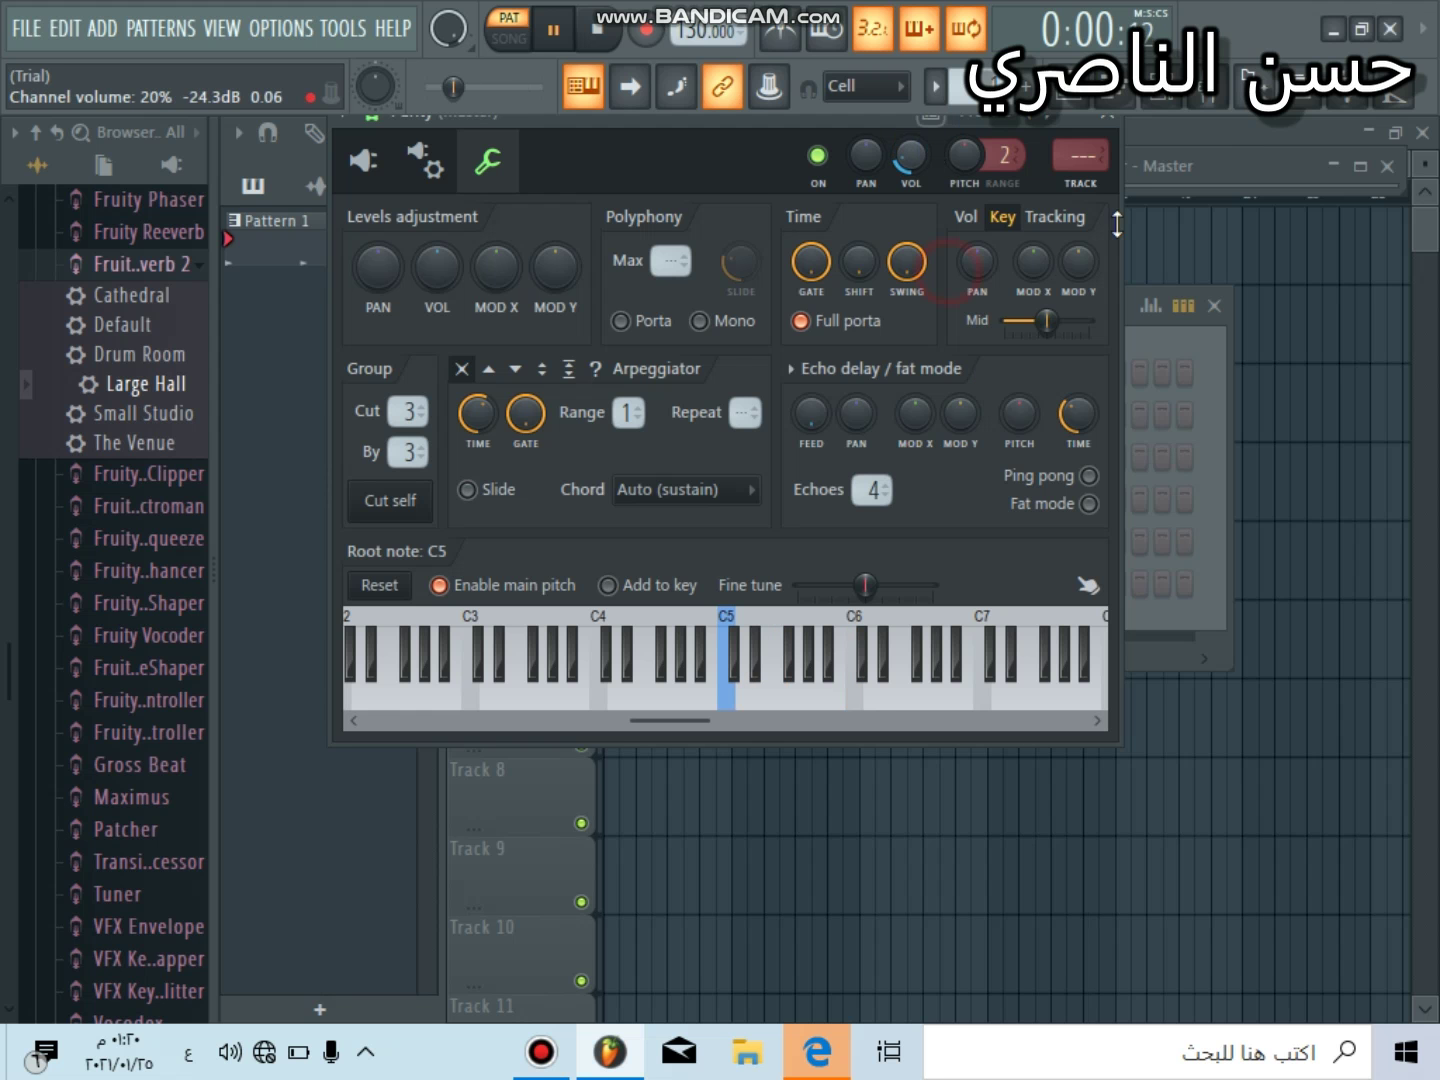
- Close the Purity plugin window and clear the first step of the 808 Kick in the Channel rack
{"action": "left_click_drag", "start_coordinate": [1085, 122], "coordinate": [1091, 206]}
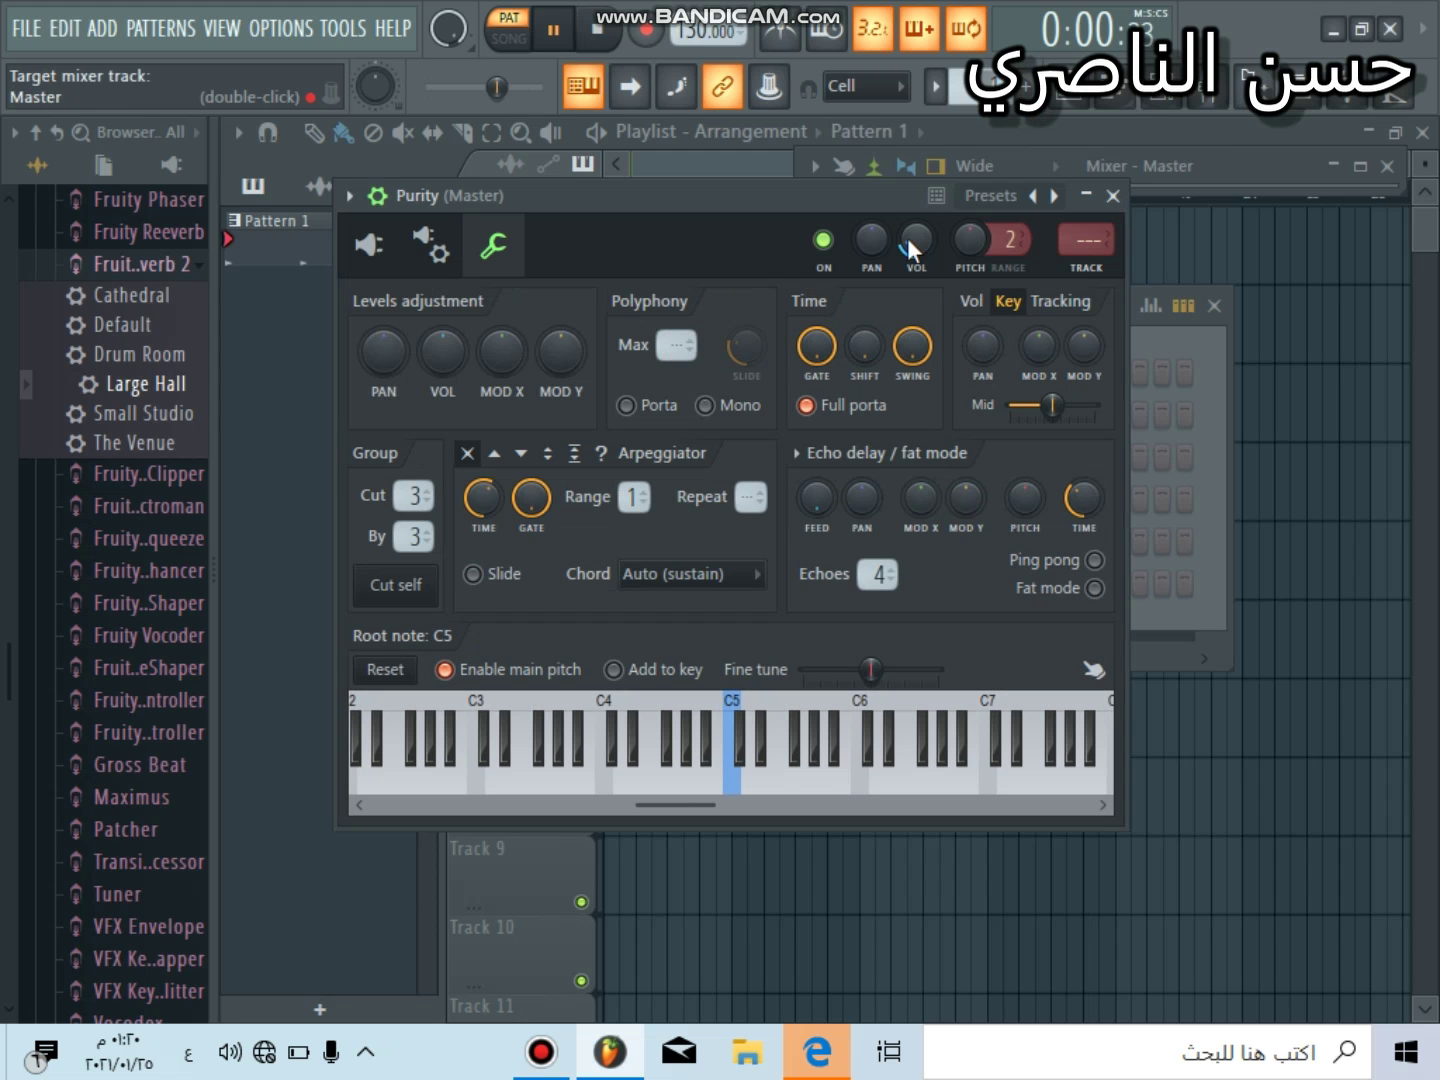
{"action": "key", "text": "Escape"}
{"action": "right_click", "coordinate": [867, 355]}
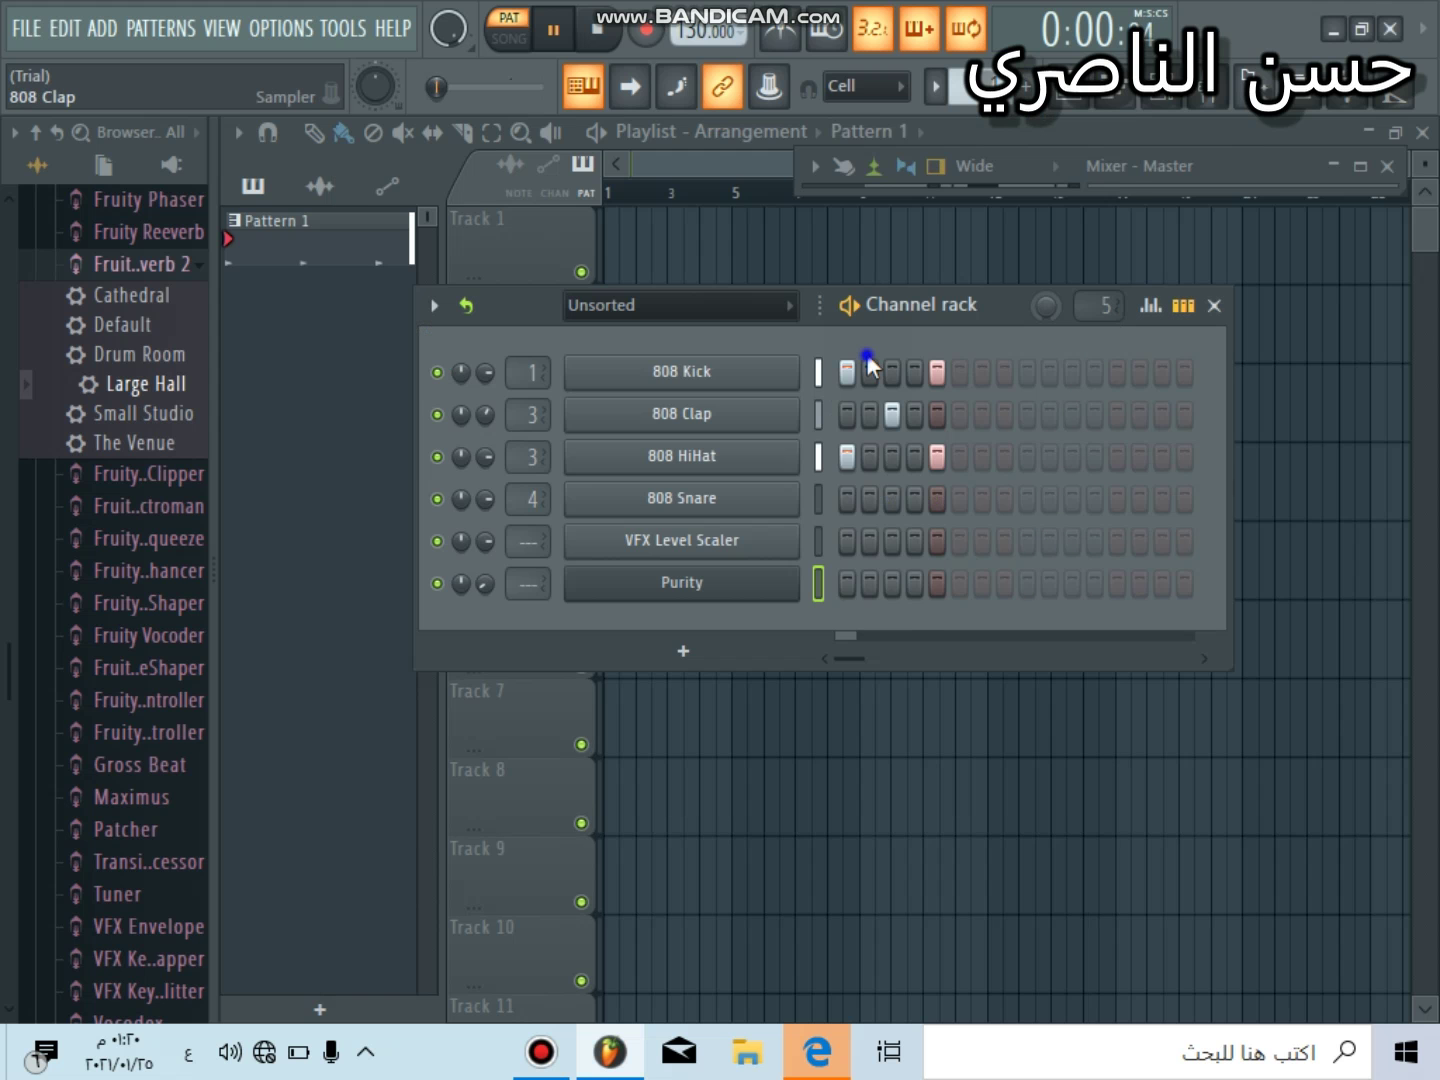
{"action": "right_click", "coordinate": [850, 368]}
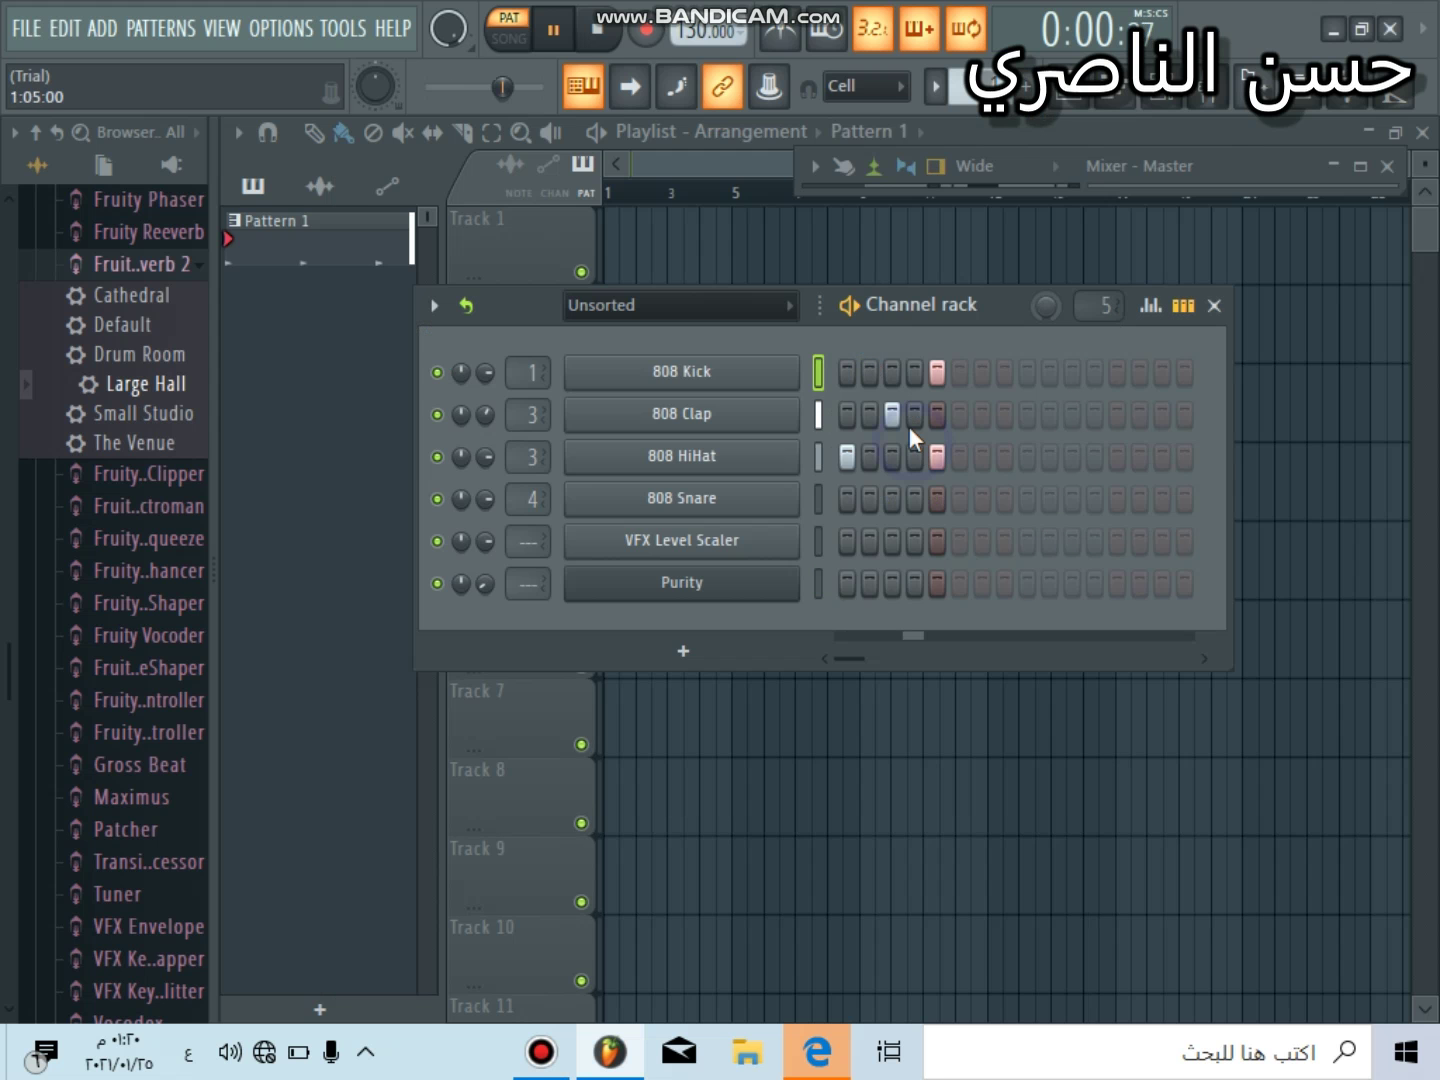
- Turn on step 2 for the 808 Snare and steps 2 and 3 for the VFX Level Scaler channel
{"action": "left_click", "coordinate": [870, 495]}
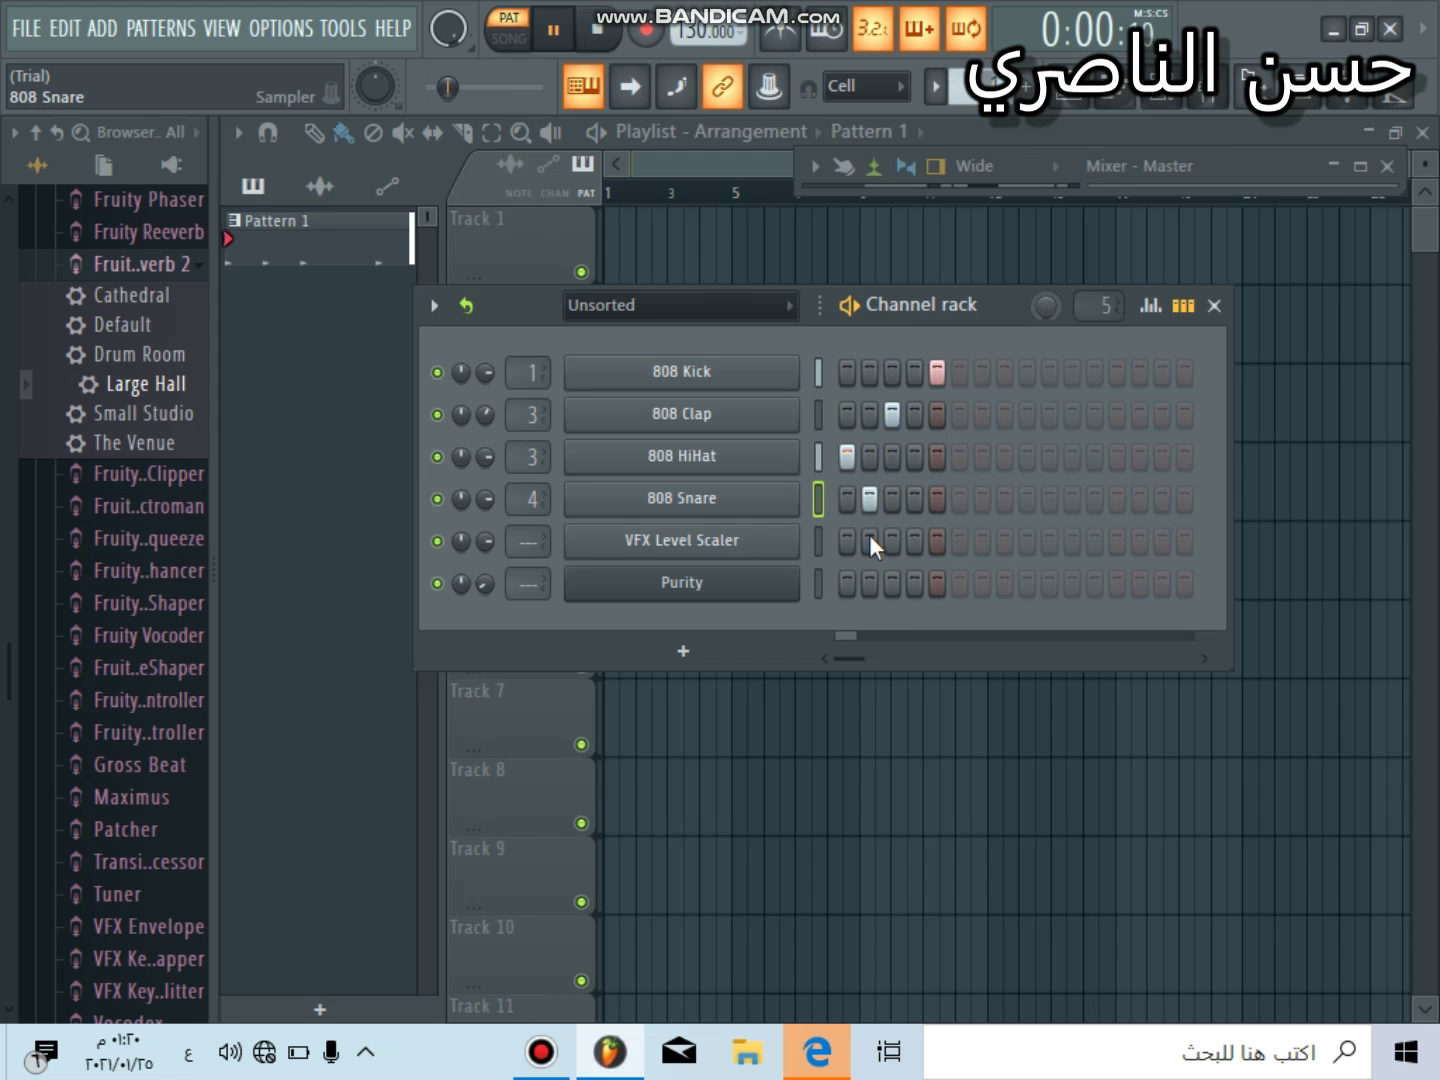
{"action": "left_click", "coordinate": [869, 540]}
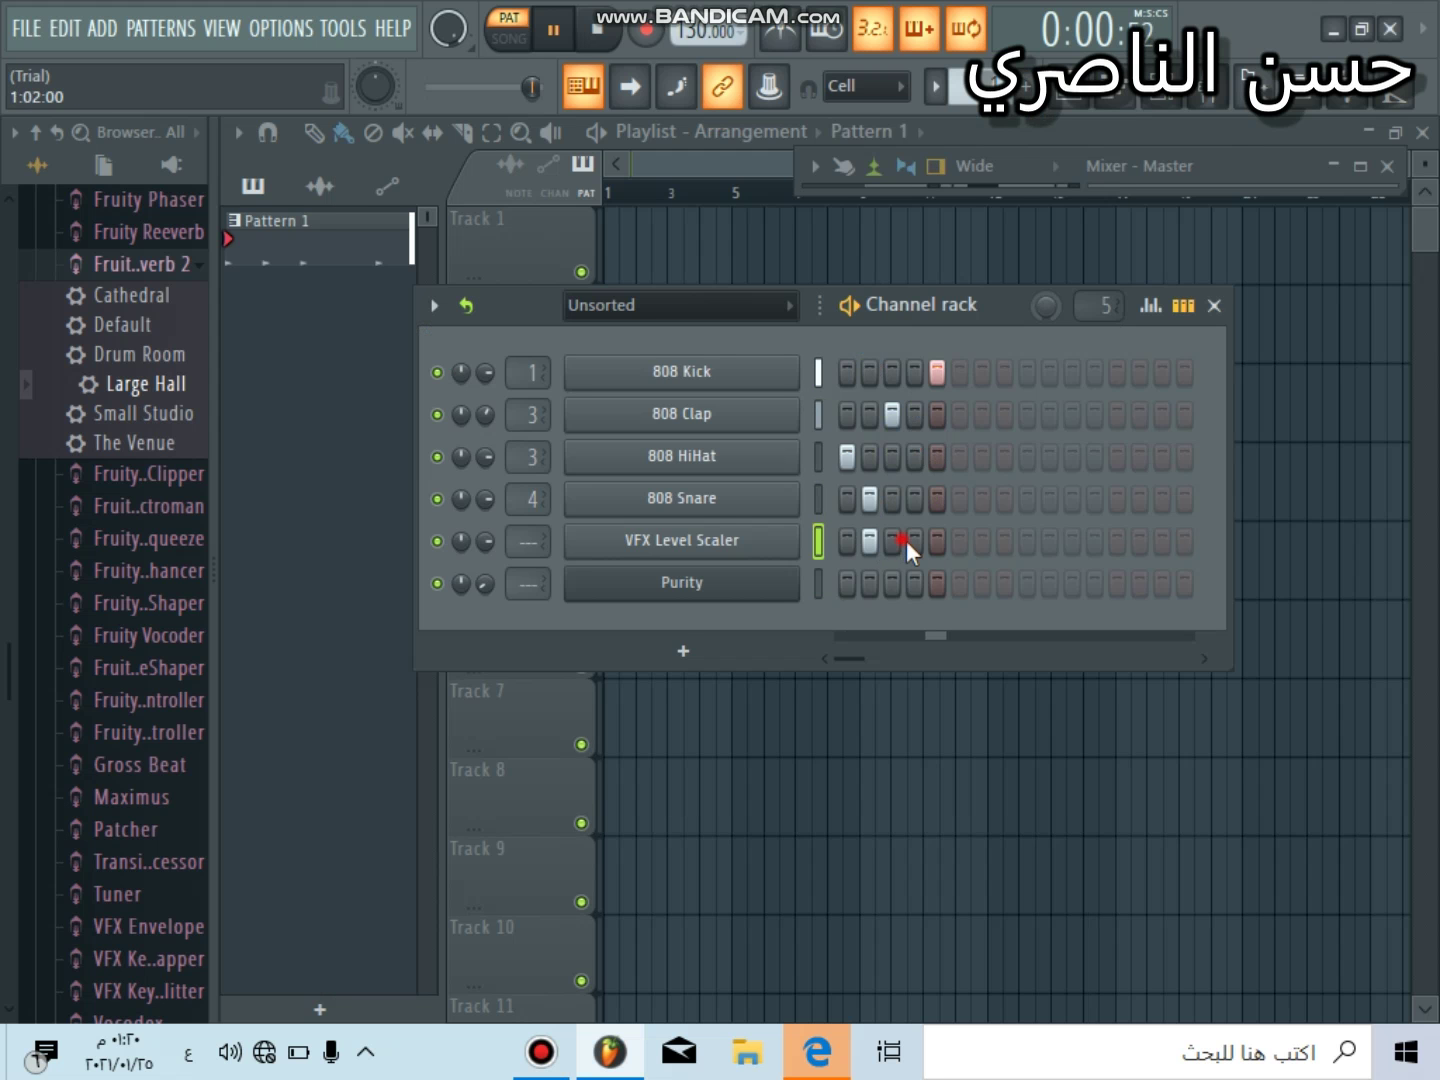
{"action": "left_click", "coordinate": [903, 540]}
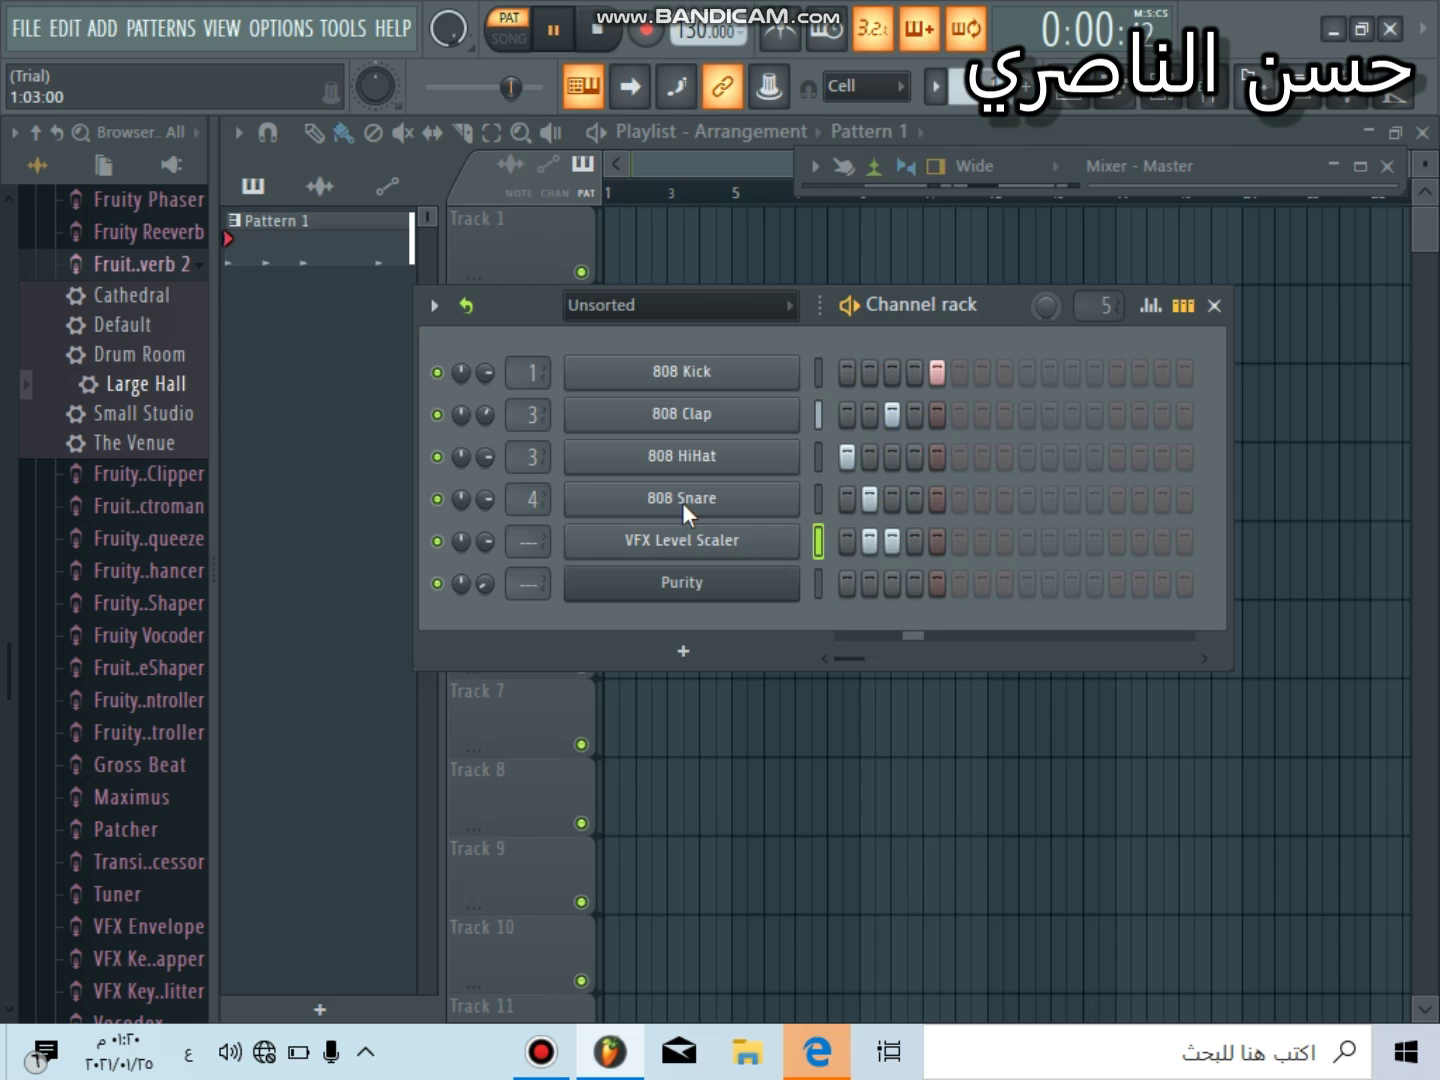
- Add an Ogun synthesizer channel and go back to its Suspense Hit preset
{"action": "left_click", "coordinate": [683, 651]}
{"action": "left_click", "coordinate": [630, 498]}
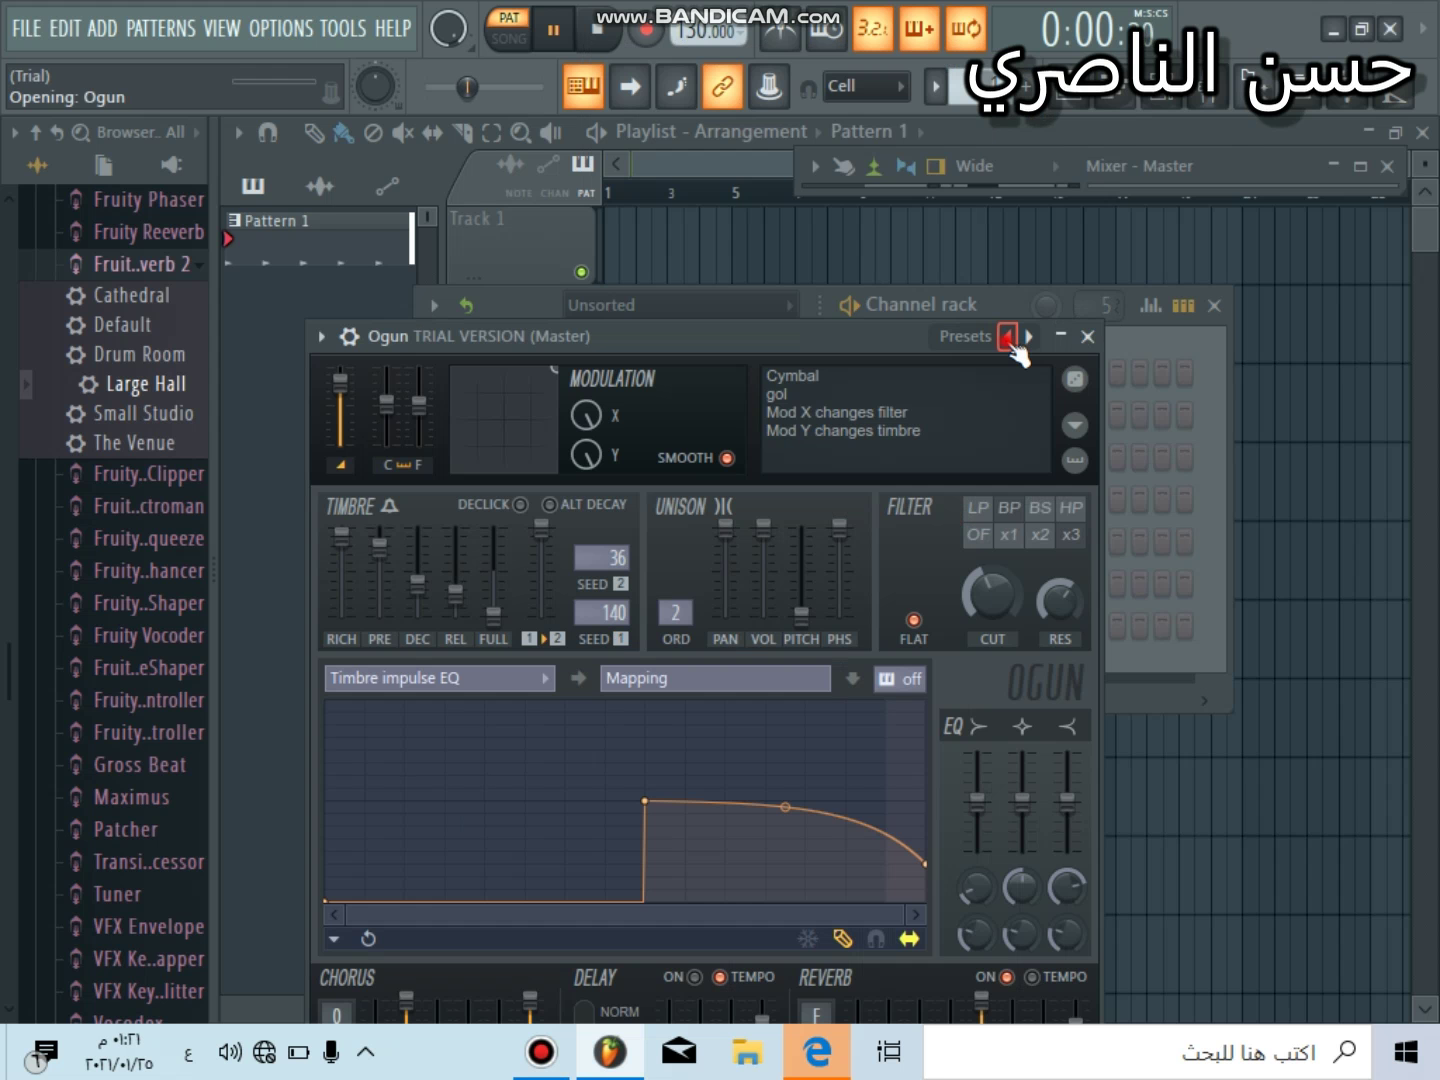
{"action": "left_click", "coordinate": [1008, 337]}
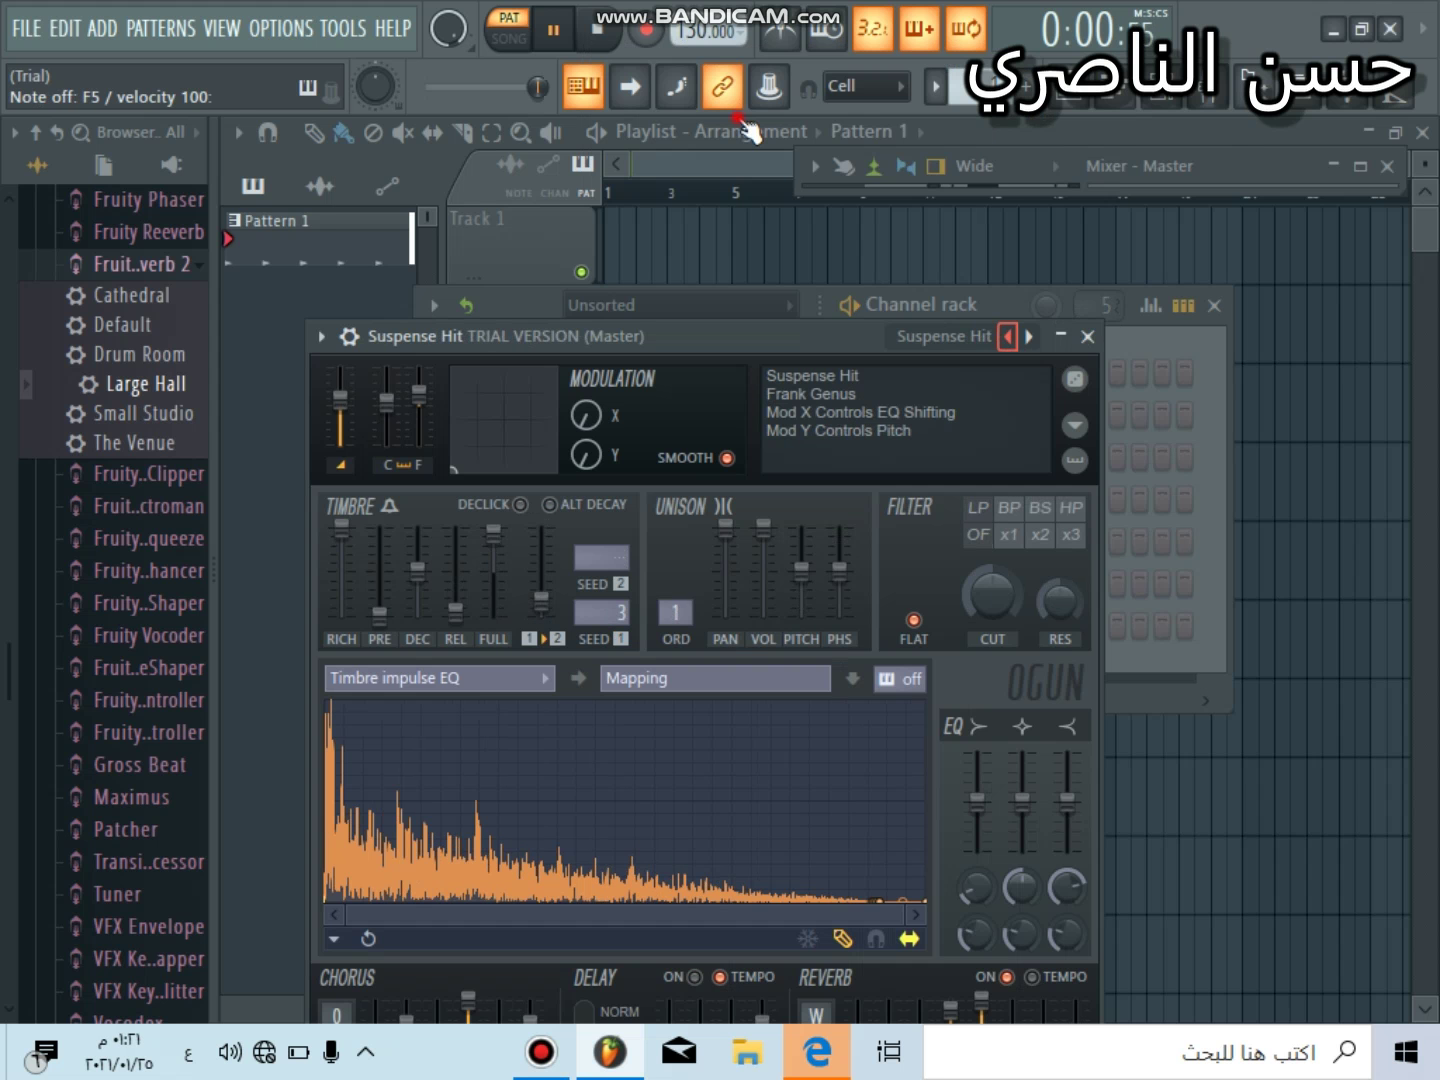
- Stop the pattern playback and audition Ogun's preceding presets back to Reversed HiHat 3 with test notes
{"action": "left_click", "coordinate": [597, 36]}
{"action": "left_click", "coordinate": [1008, 337]}
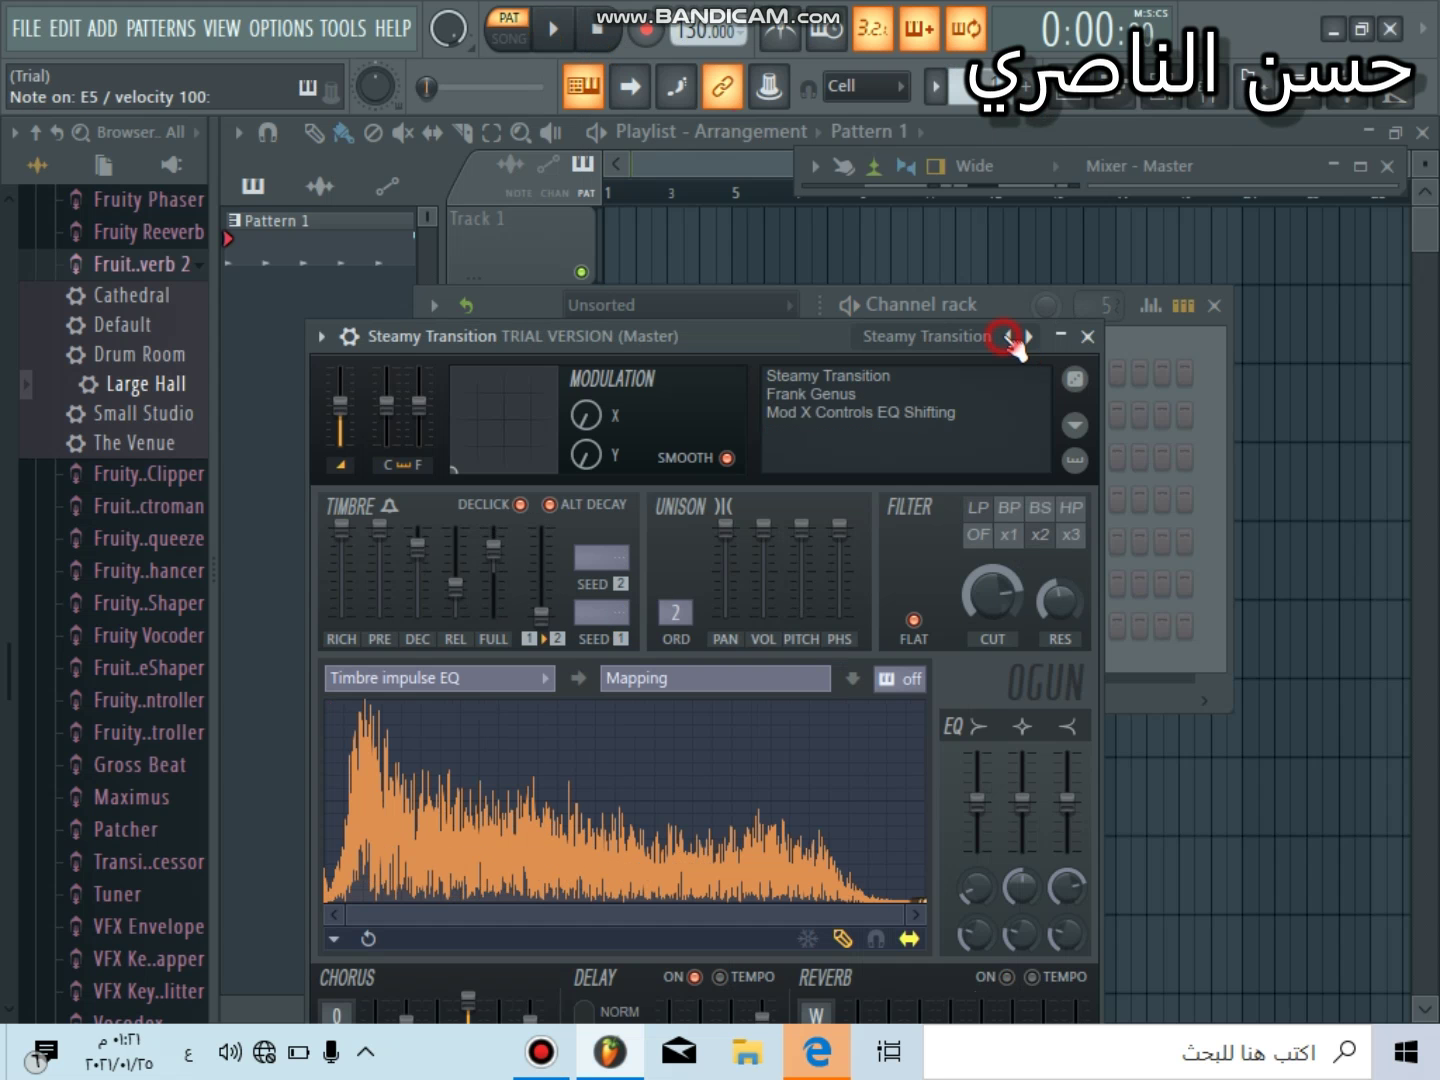
{"action": "left_click", "coordinate": [1010, 337]}
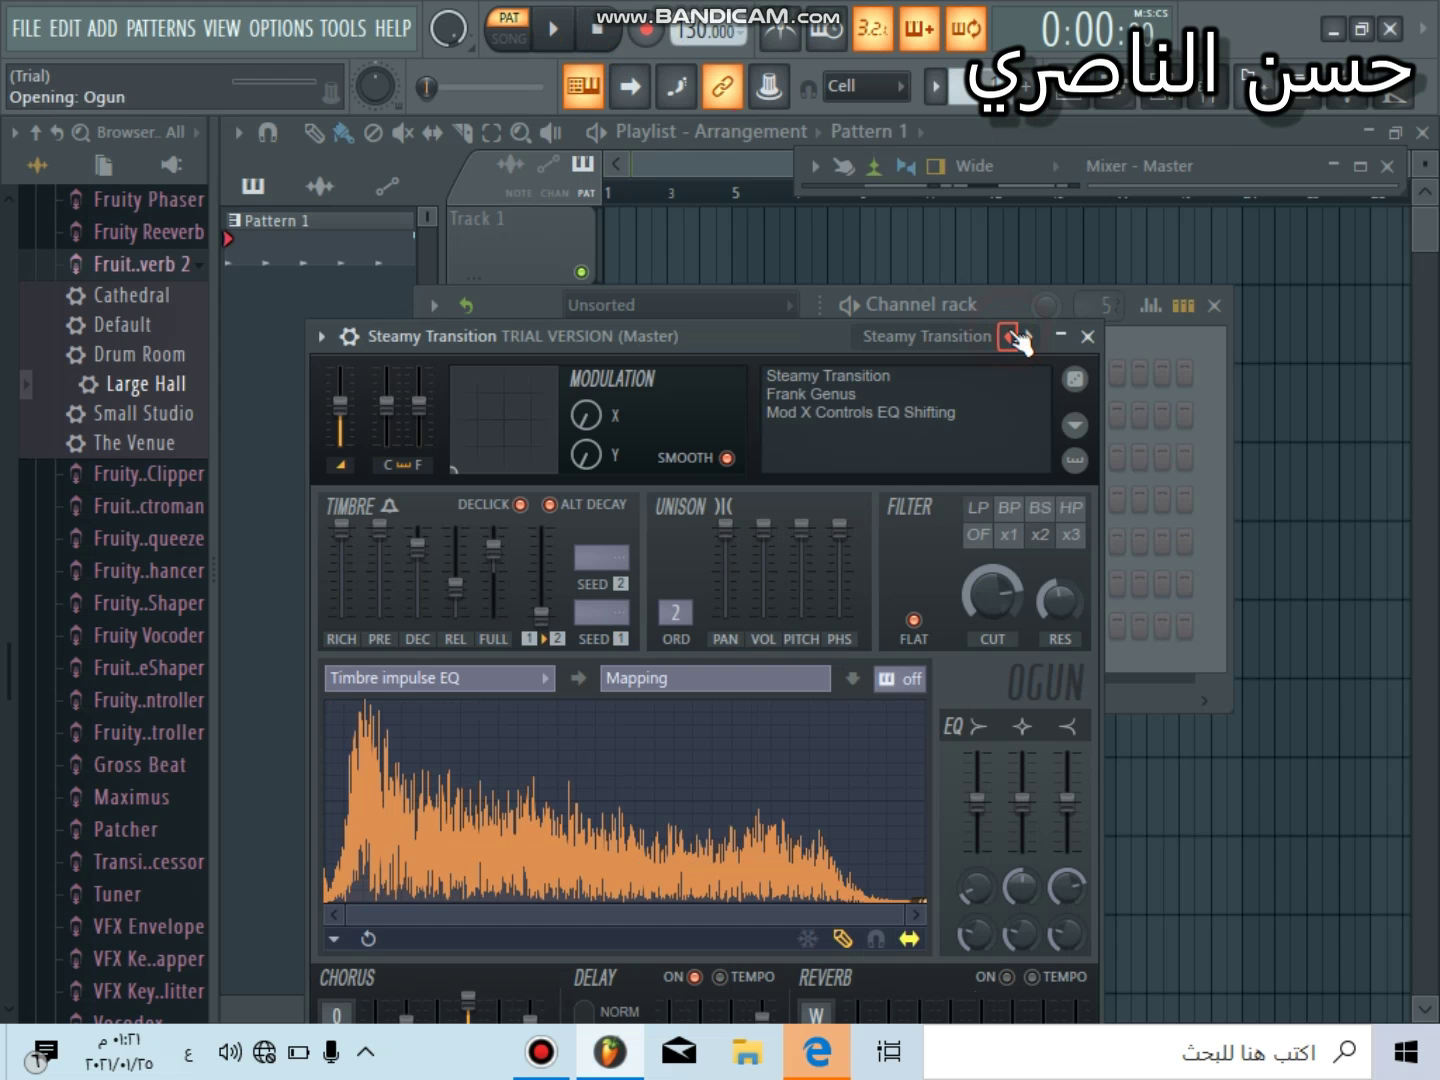
{"action": "left_click", "coordinate": [1010, 337]}
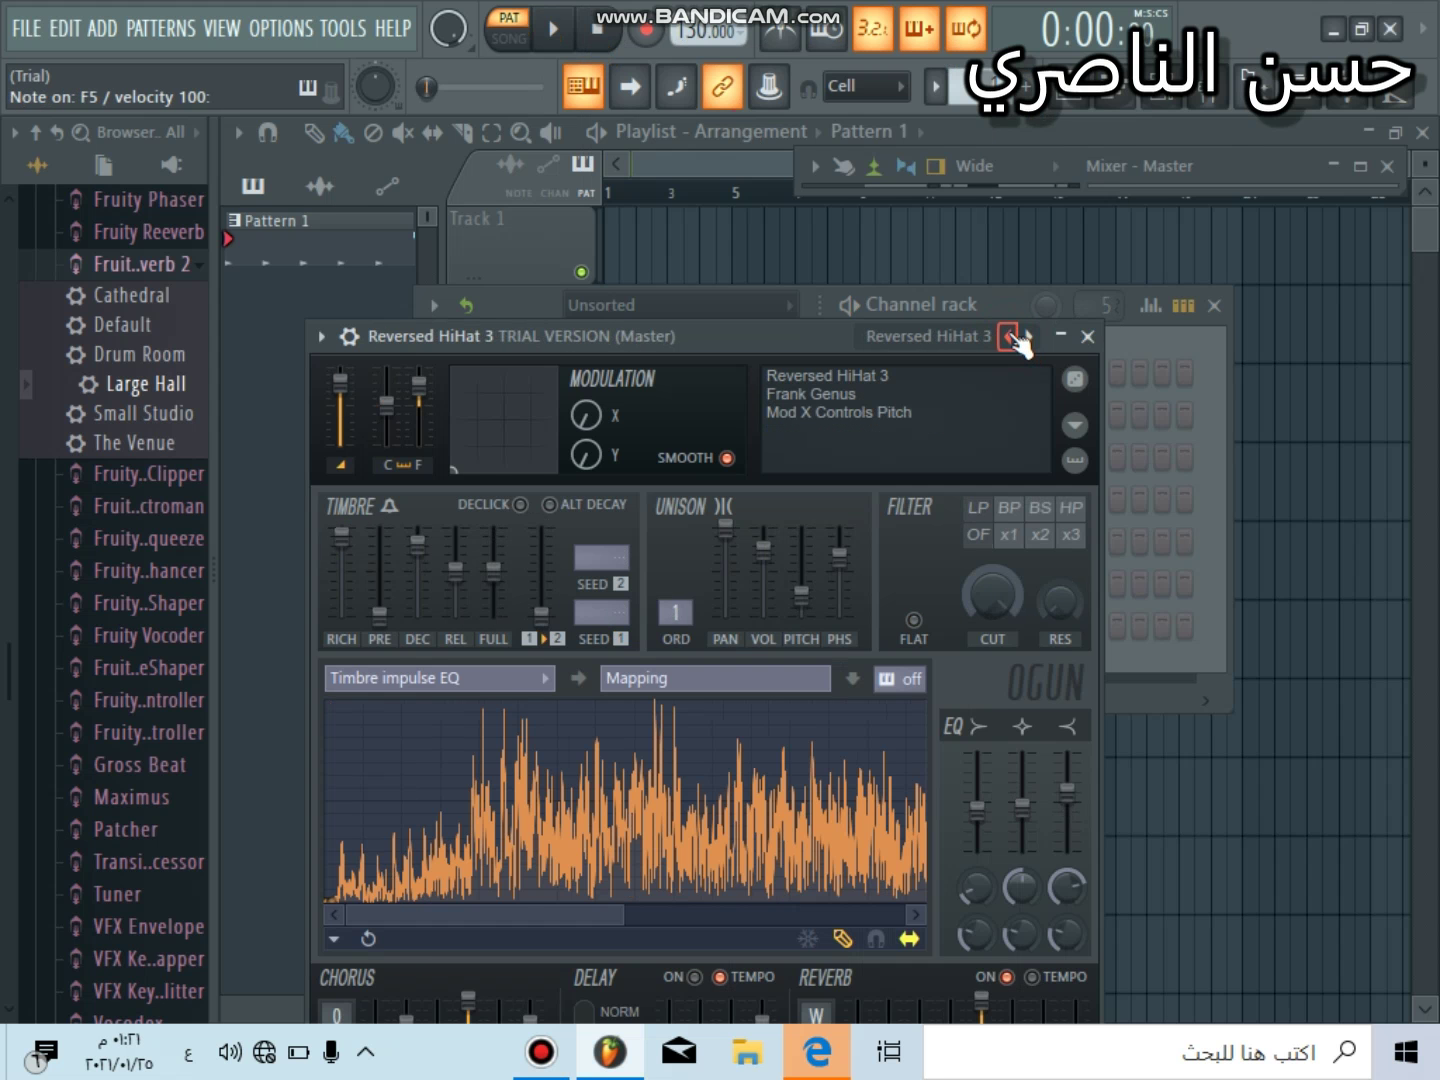
{"action": "key", "text": "b"}
{"action": "key", "text": "v"}
- Step back through Ogun's presets, past the Reversed HiHat and Reversed Cymbal sounds and Race Car Siren, to Orchestration
{"action": "left_click", "coordinate": [1010, 337]}
{"action": "left_click", "coordinate": [1010, 337]}
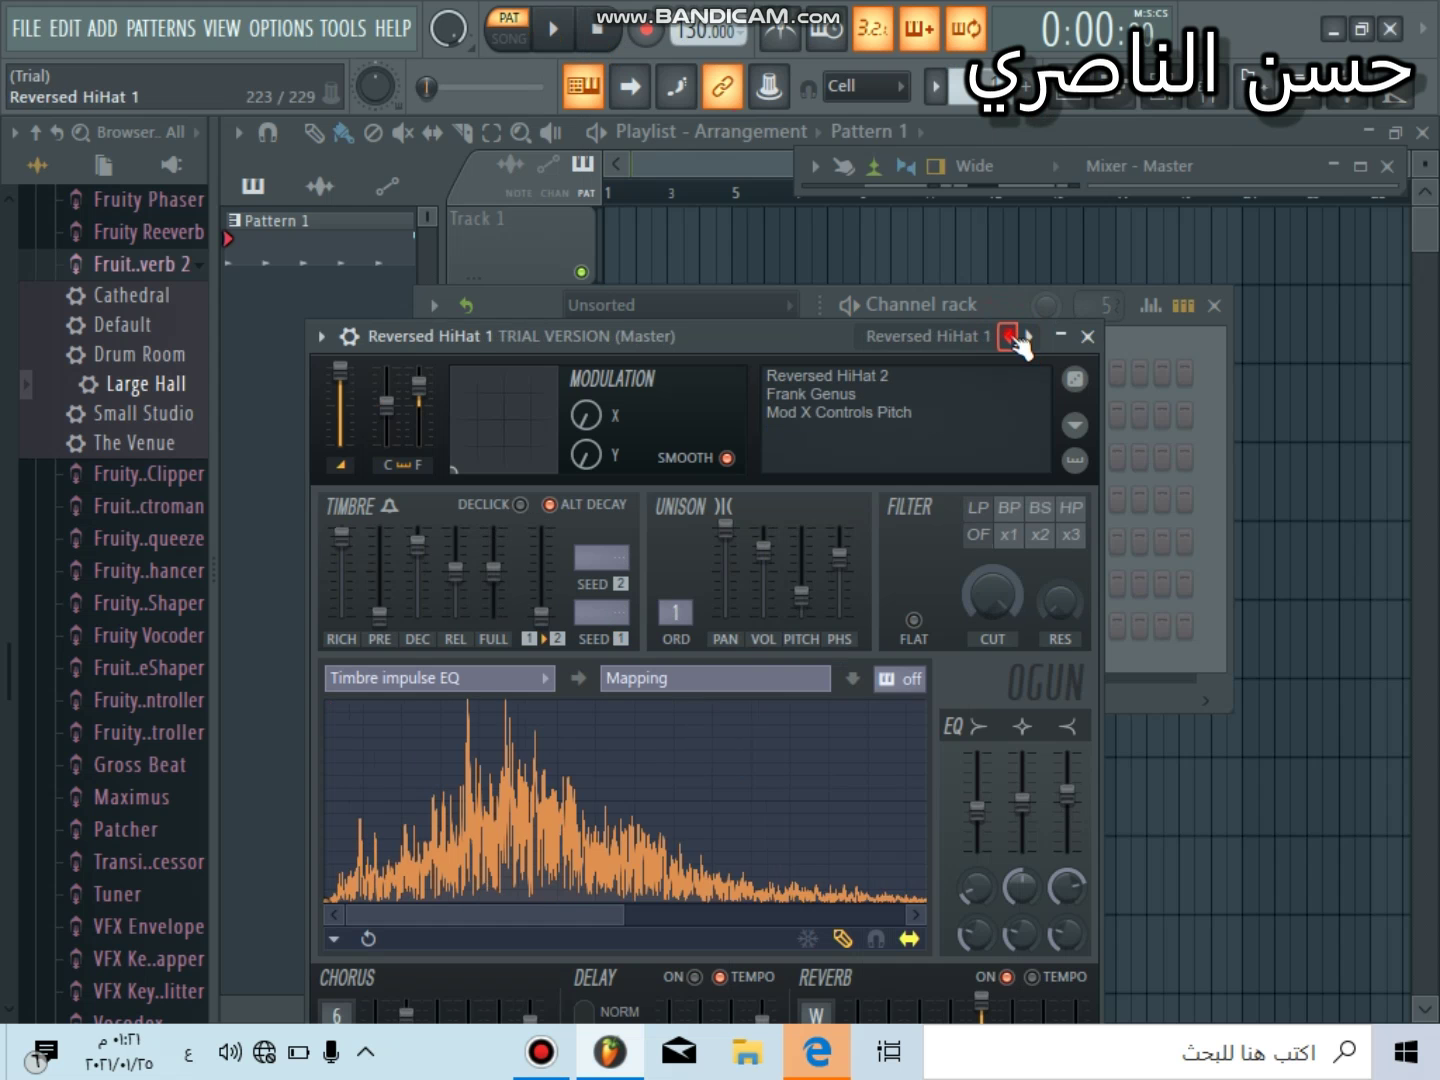
{"action": "left_click", "coordinate": [1008, 337]}
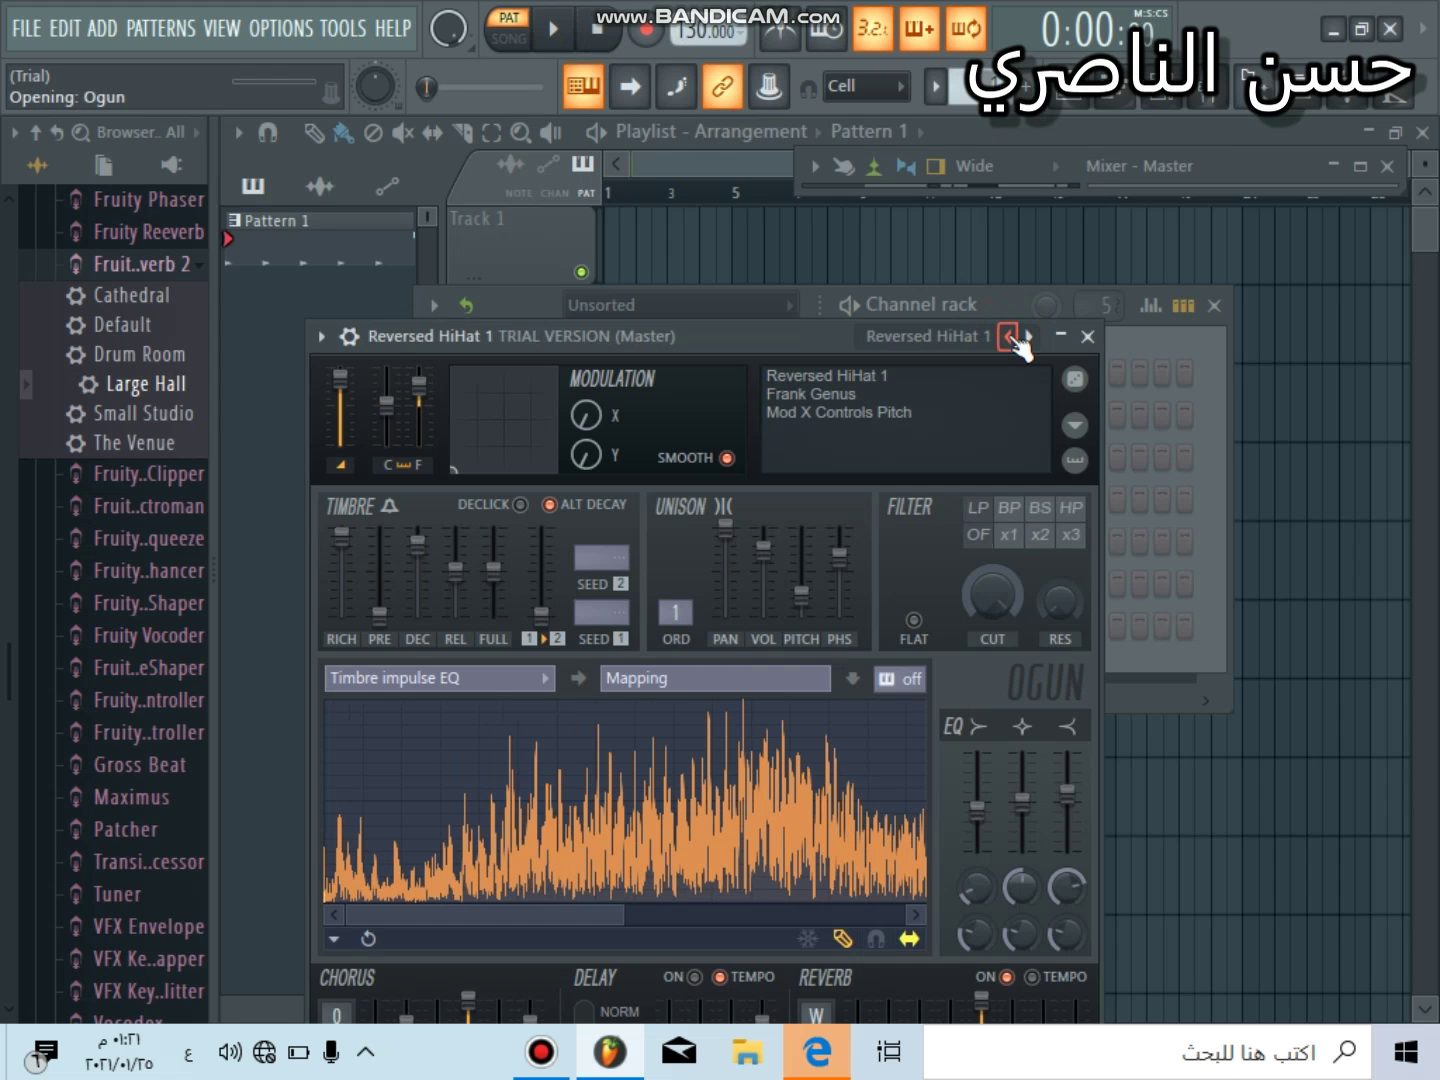
{"action": "left_click", "coordinate": [1008, 337]}
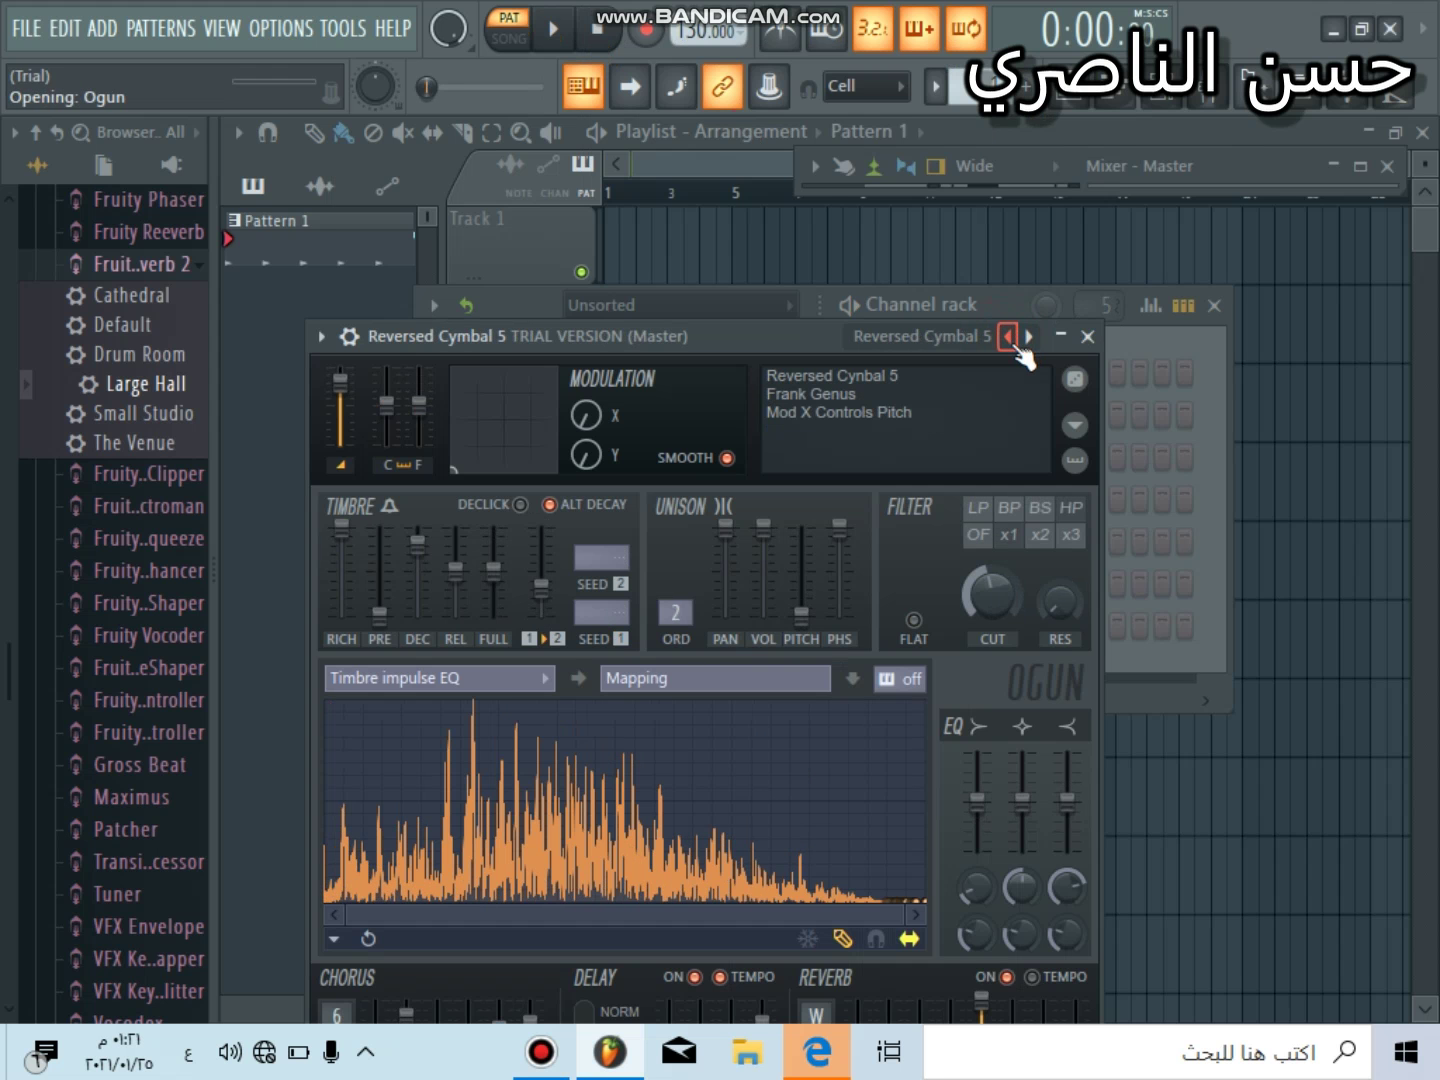
{"action": "left_click", "coordinate": [1008, 337]}
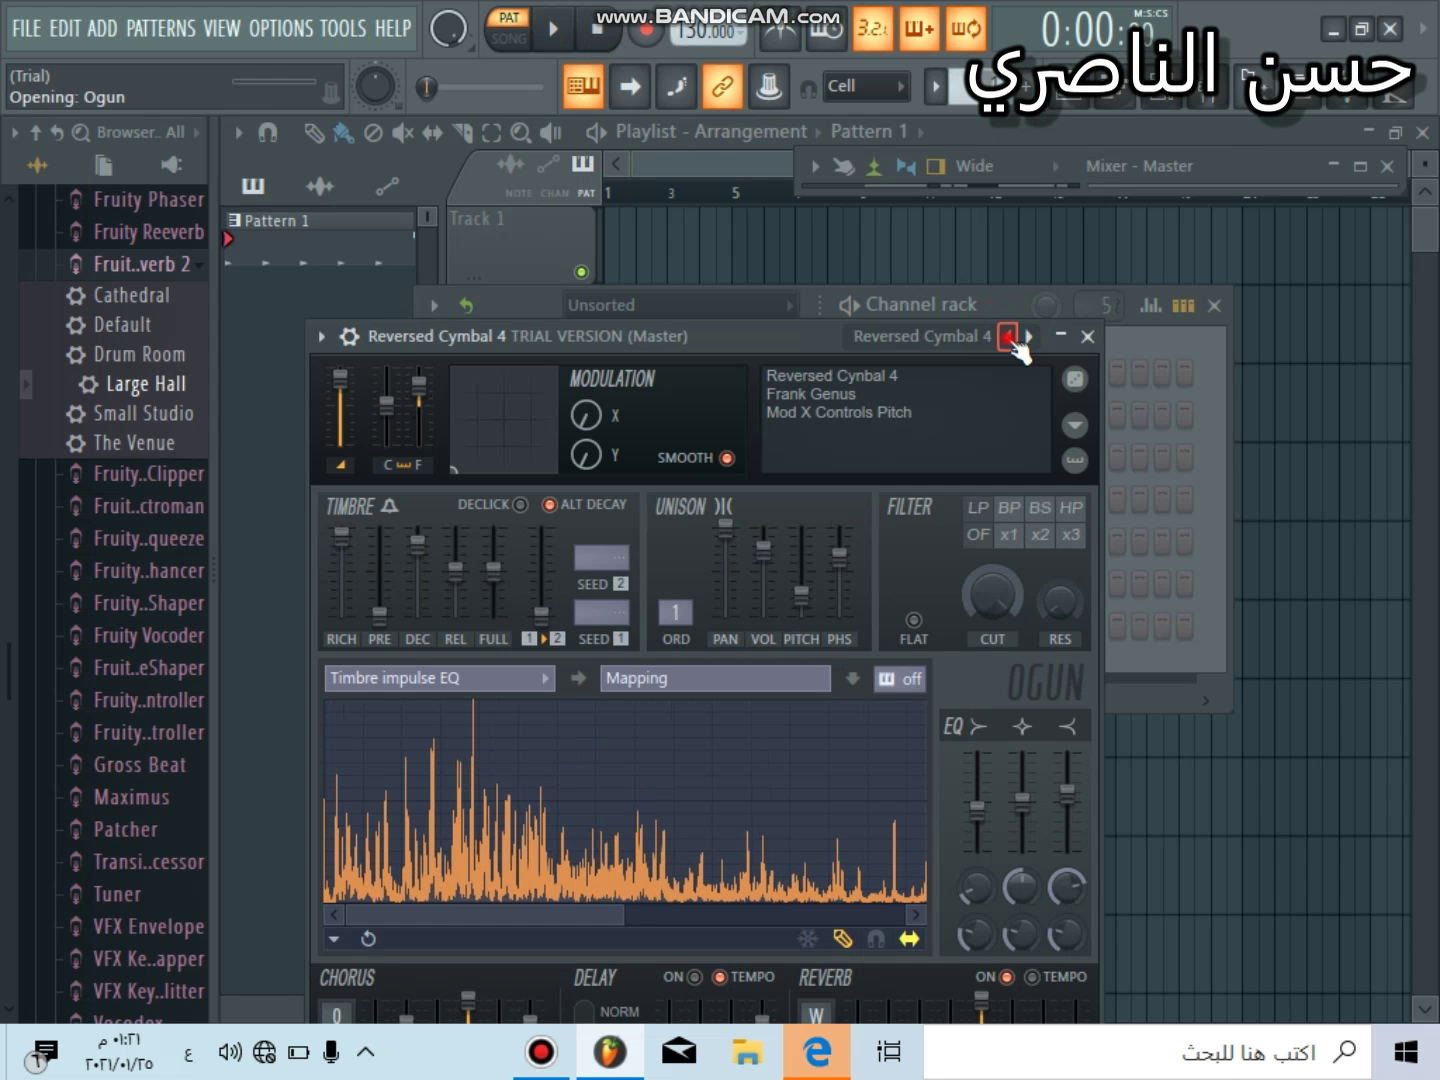
{"action": "left_click", "coordinate": [1008, 337]}
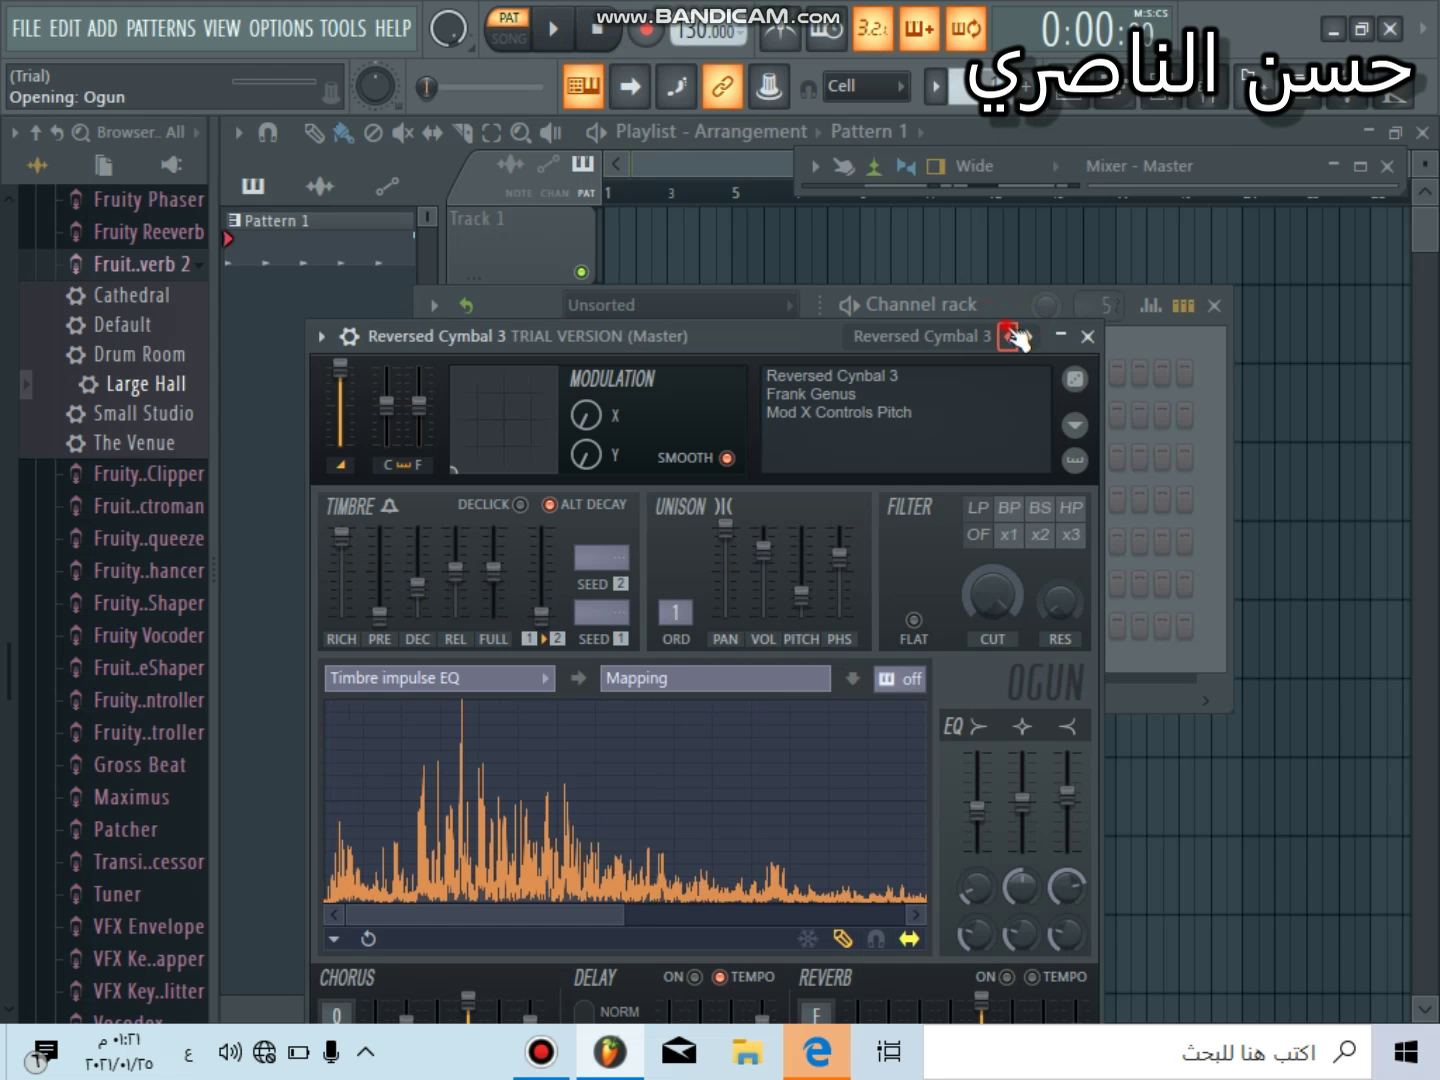
{"action": "left_click", "coordinate": [1008, 337]}
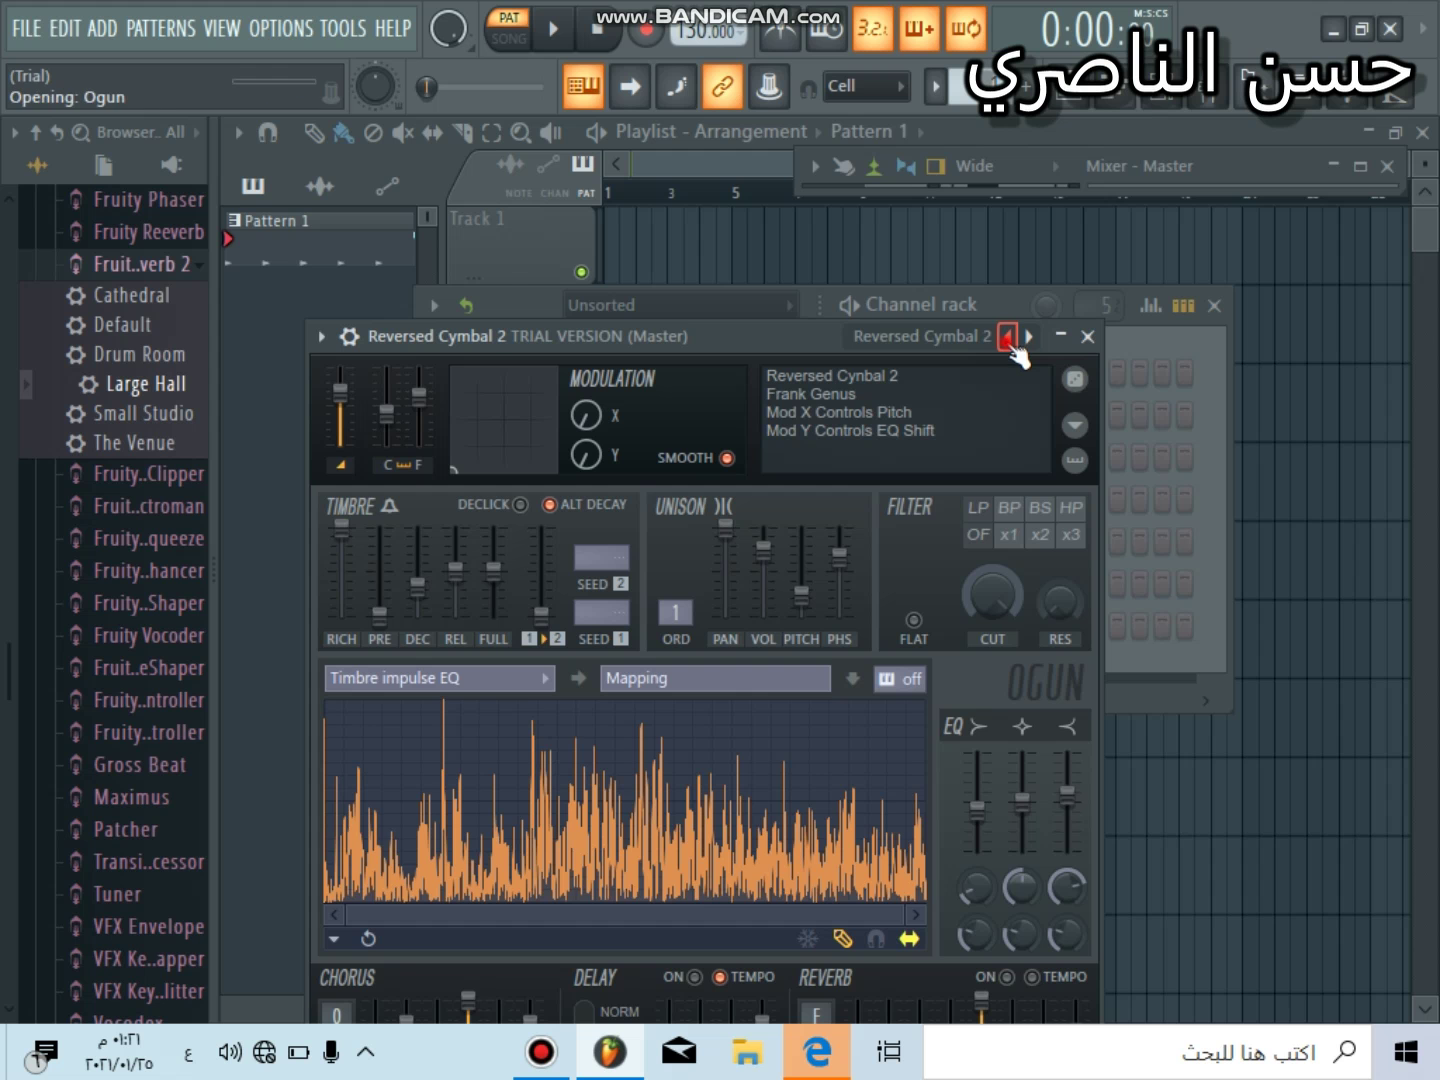
{"action": "left_click", "coordinate": [1008, 337]}
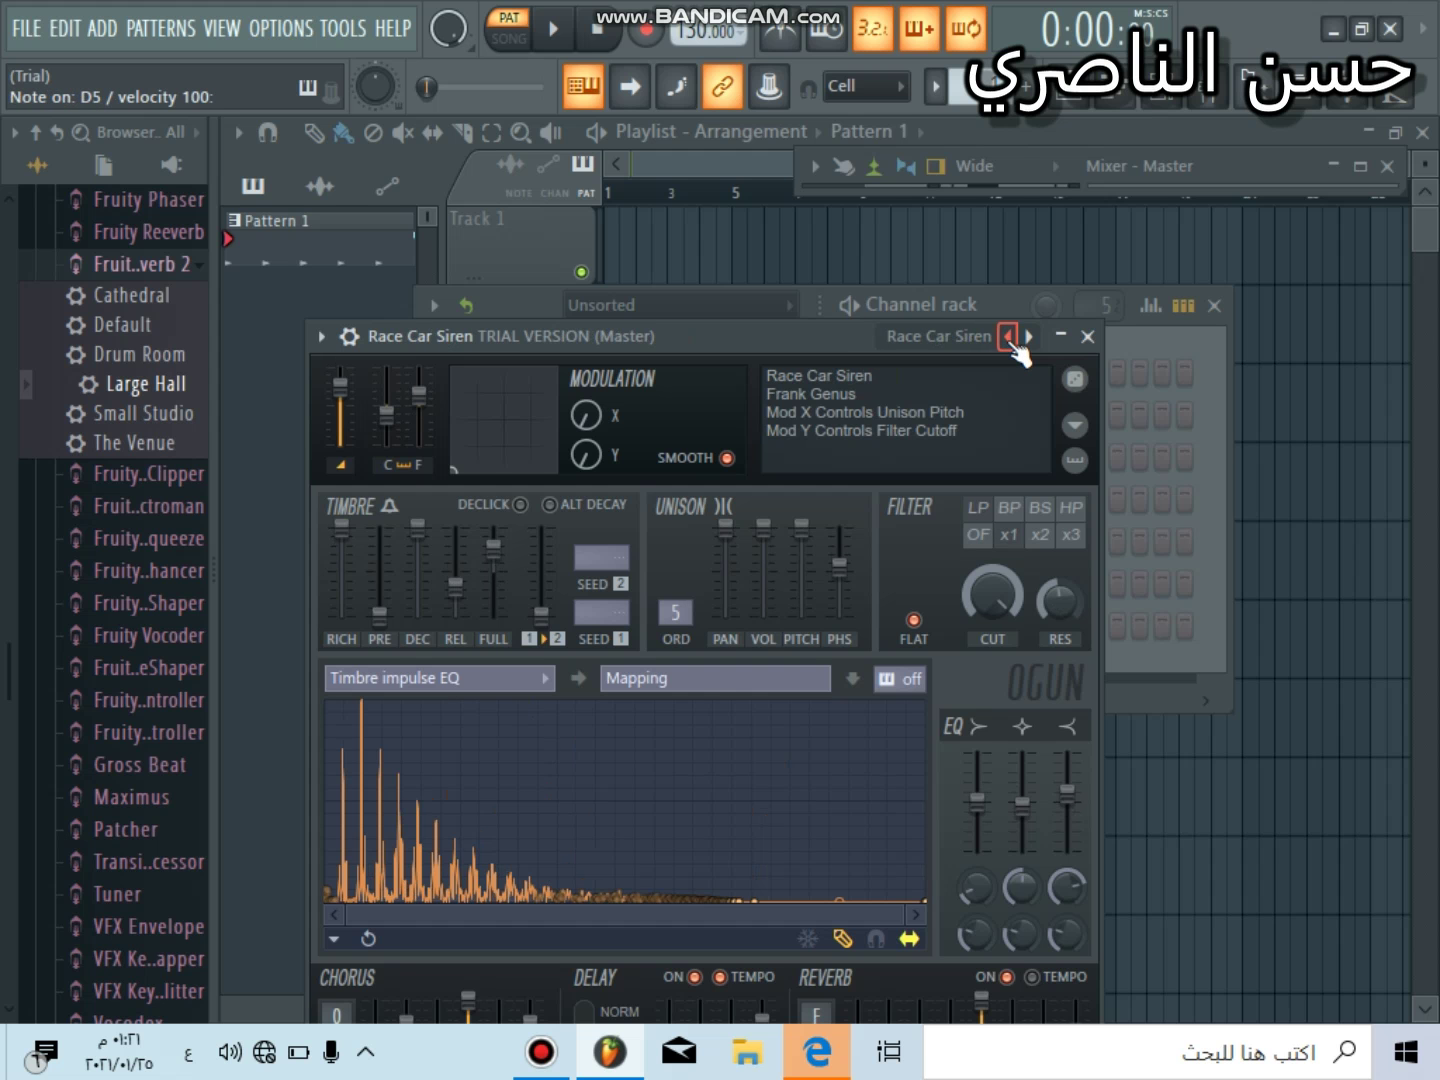
{"action": "left_click", "coordinate": [1008, 337]}
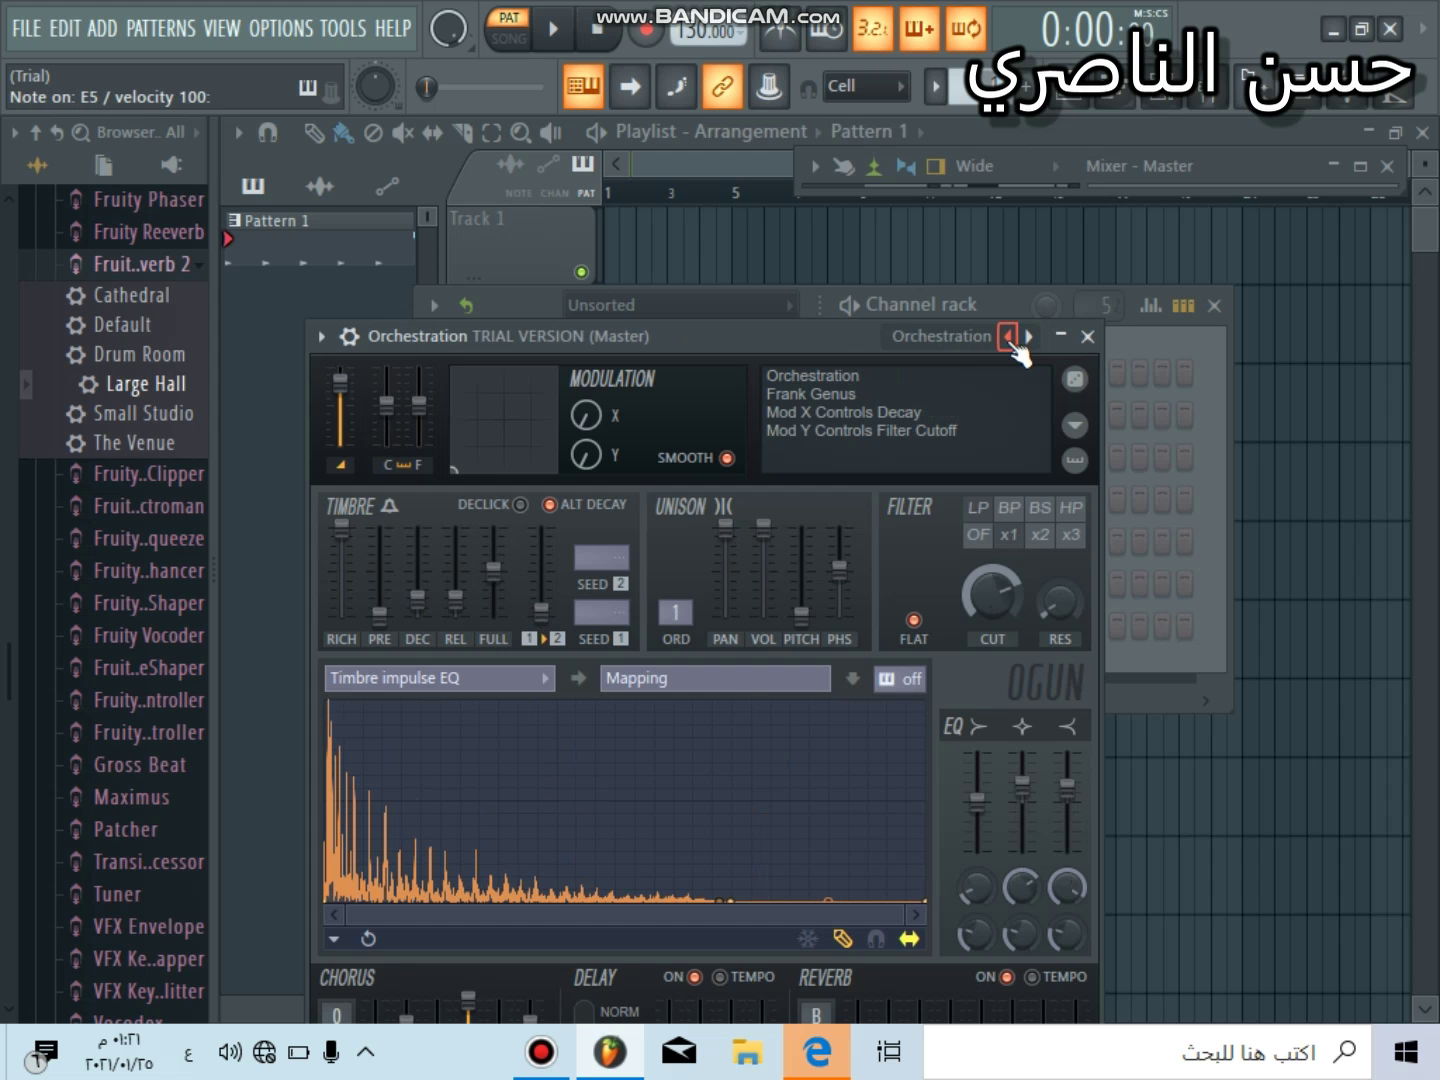
- Play several test notes to audition the Orchestration preset
{"action": "key", "text": "v"}
{"action": "key", "text": "n"}
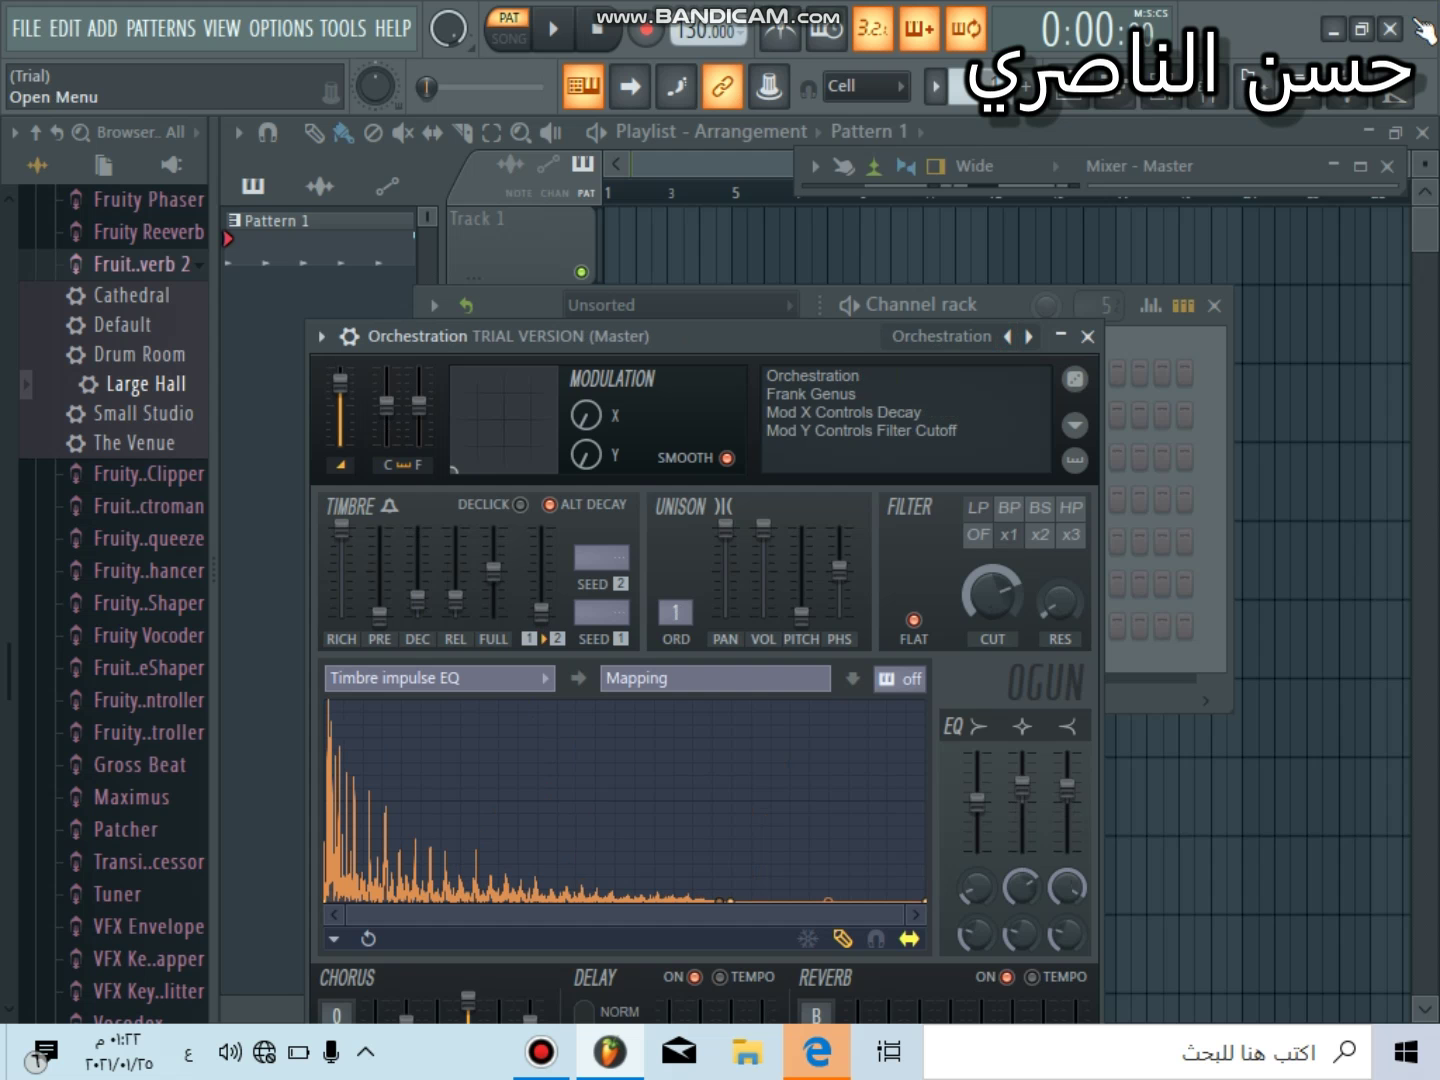
{"action": "key", "text": "v"}
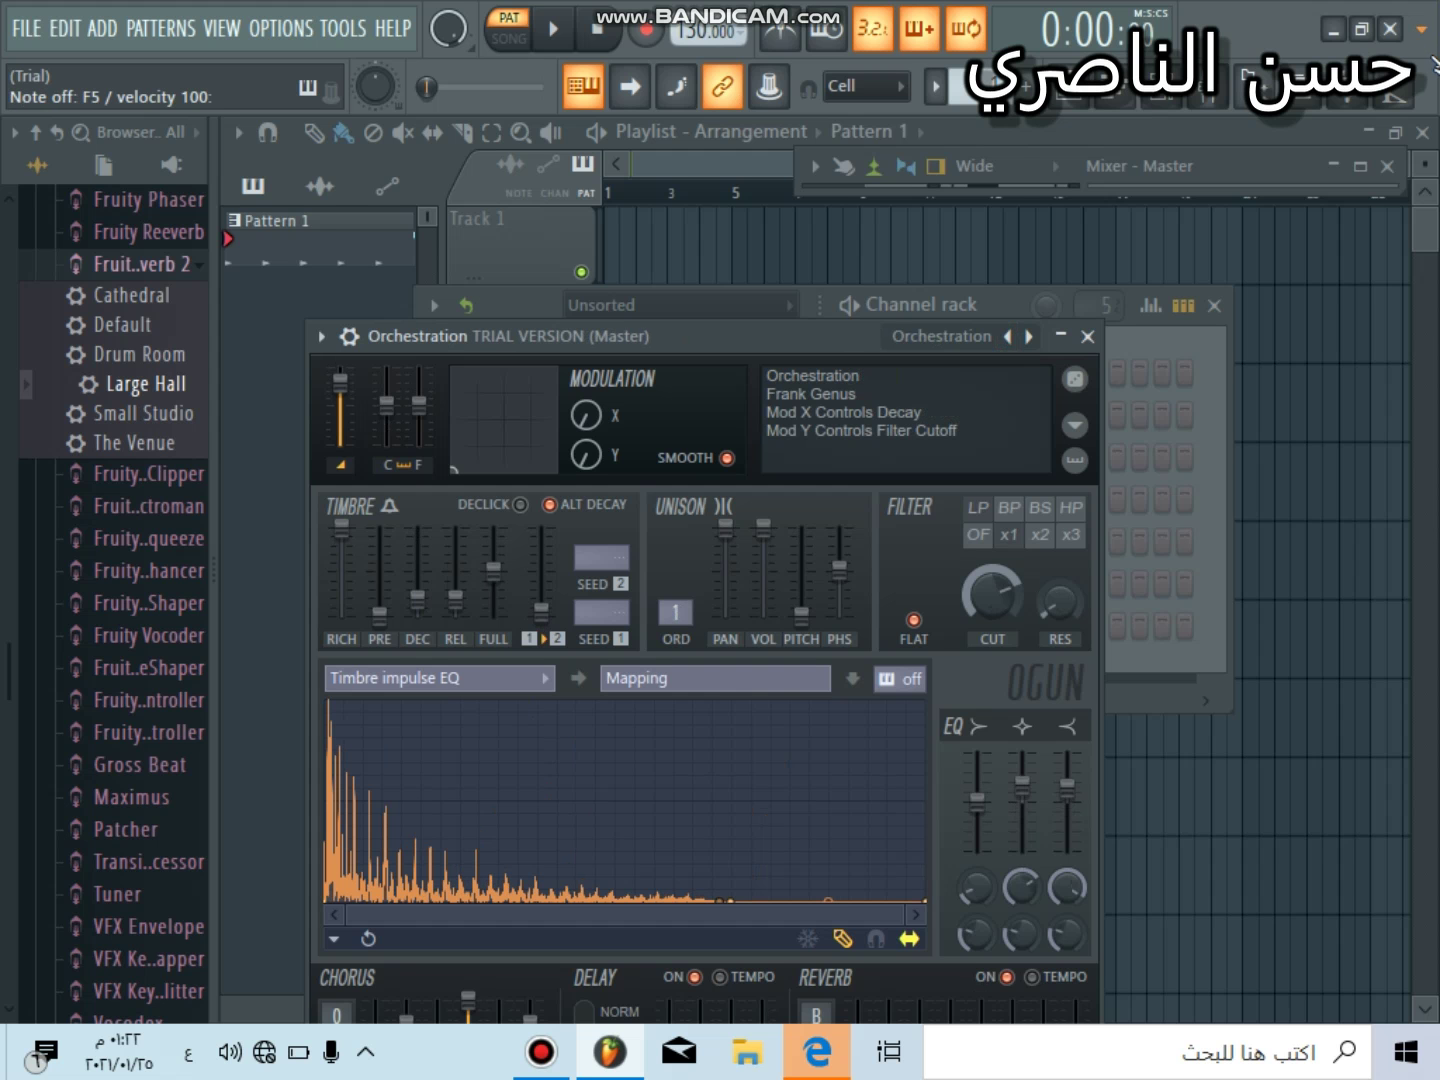
{"action": "key", "text": "m"}
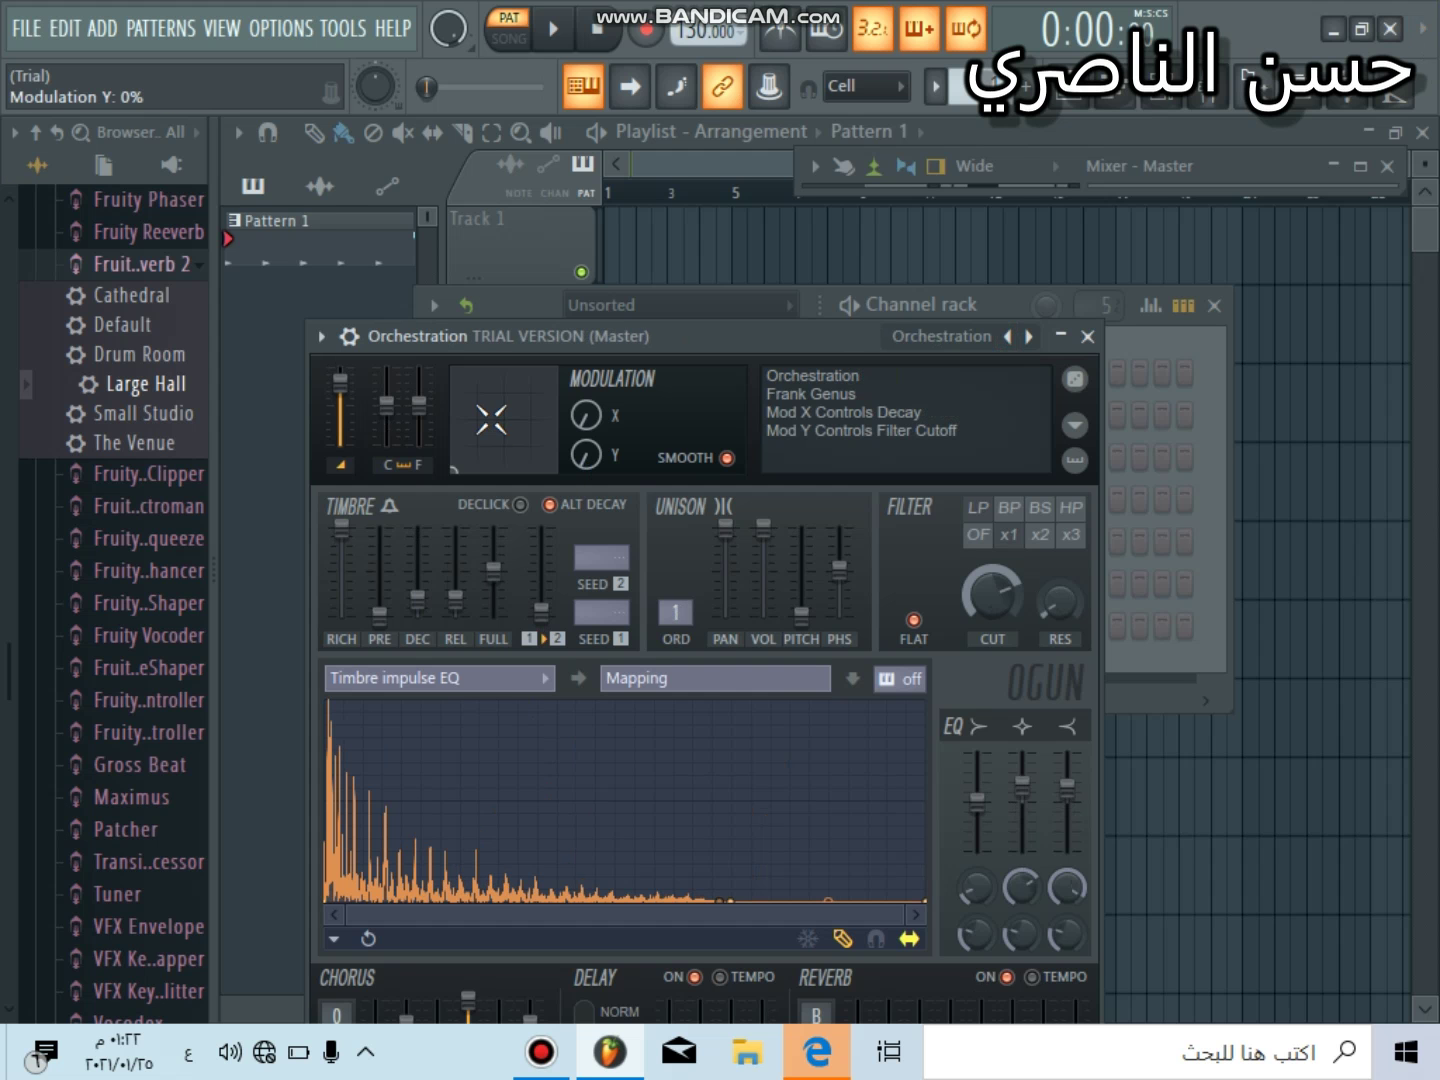
- Try Orchestration with its X/Y modulation raised near the middle and returned to zero, playing notes at each setting
{"action": "left_click", "coordinate": [491, 419]}
{"action": "key", "text": "b"}
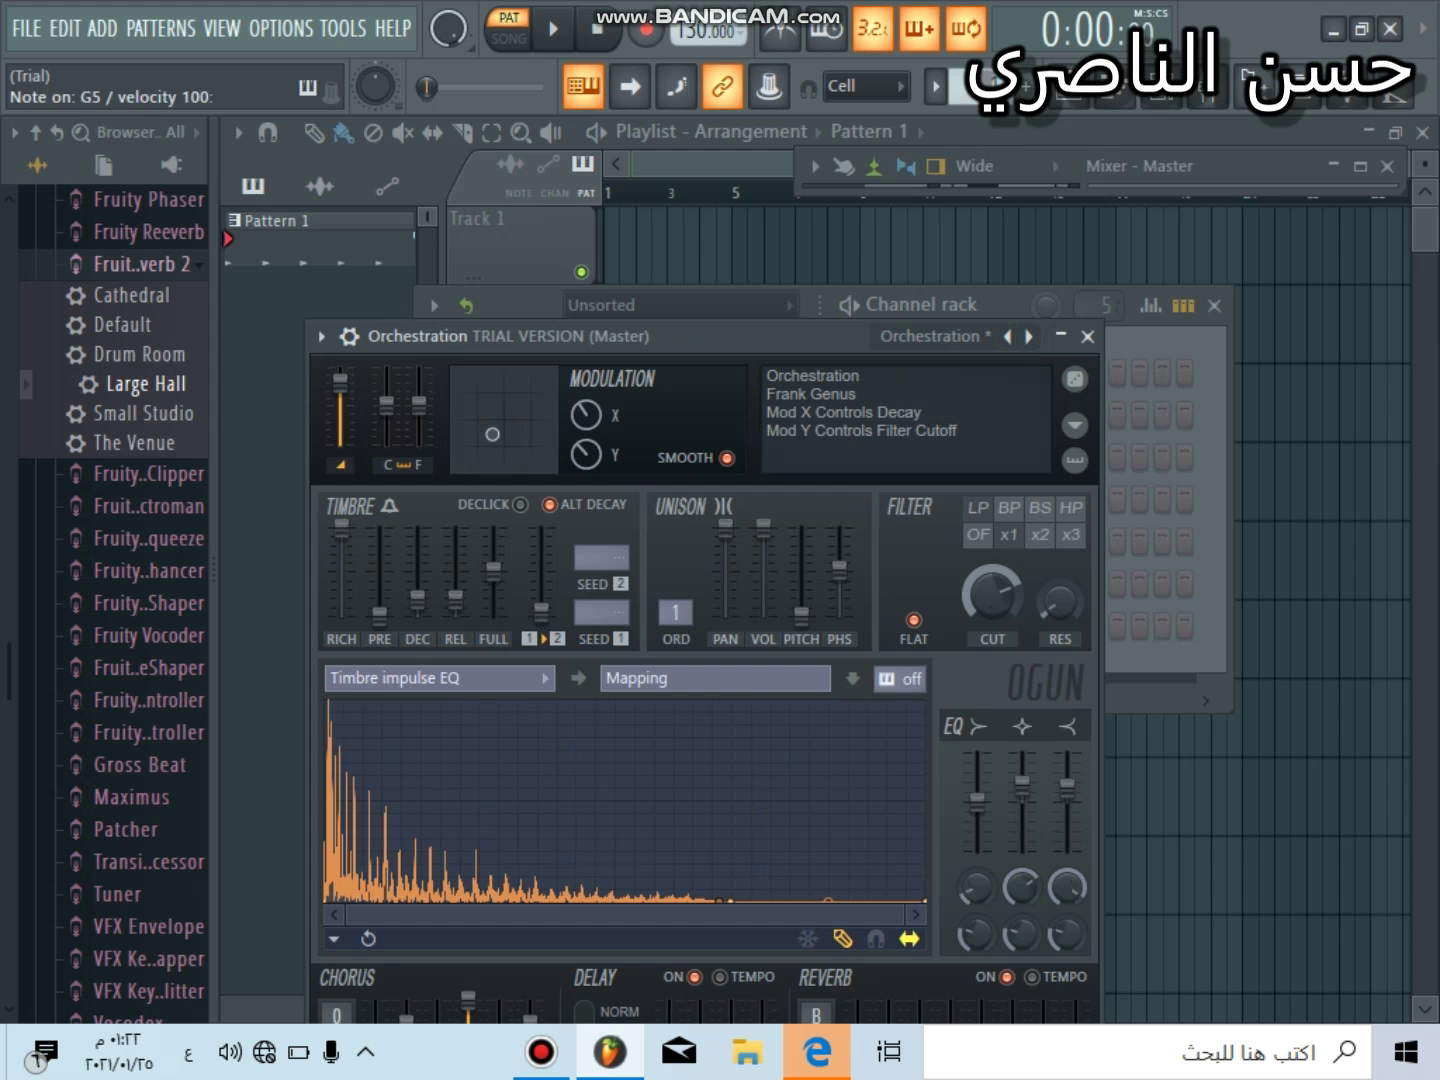
{"action": "key", "text": "n"}
{"action": "mouse_move", "coordinate": [492, 434]}
{"action": "left_mouse_down"}
{"action": "mouse_move", "coordinate": [502, 425]}
{"action": "mouse_move", "coordinate": [453, 440]}
{"action": "left_mouse_up"}
{"action": "key", "text": "v"}
{"action": "key", "text": "x"}
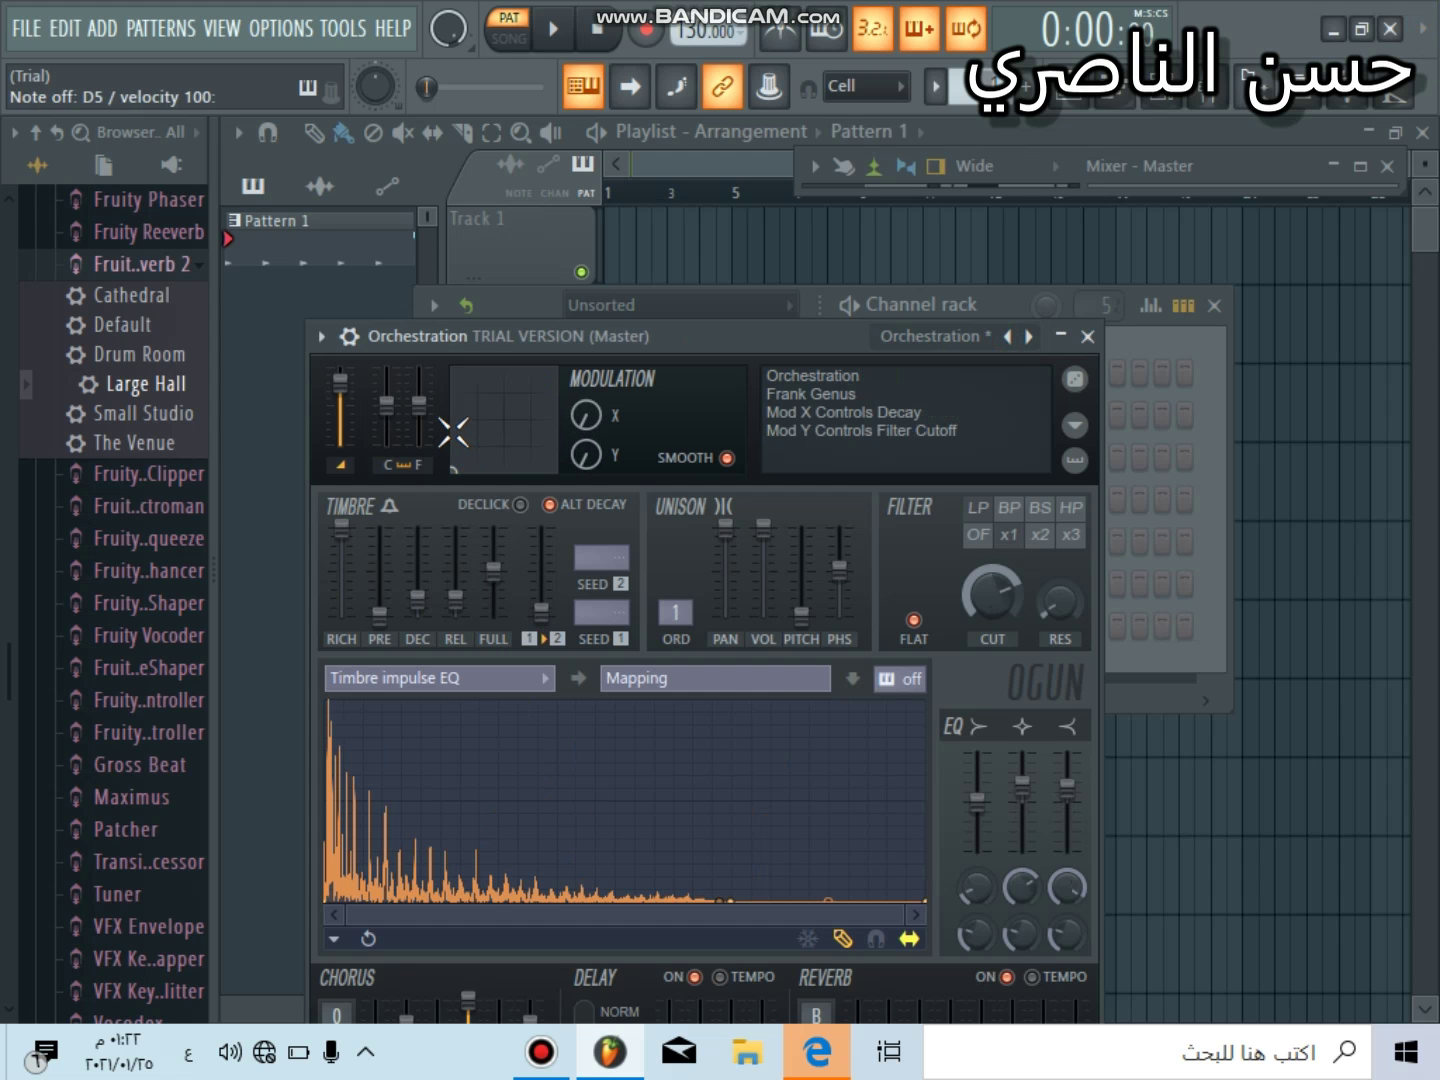
{"action": "key", "text": "x"}
{"action": "key", "text": "z"}
{"action": "key", "text": "c"}
- Step back through Ogun's presets, past Melody Bubbles, Intro to Noise and Chainsaw Symphony, to Timpanies In Stereo
{"action": "left_click", "coordinate": [1016, 340]}
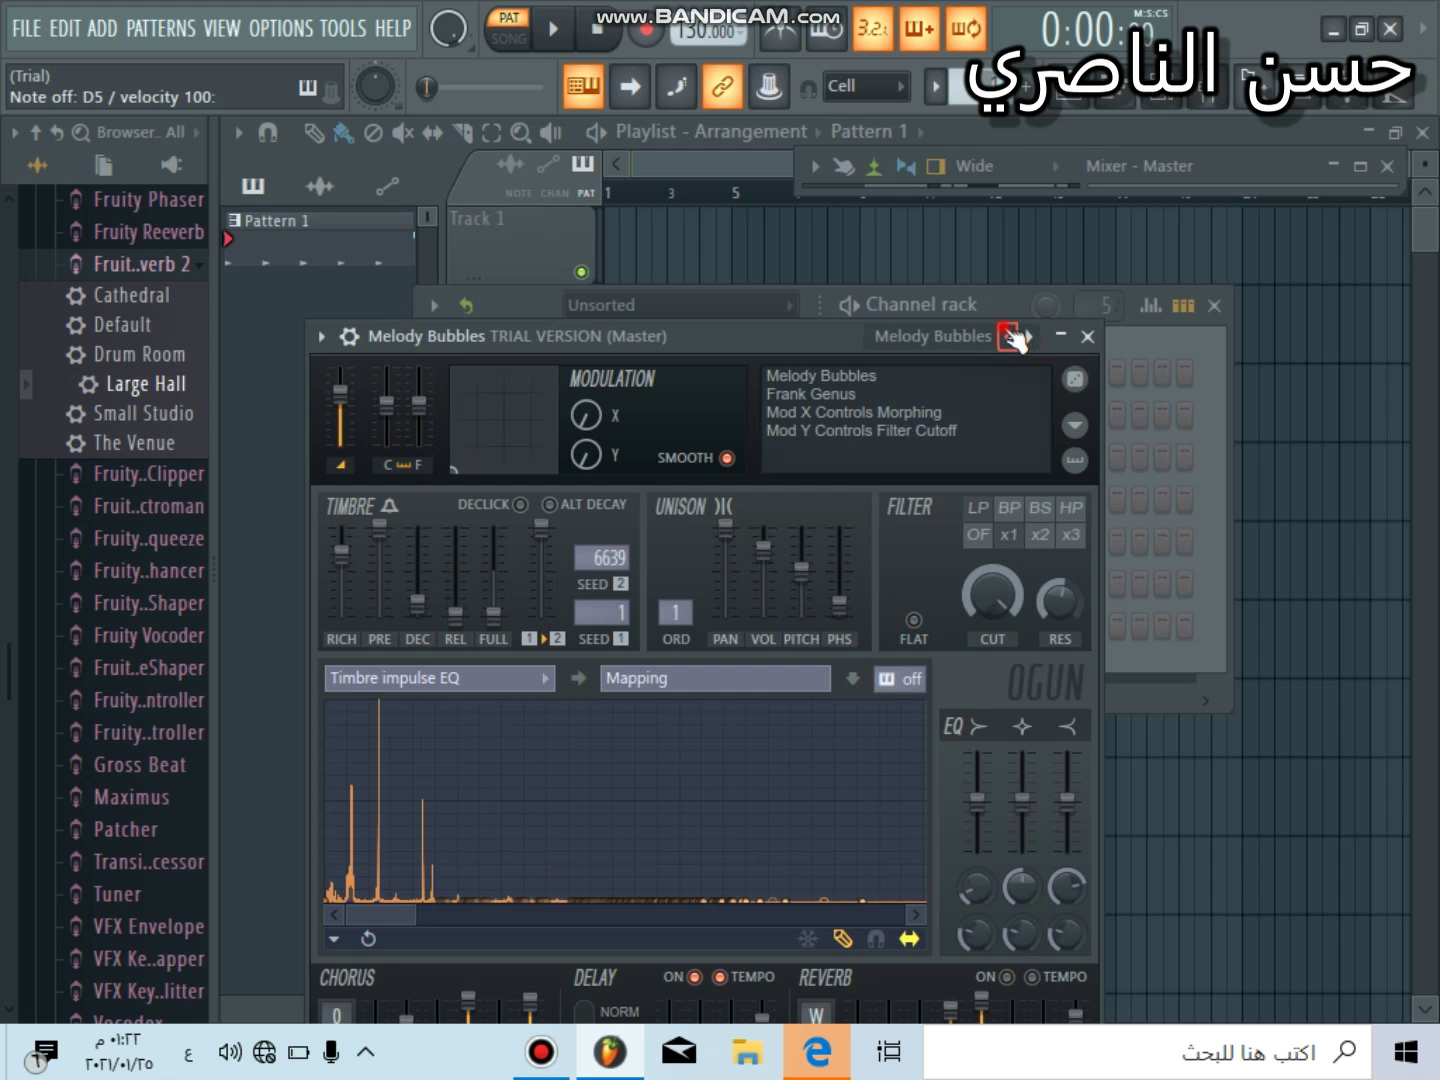
{"action": "left_click", "coordinate": [1015, 338]}
{"action": "left_click", "coordinate": [1012, 338]}
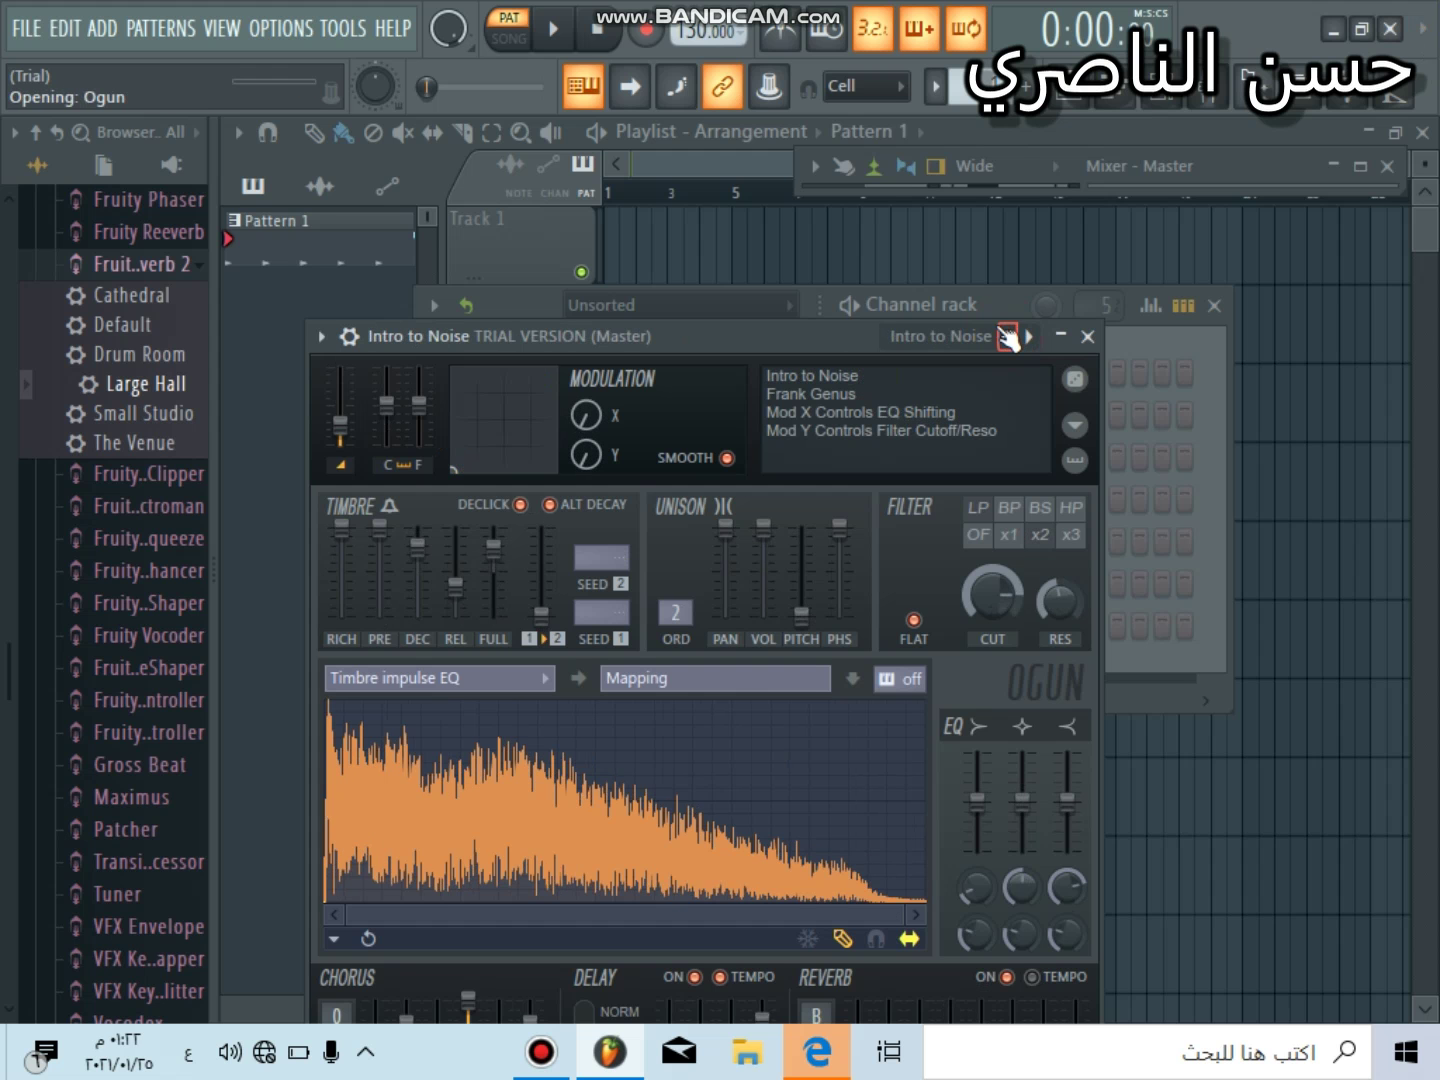
{"action": "left_click", "coordinate": [1006, 338]}
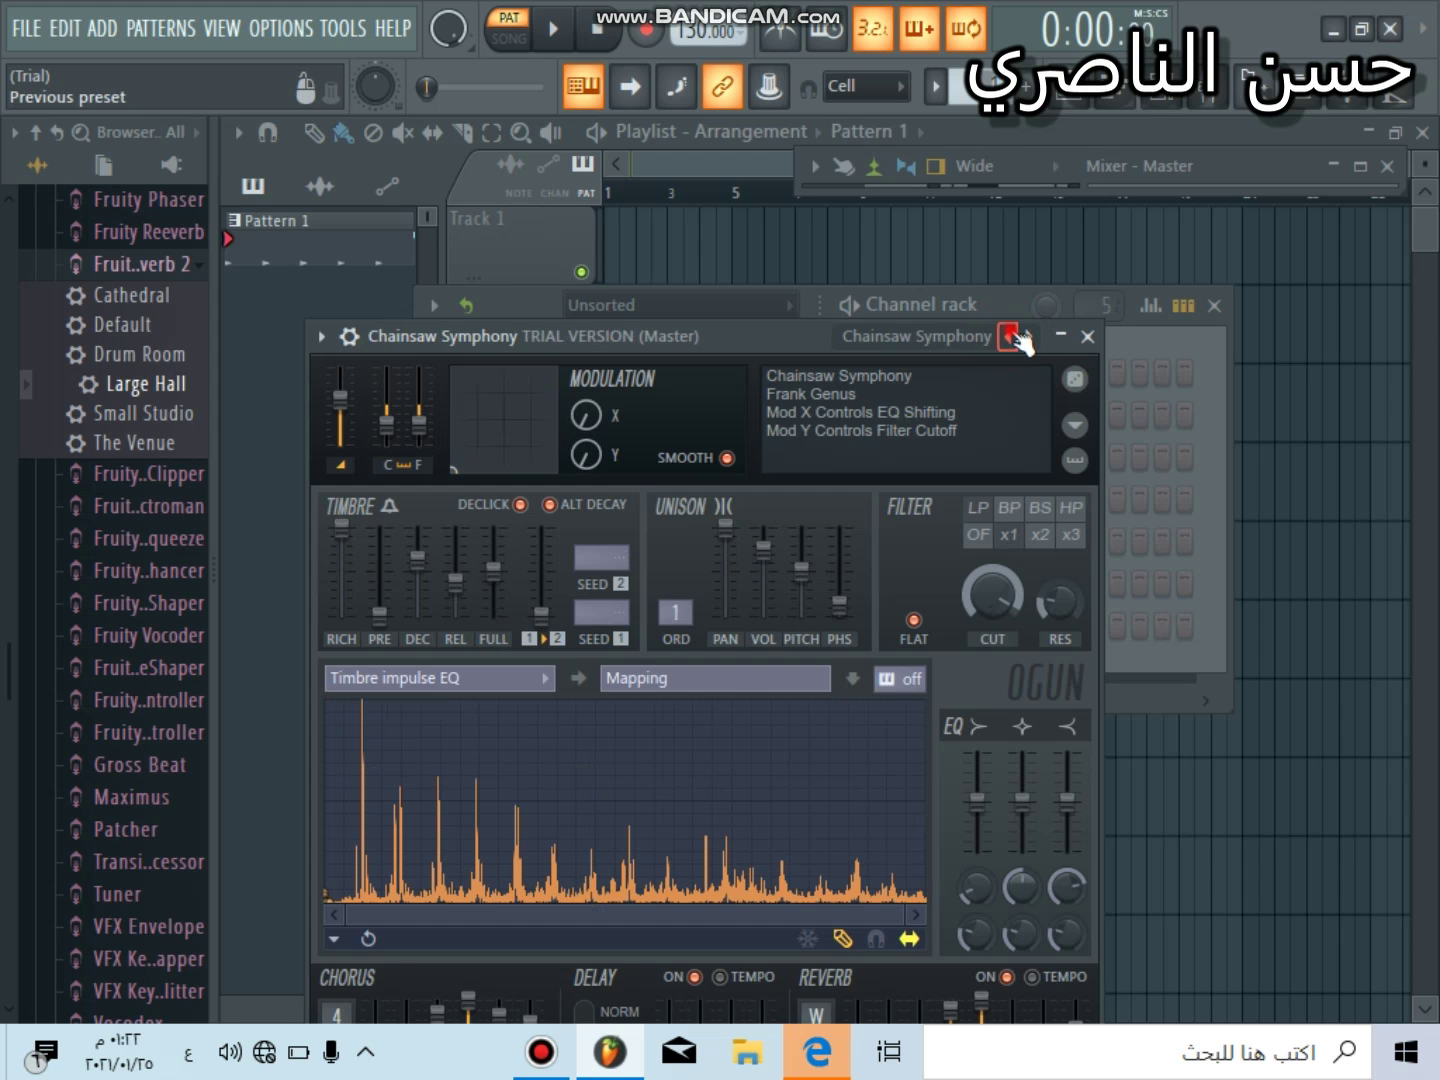
{"action": "left_click", "coordinate": [1010, 338]}
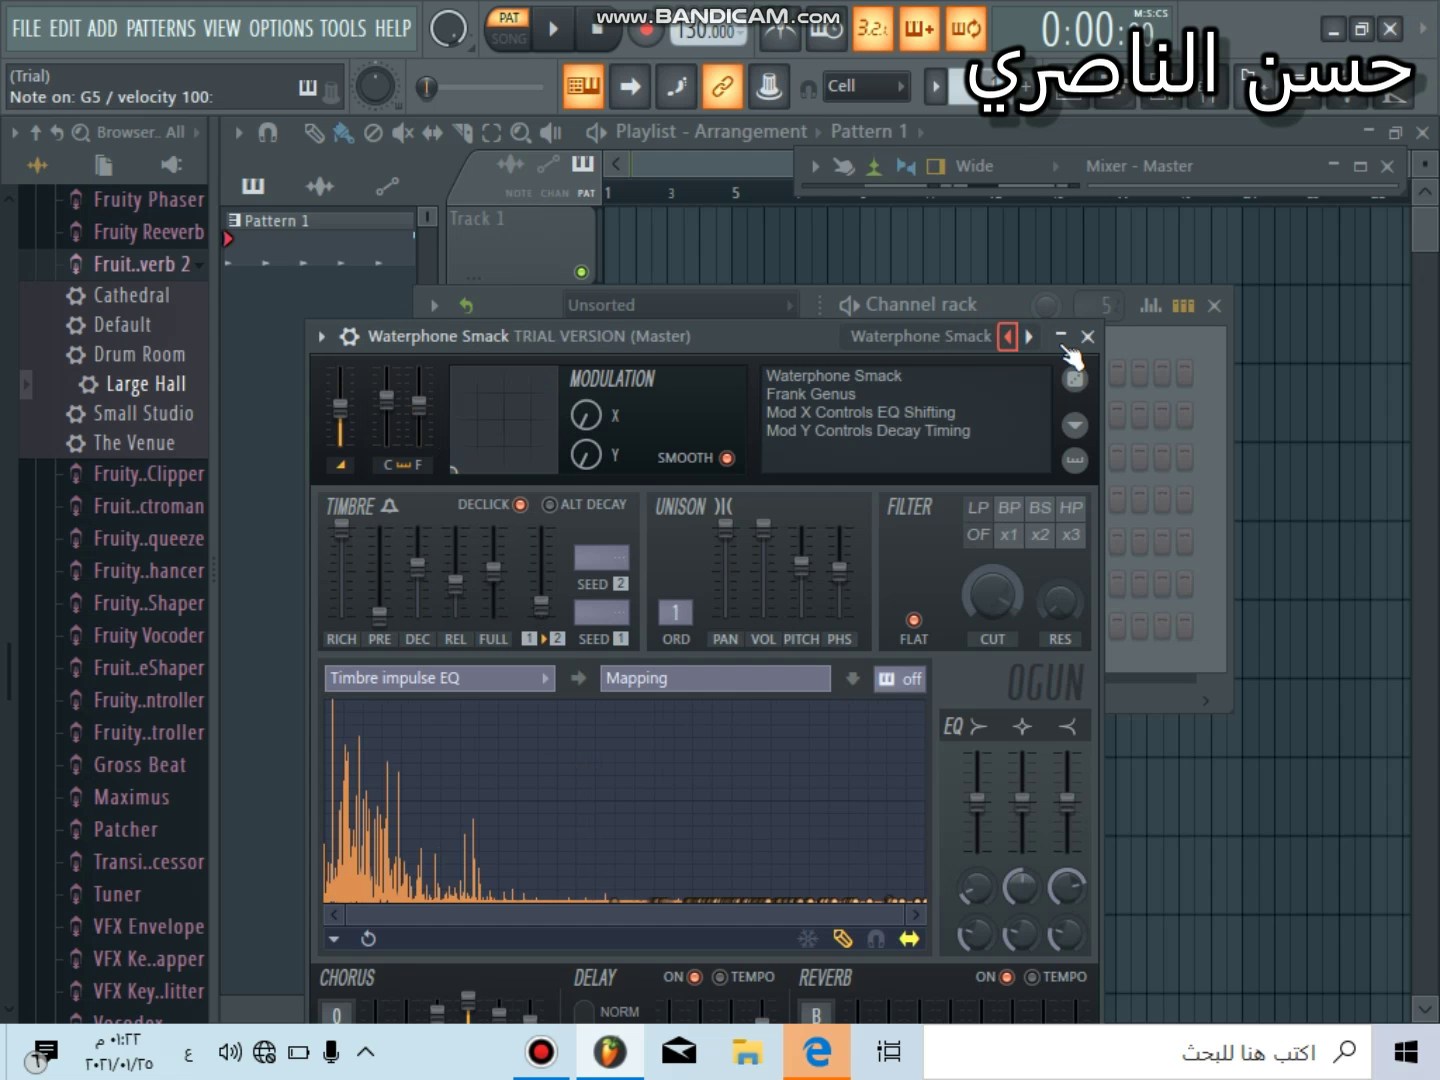
{"action": "left_click", "coordinate": [1005, 337]}
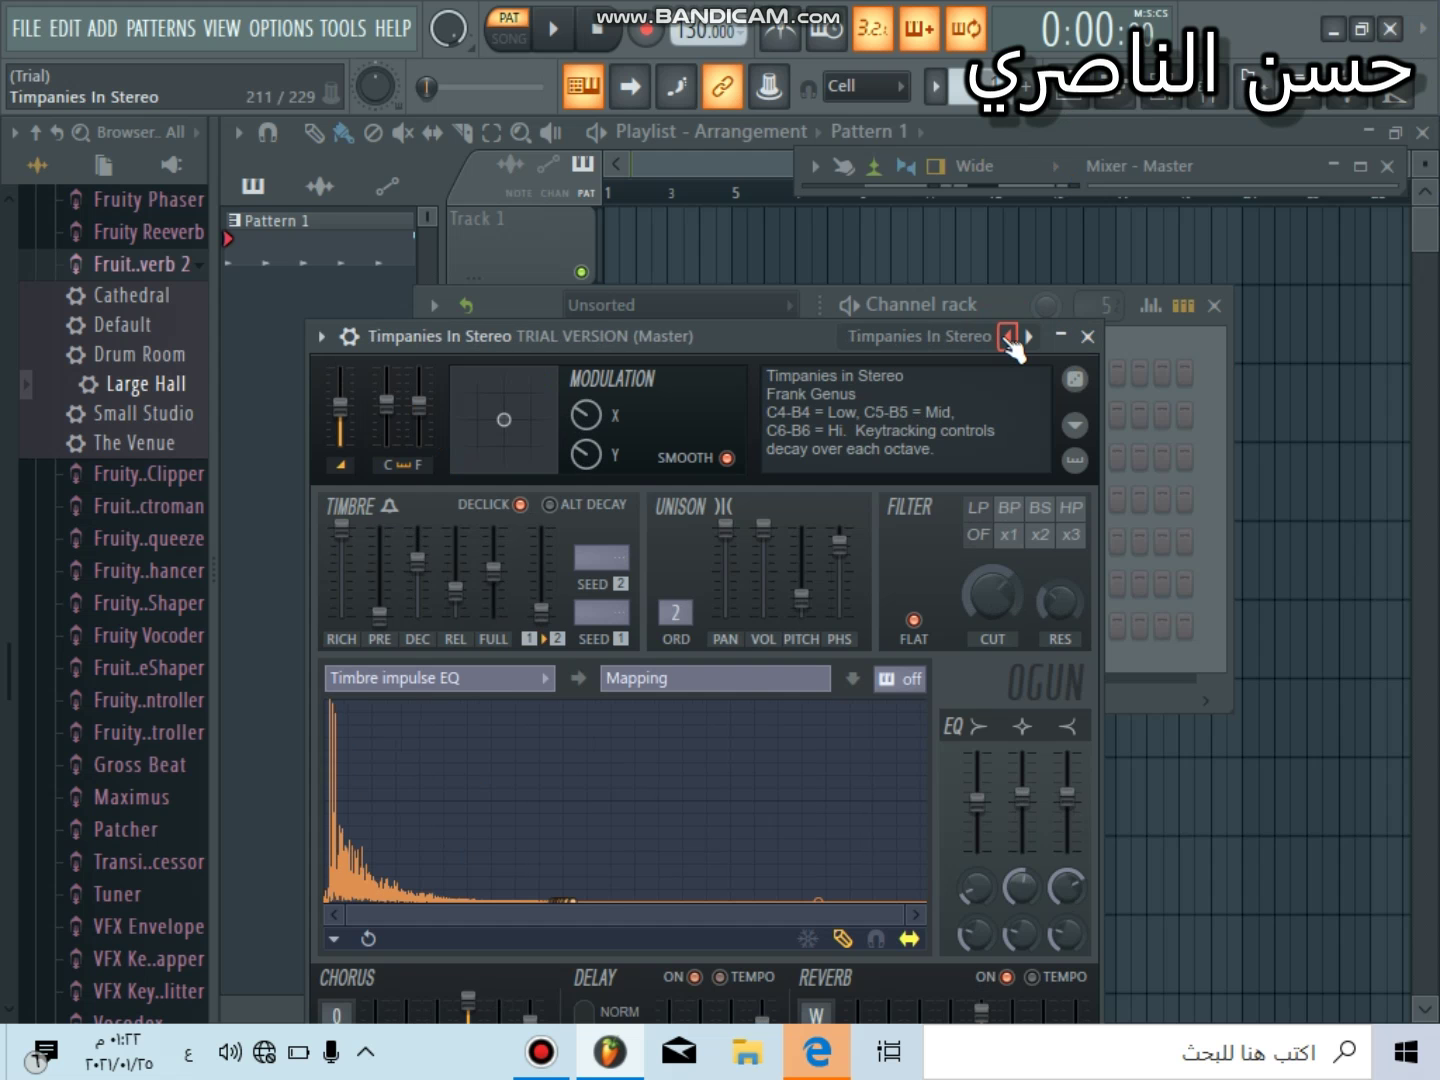
- Audition the Timpanies In Stereo preset with high and low test notes, and close the Channel rack
{"action": "key", "text": "w"}
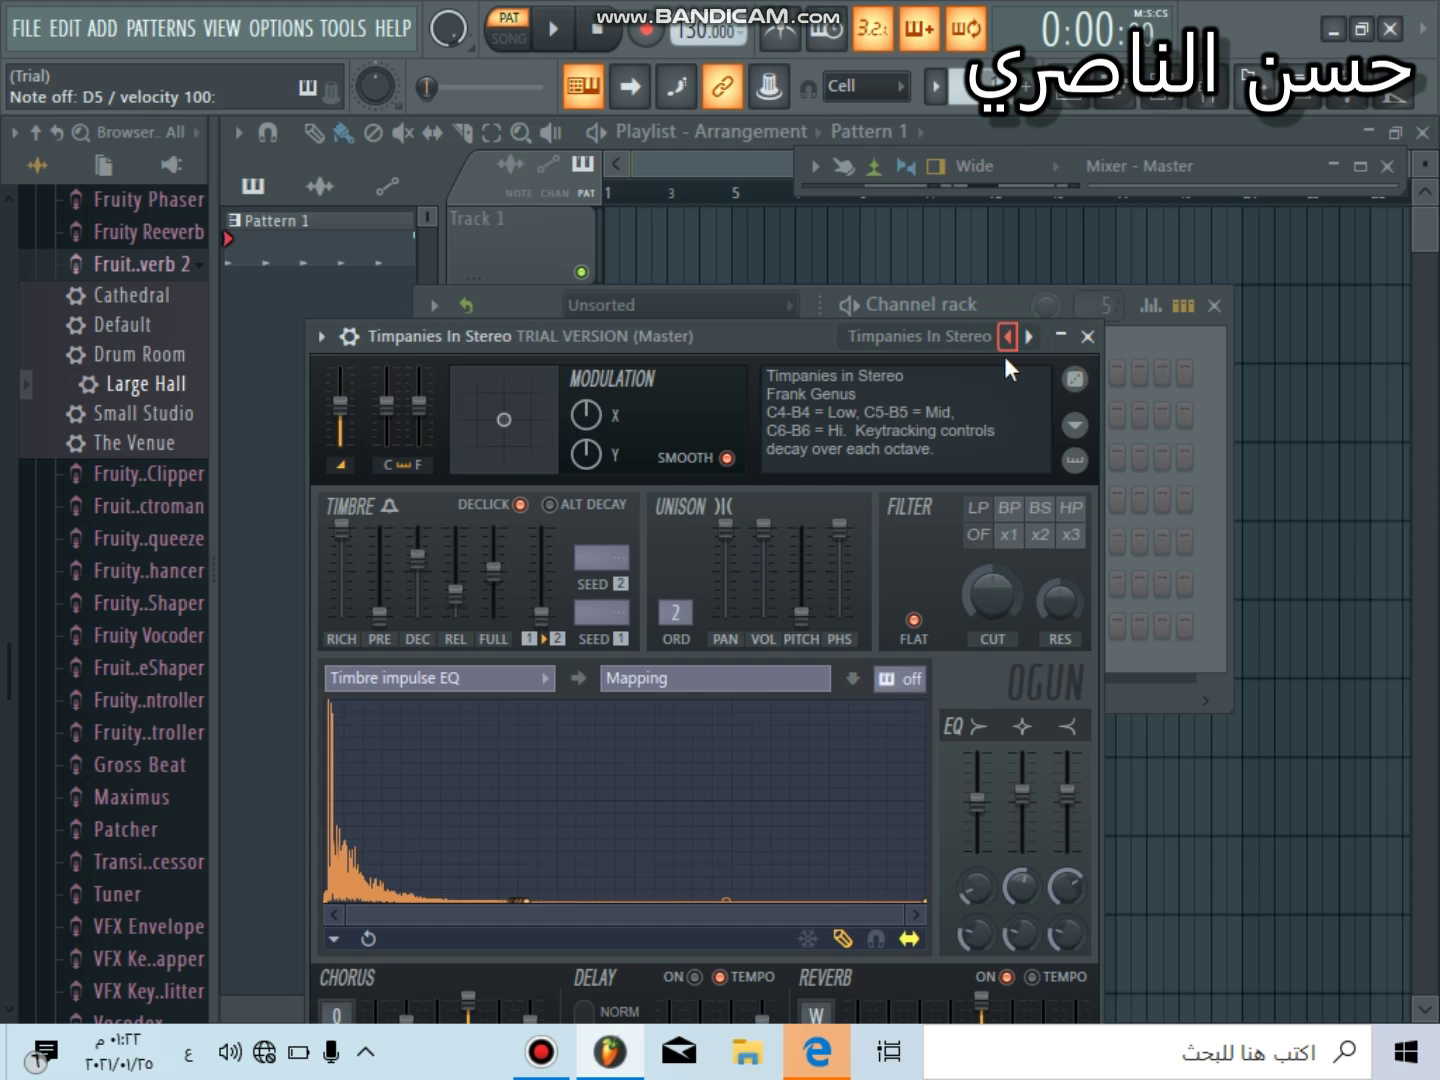
{"action": "key", "text": "n"}
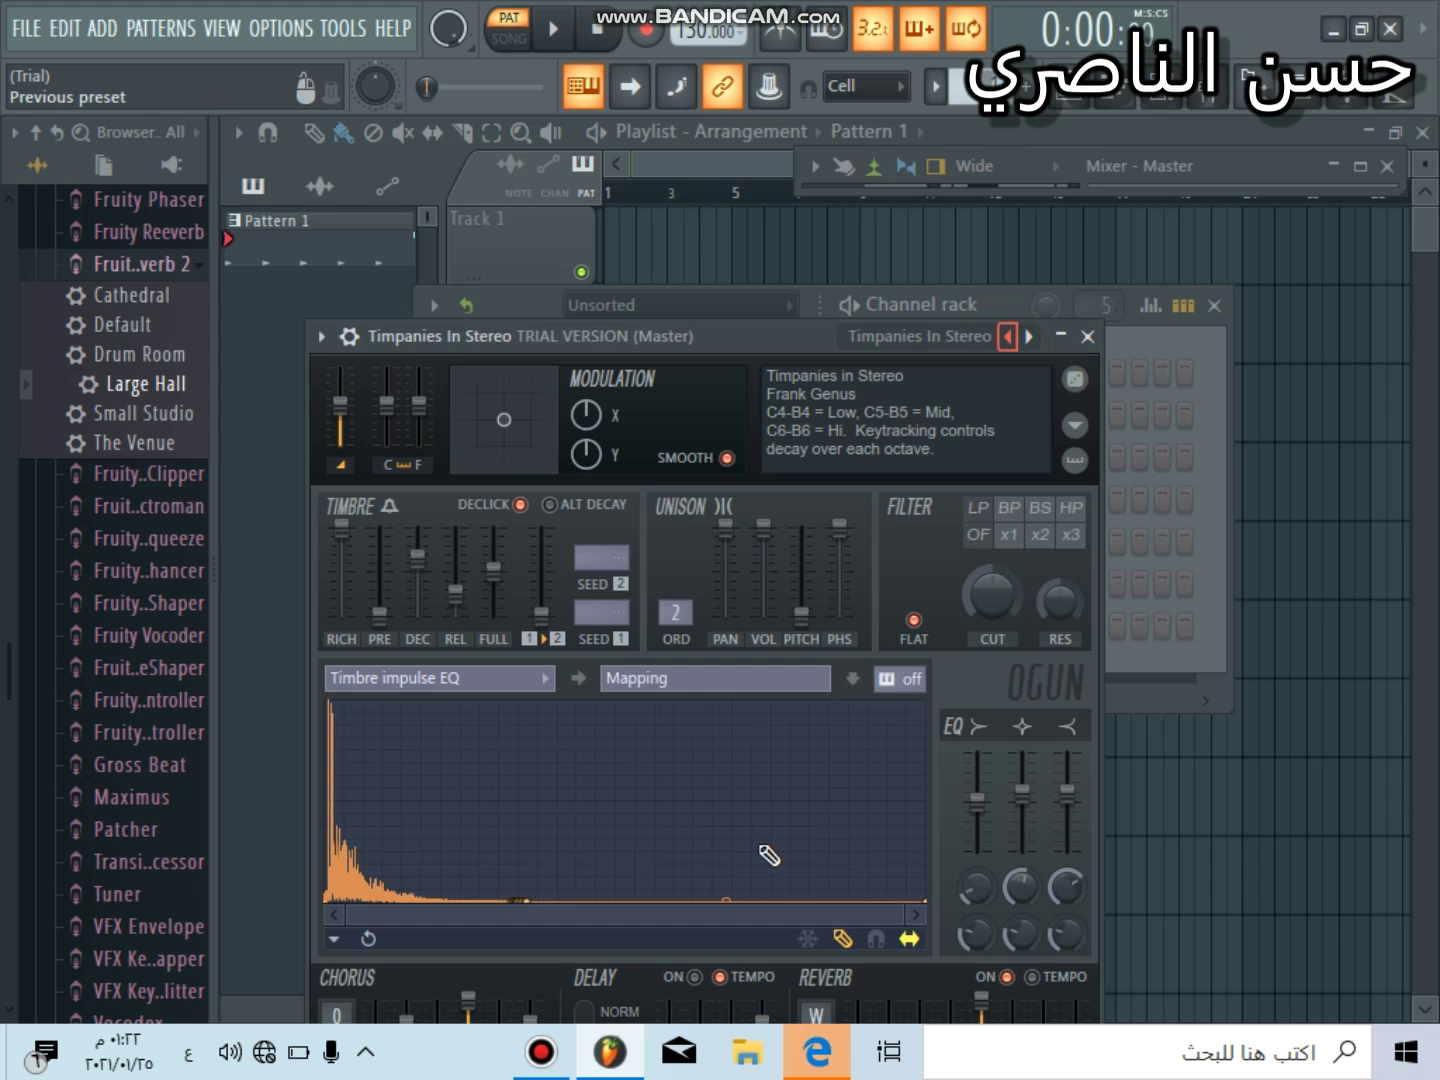
{"action": "key", "text": "u"}
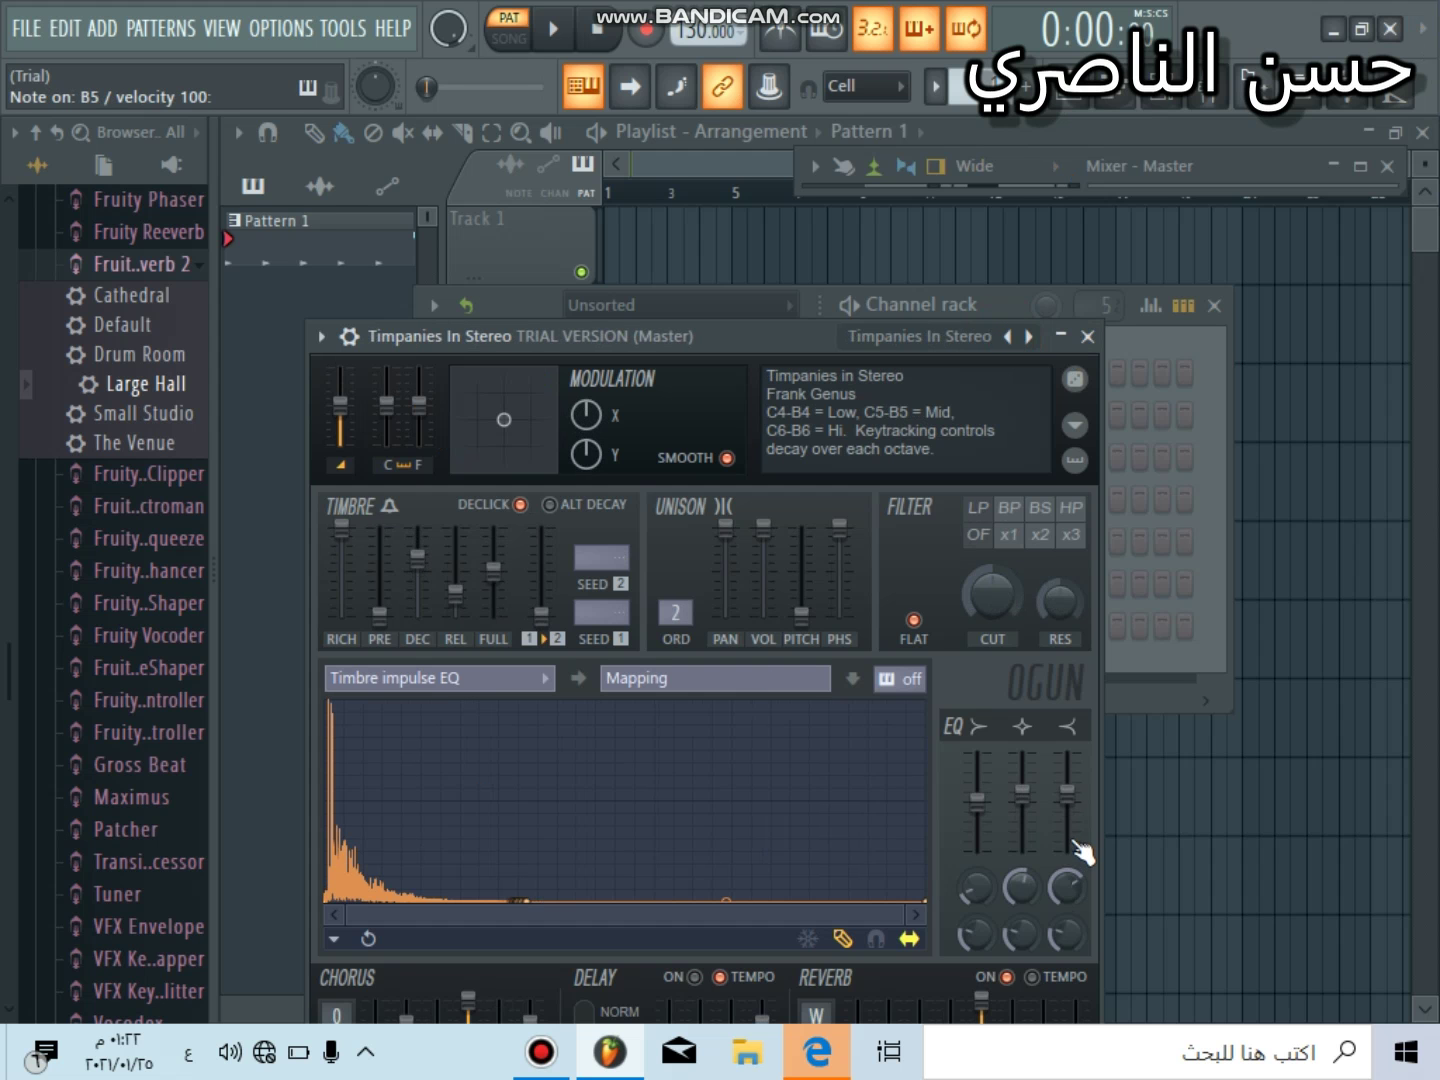
{"action": "key", "text": "y"}
{"action": "key", "text": "r"}
{"action": "key", "text": "v"}
{"action": "key", "text": "b"}
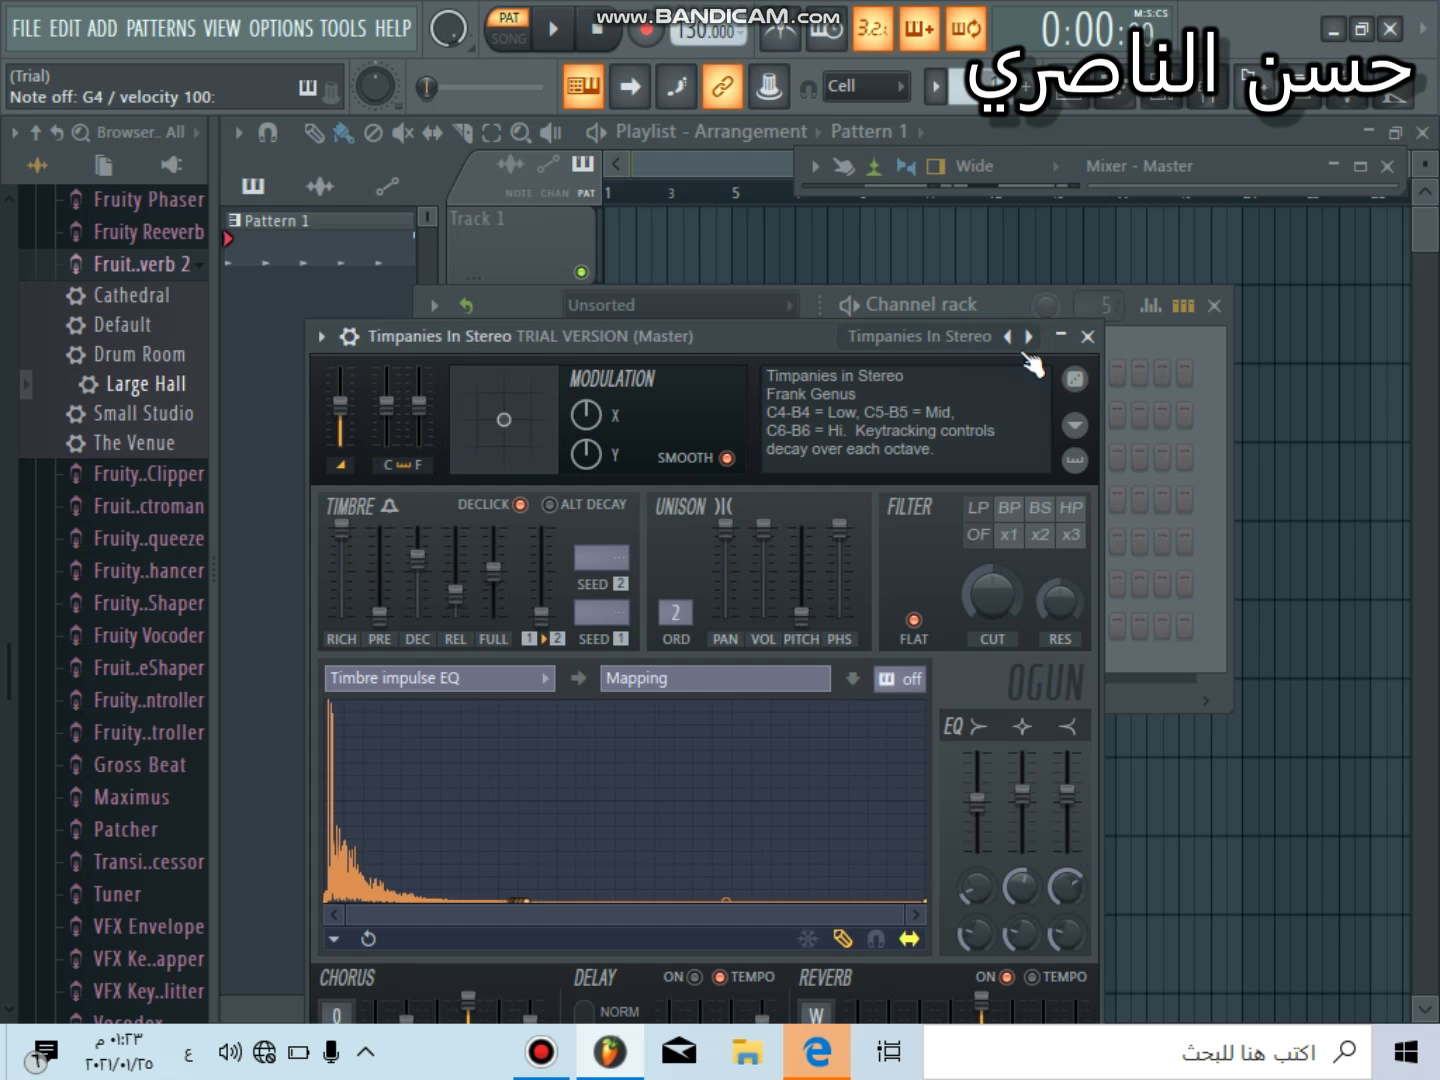
{"action": "key", "text": "v"}
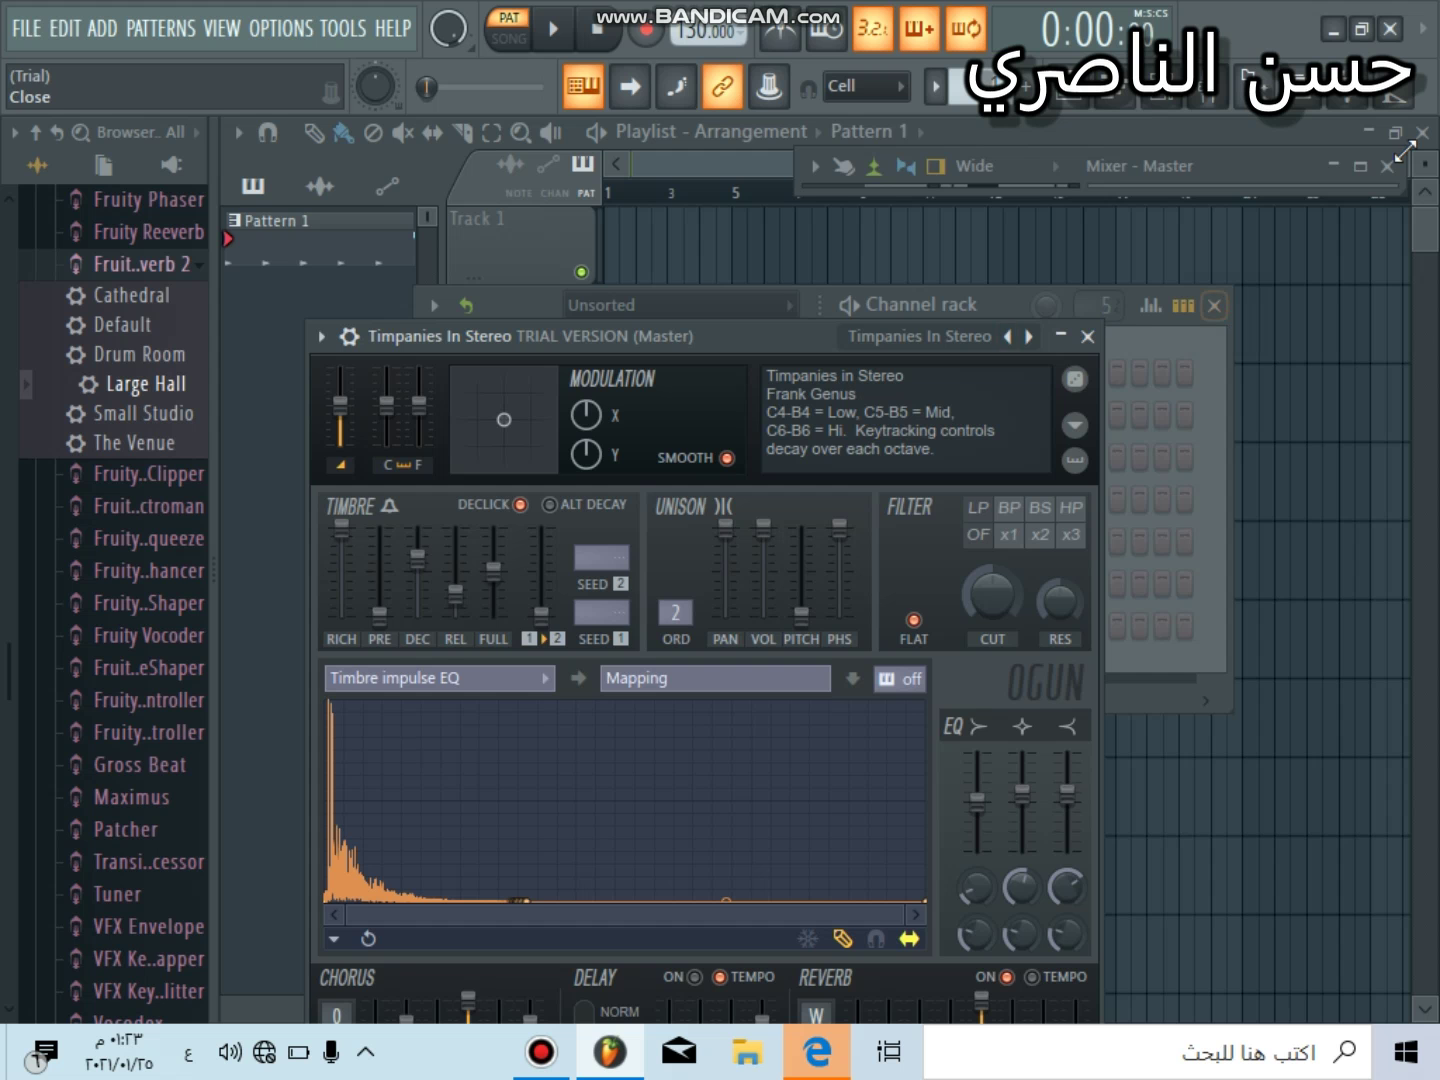
{"action": "left_click", "coordinate": [1214, 305]}
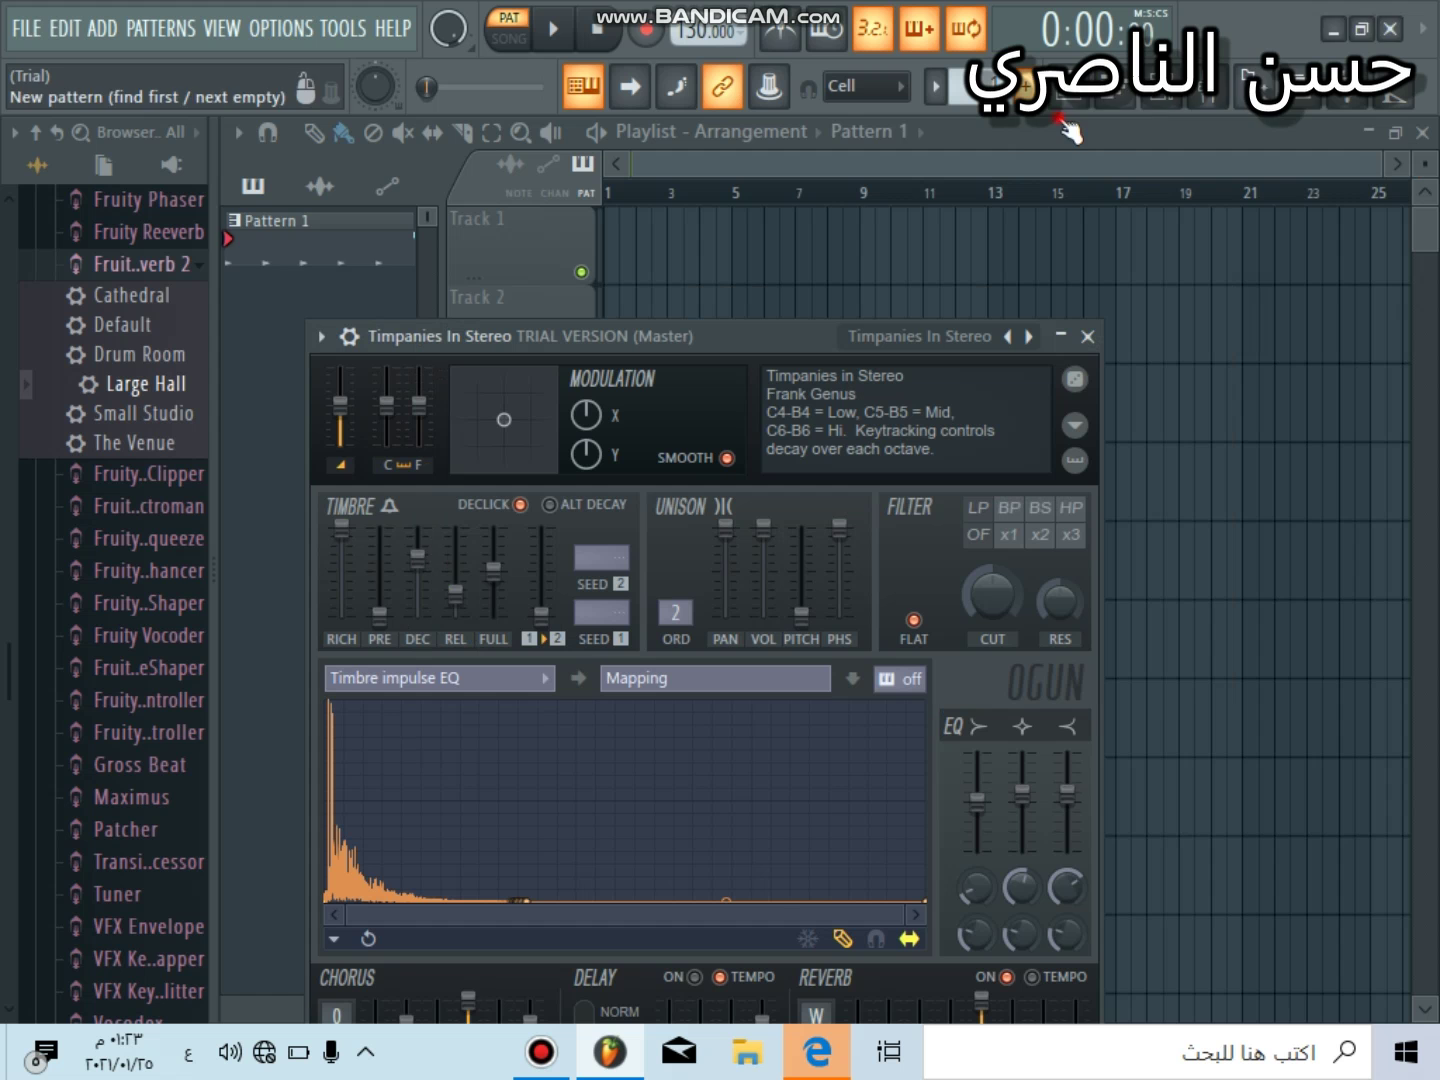
- Create Pattern 2 and place it at the start of Track 1 in the Playlist, about 72 bars long
{"action": "left_click", "coordinate": [1063, 122]}
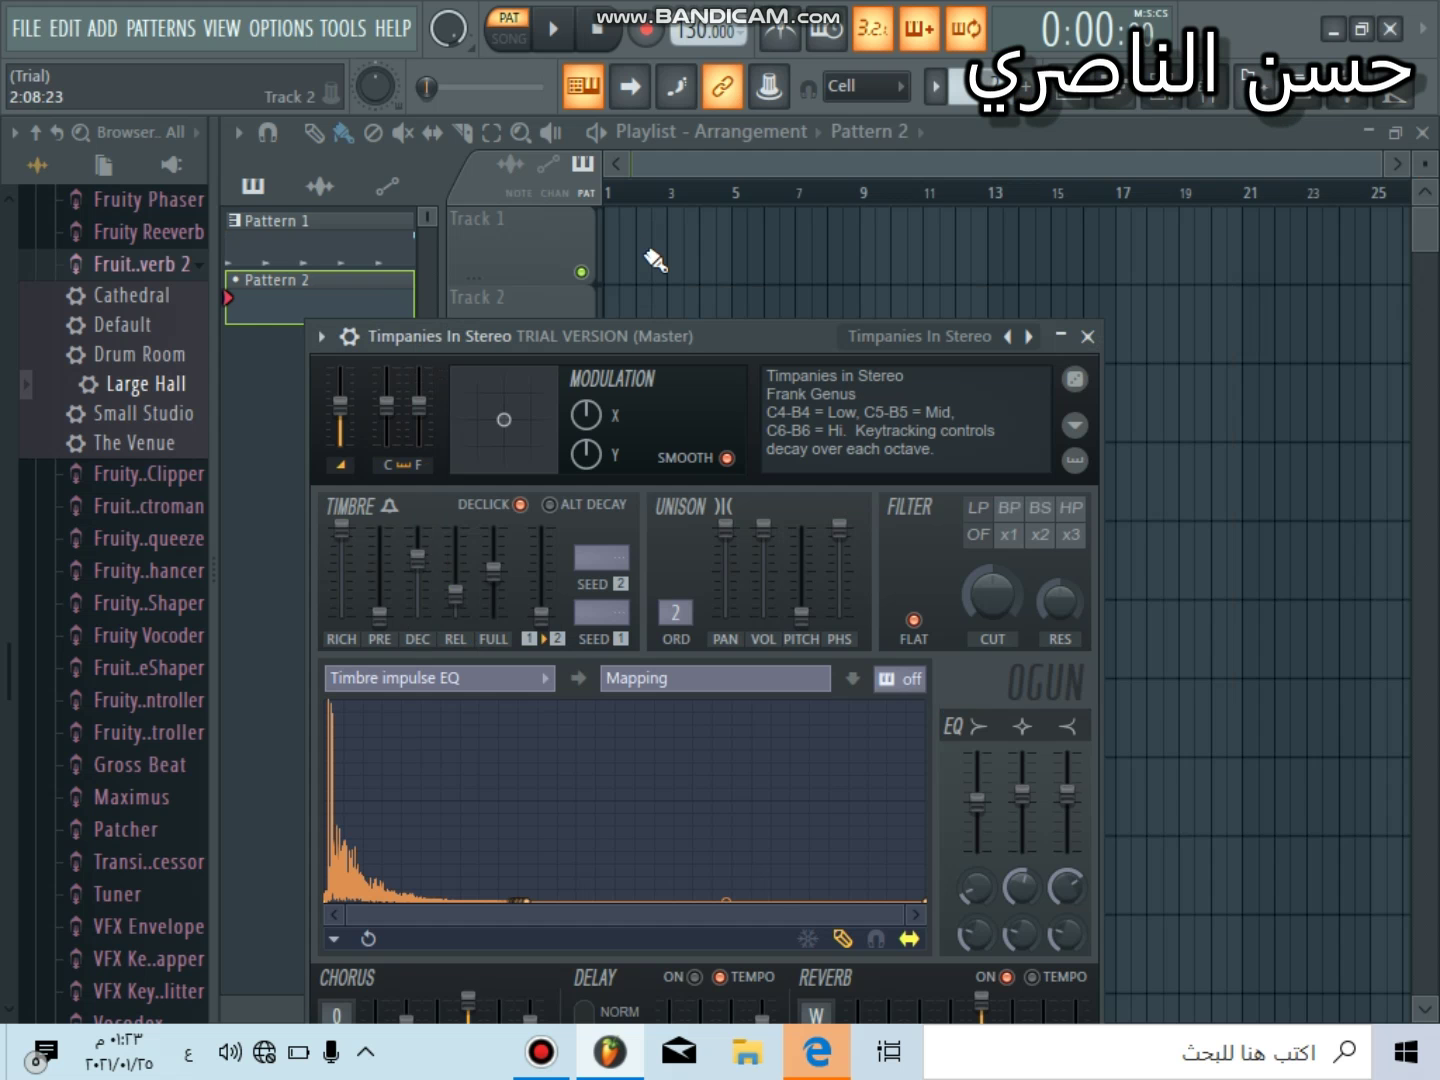
{"action": "left_click", "coordinate": [620, 250]}
{"action": "left_click_drag", "start_coordinate": [1436, 279], "coordinate": [1437, 250]}
{"action": "left_click", "coordinate": [637, 160]}
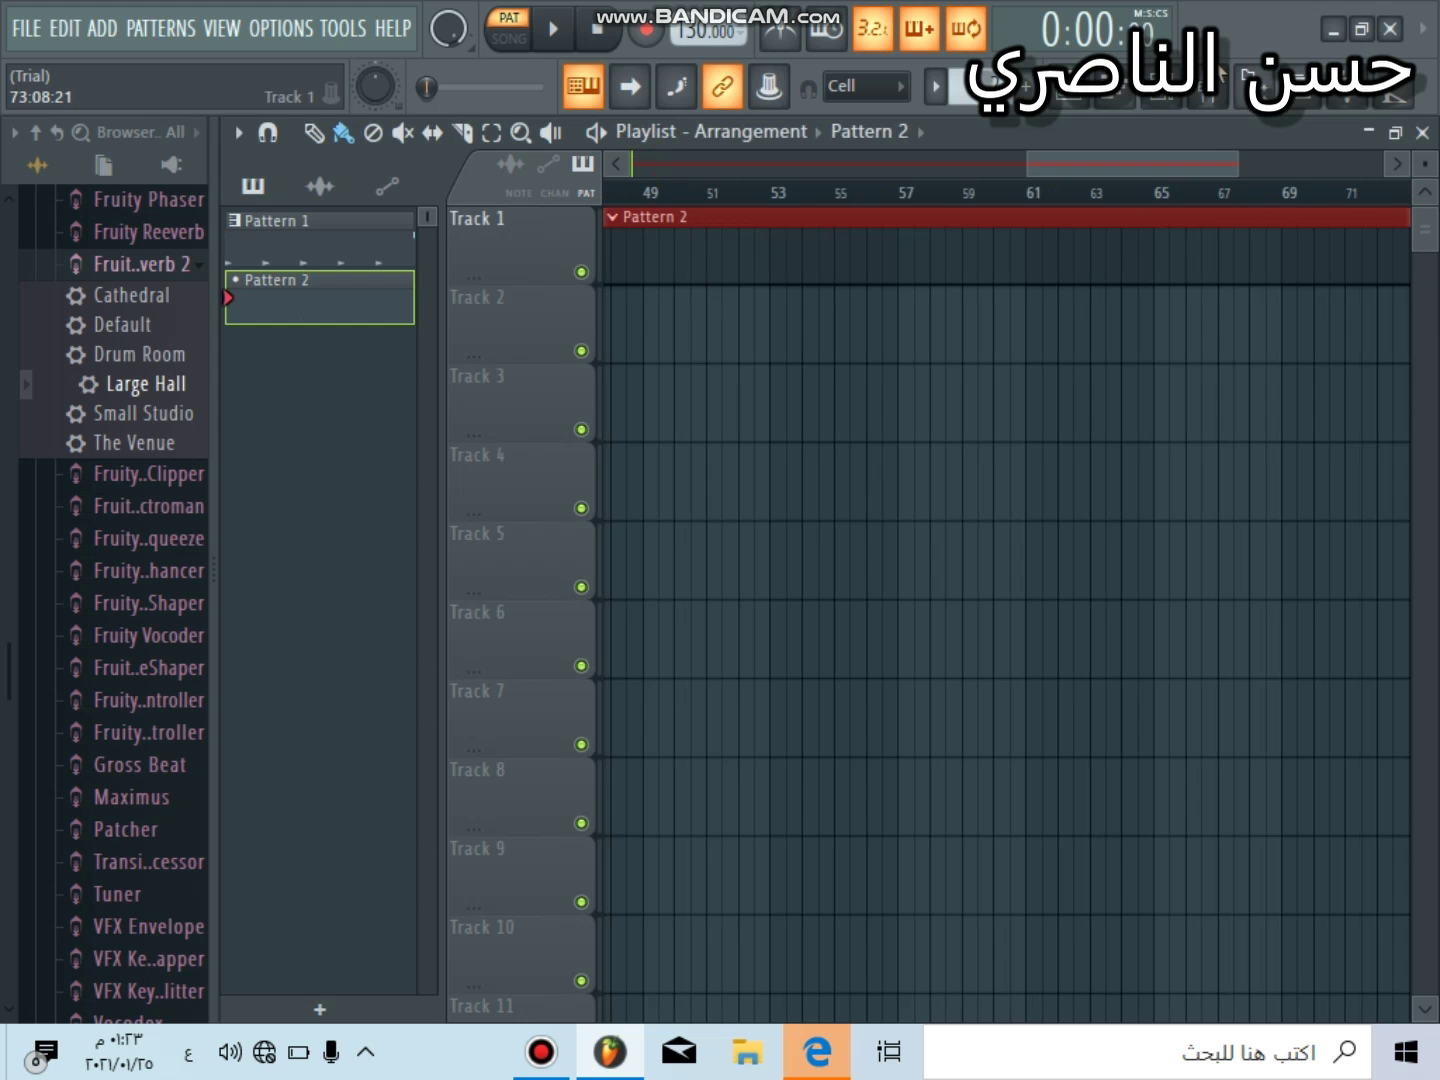
- Return to the start of the Playlist and reopen the Timpanies In Stereo channel from the Channel rack
{"action": "left_click", "coordinate": [1163, 94]}
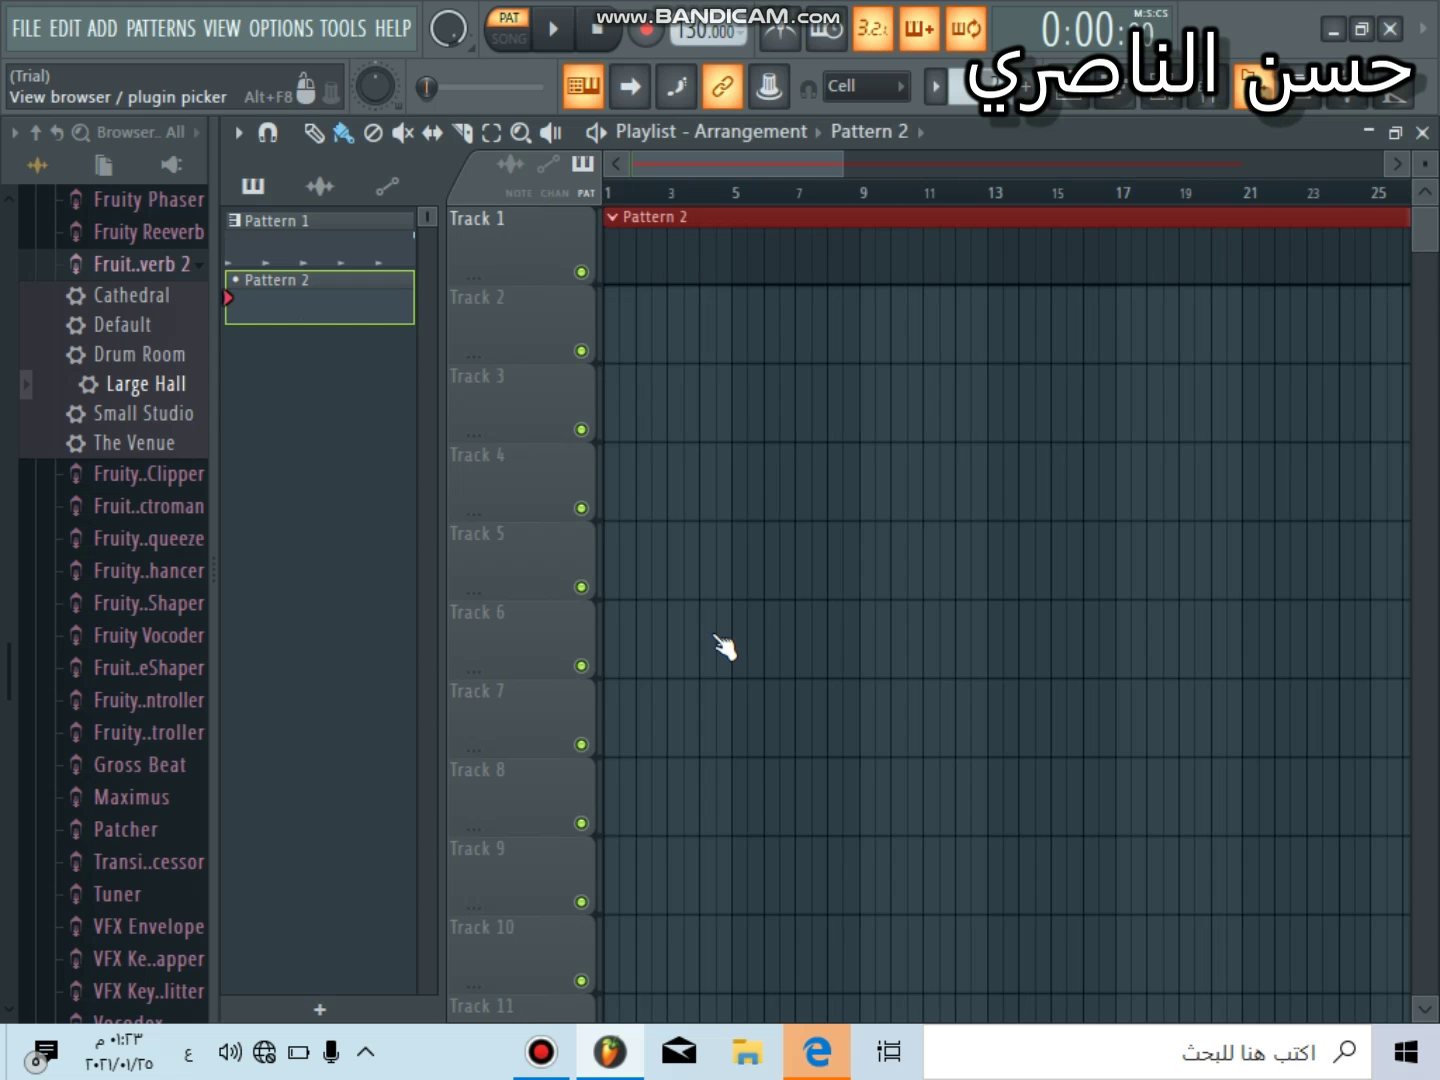
{"action": "left_click", "coordinate": [667, 631]}
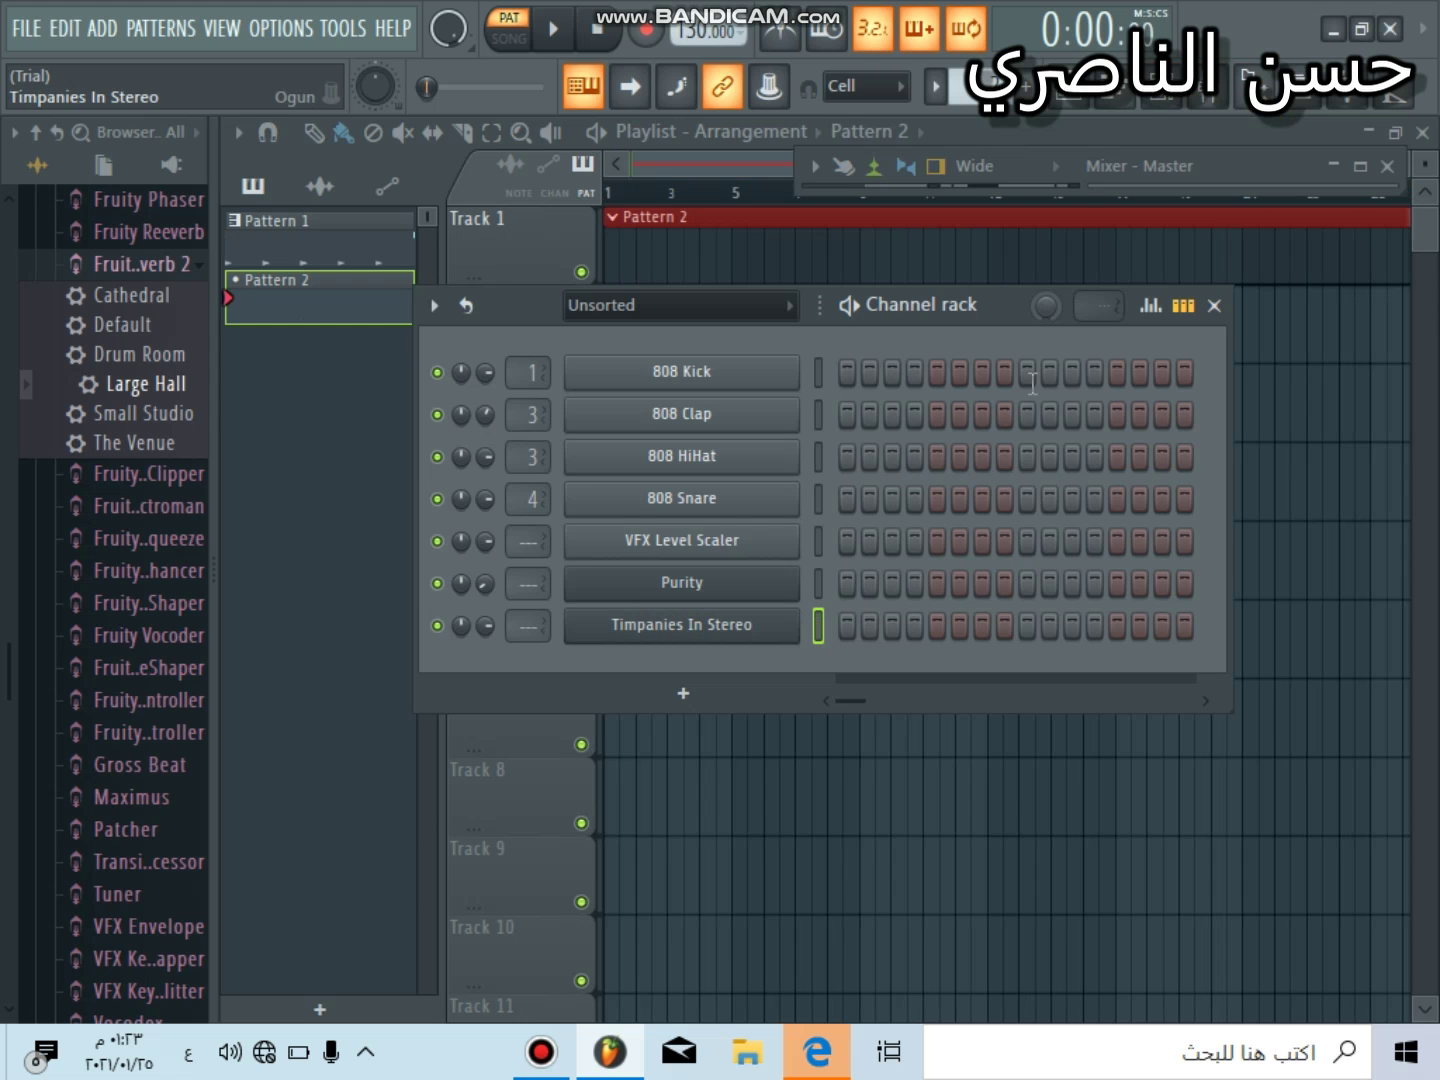
{"action": "left_click", "coordinate": [734, 407]}
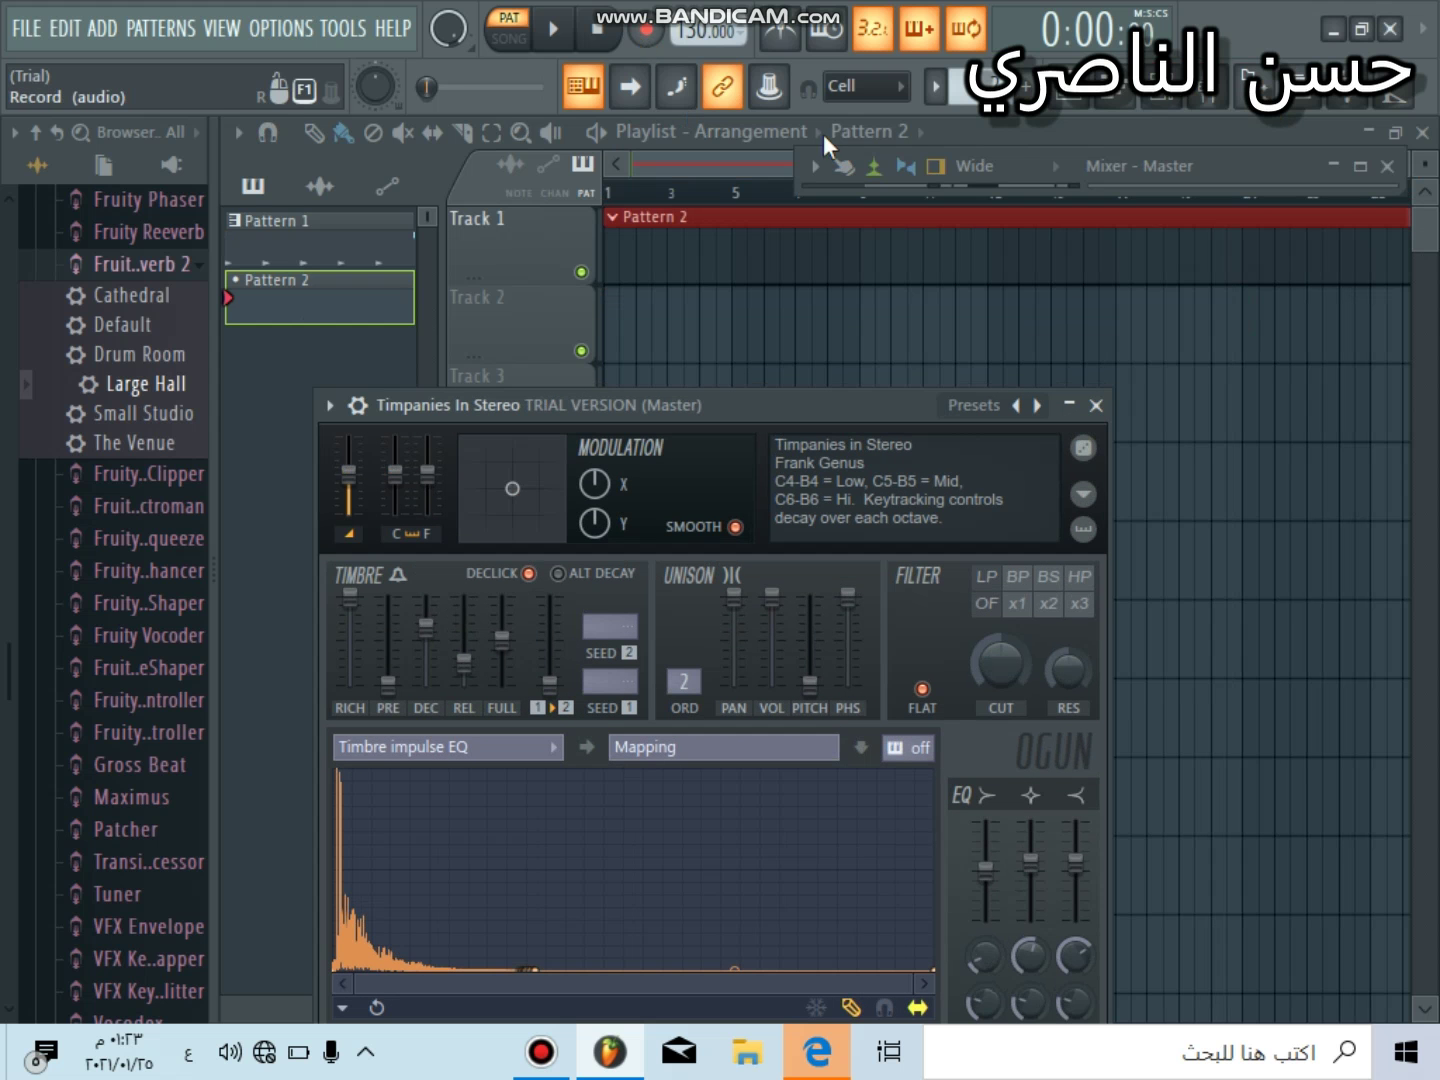
- Start an audio recording into the Playlist from the mono input In 1, and move the Ogun window lower
{"action": "left_click", "coordinate": [640, 33]}
{"action": "left_click", "coordinate": [812, 614]}
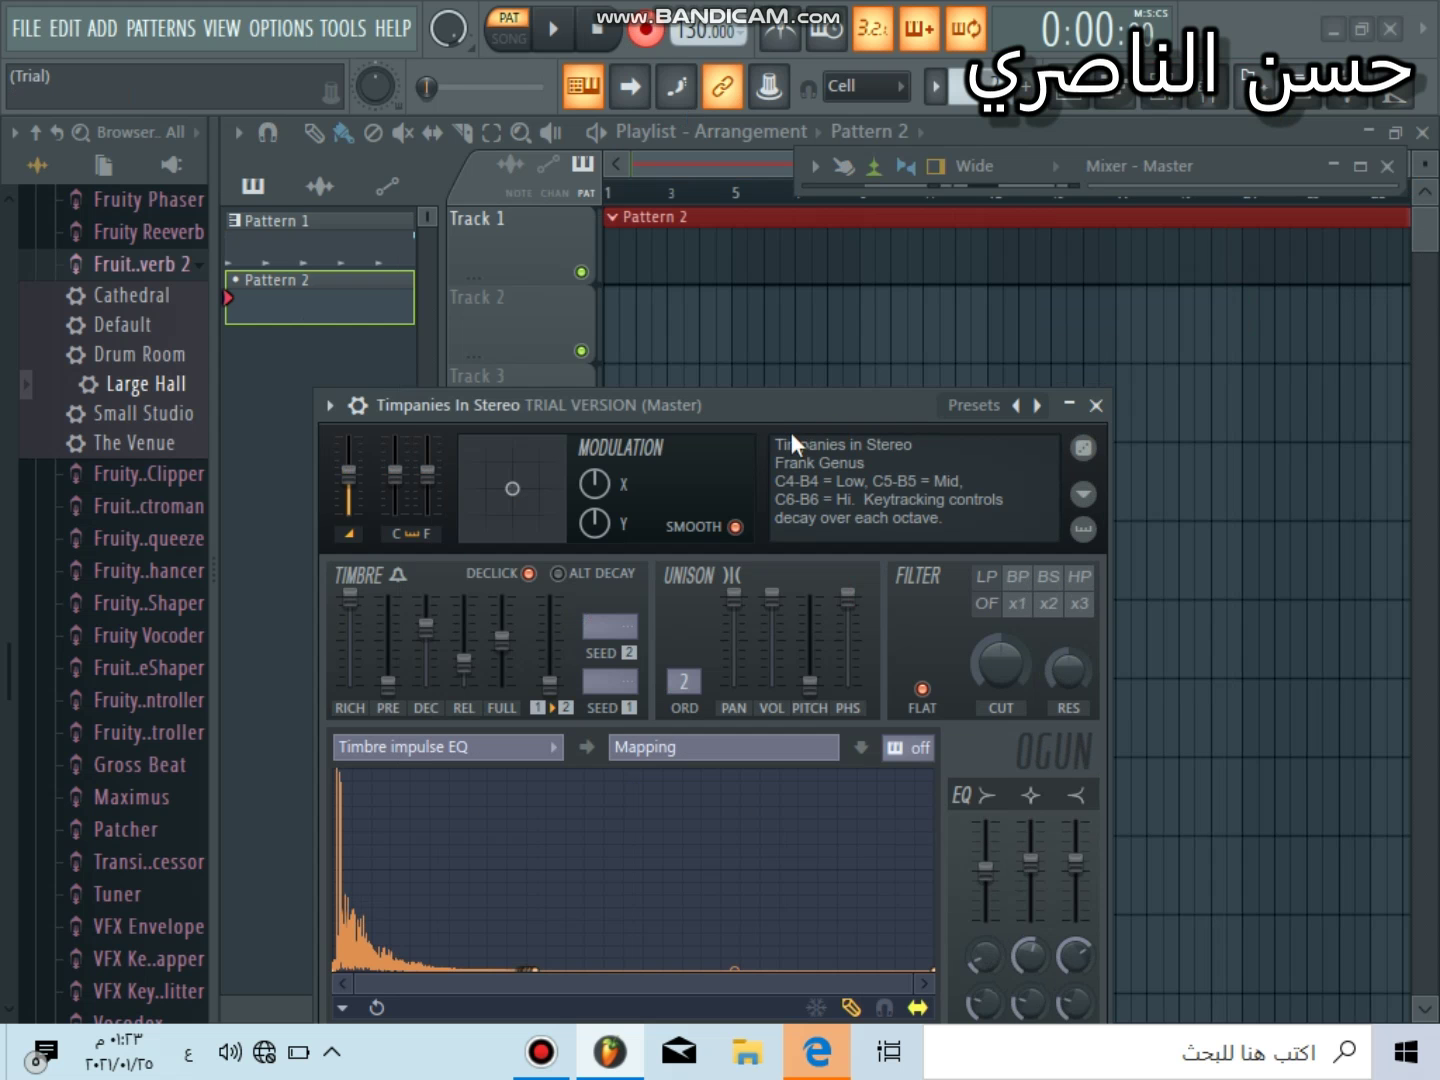
{"action": "key", "text": "Return"}
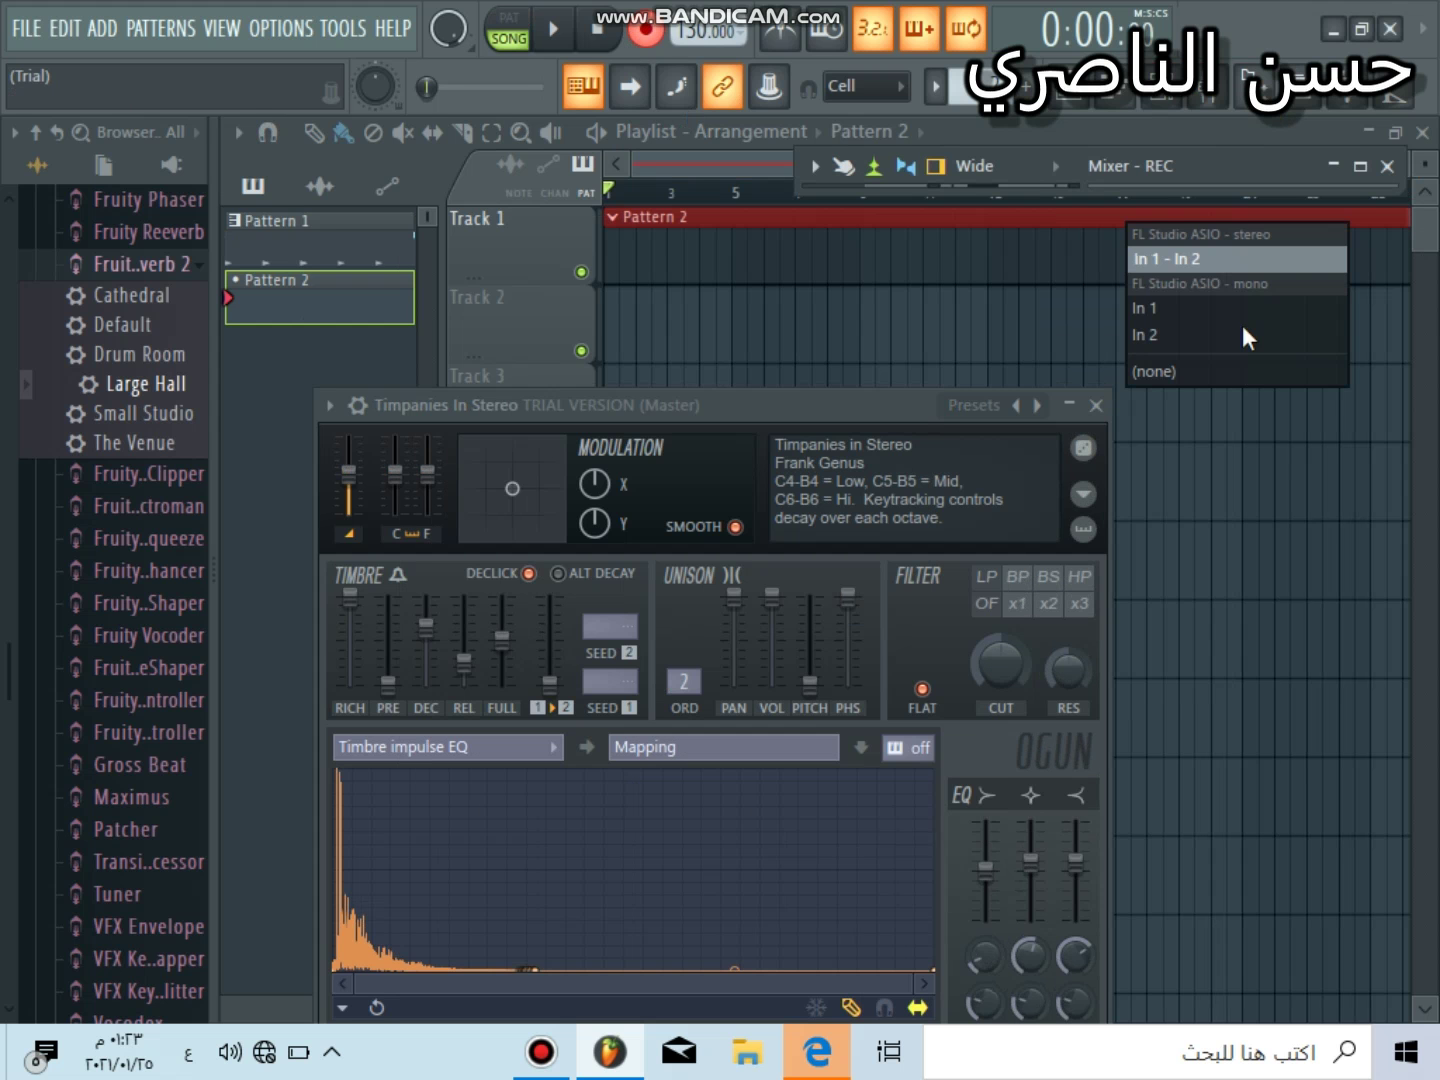
{"action": "left_click", "coordinate": [1187, 312]}
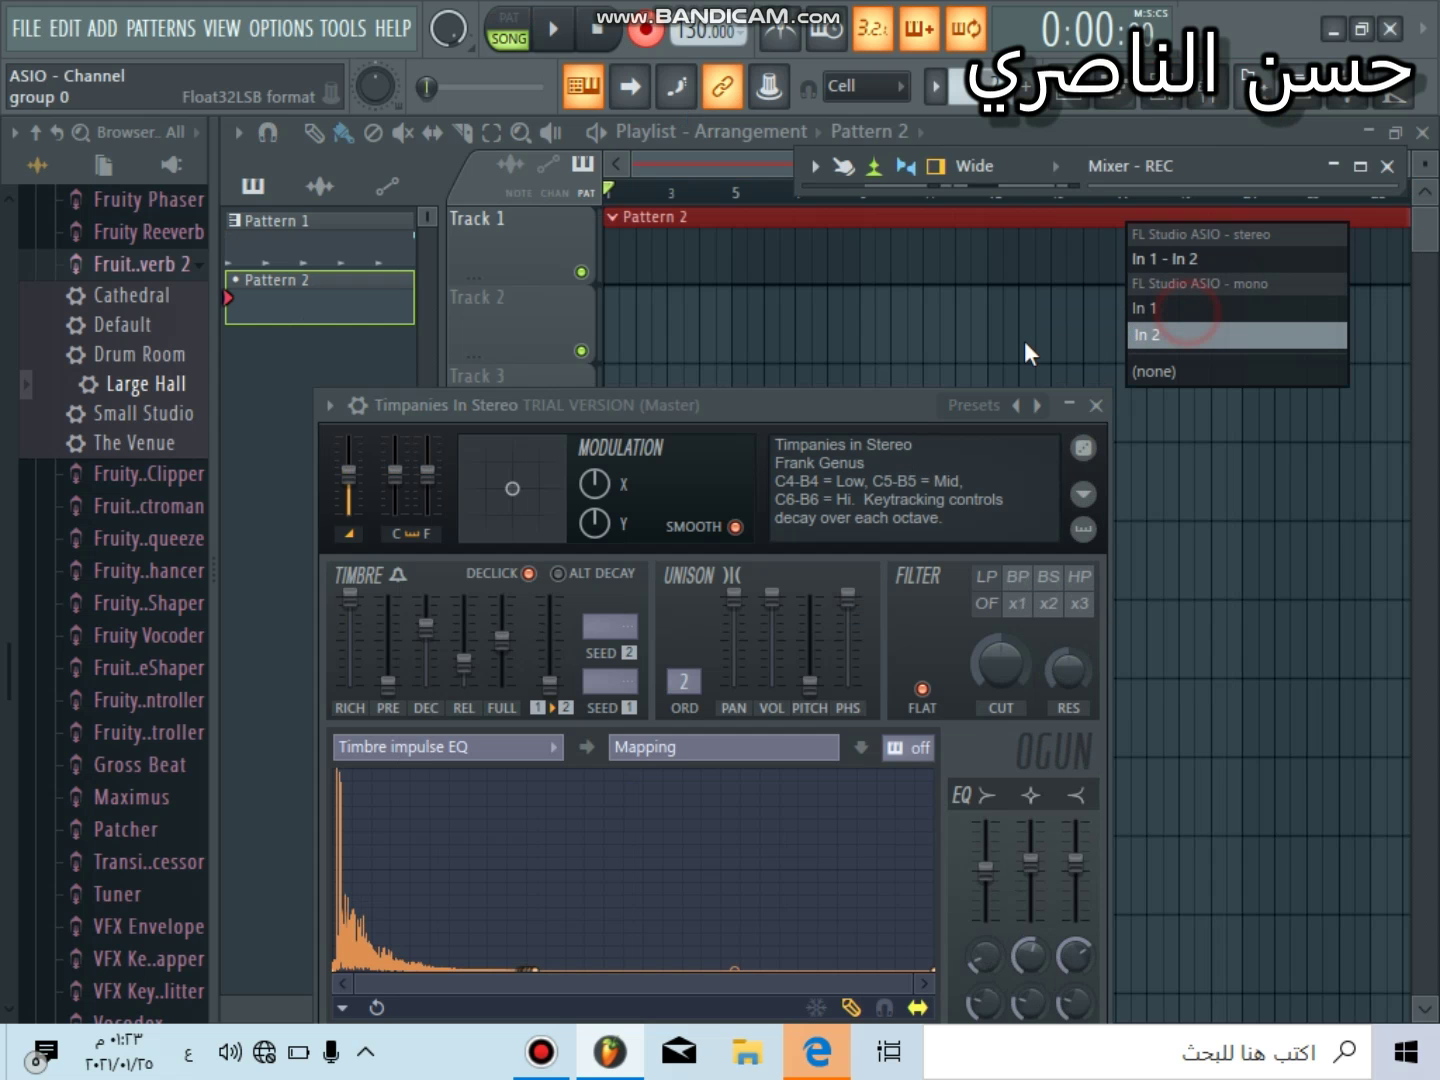
{"action": "left_click", "coordinate": [800, 405]}
{"action": "left_click_drag", "start_coordinate": [816, 464], "coordinate": [837, 519]}
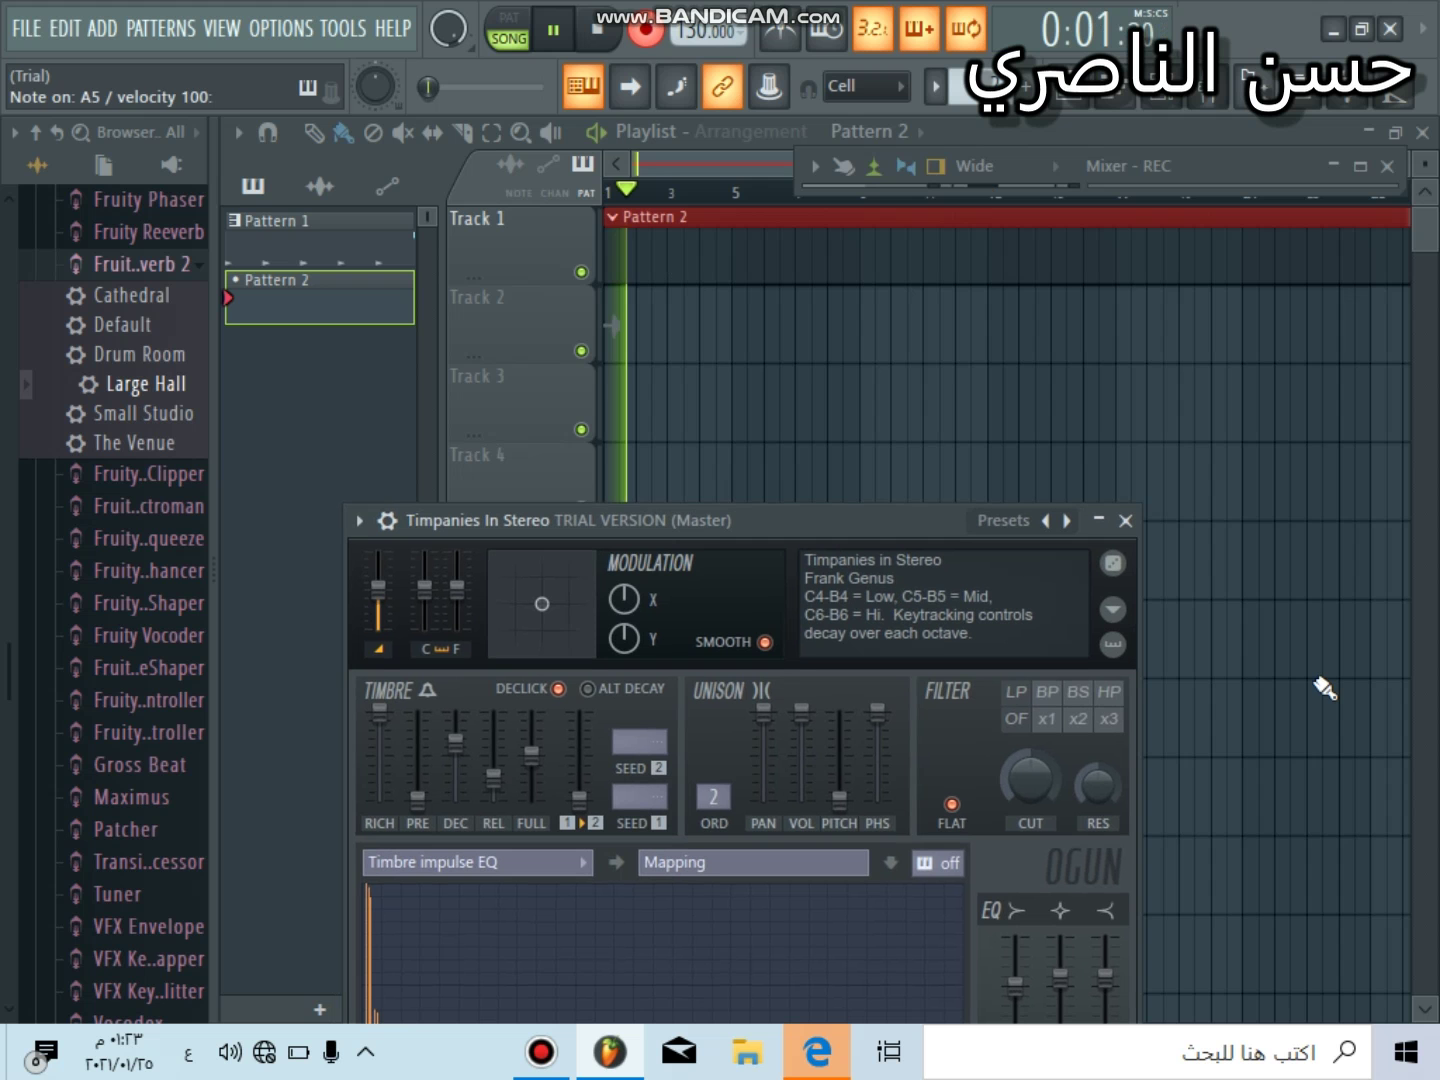
- Record a run of single notes with Timpanies In Stereo, mixing low and high notes such as G4, E5, F5 and A5
{"action": "key", "text": "r"}
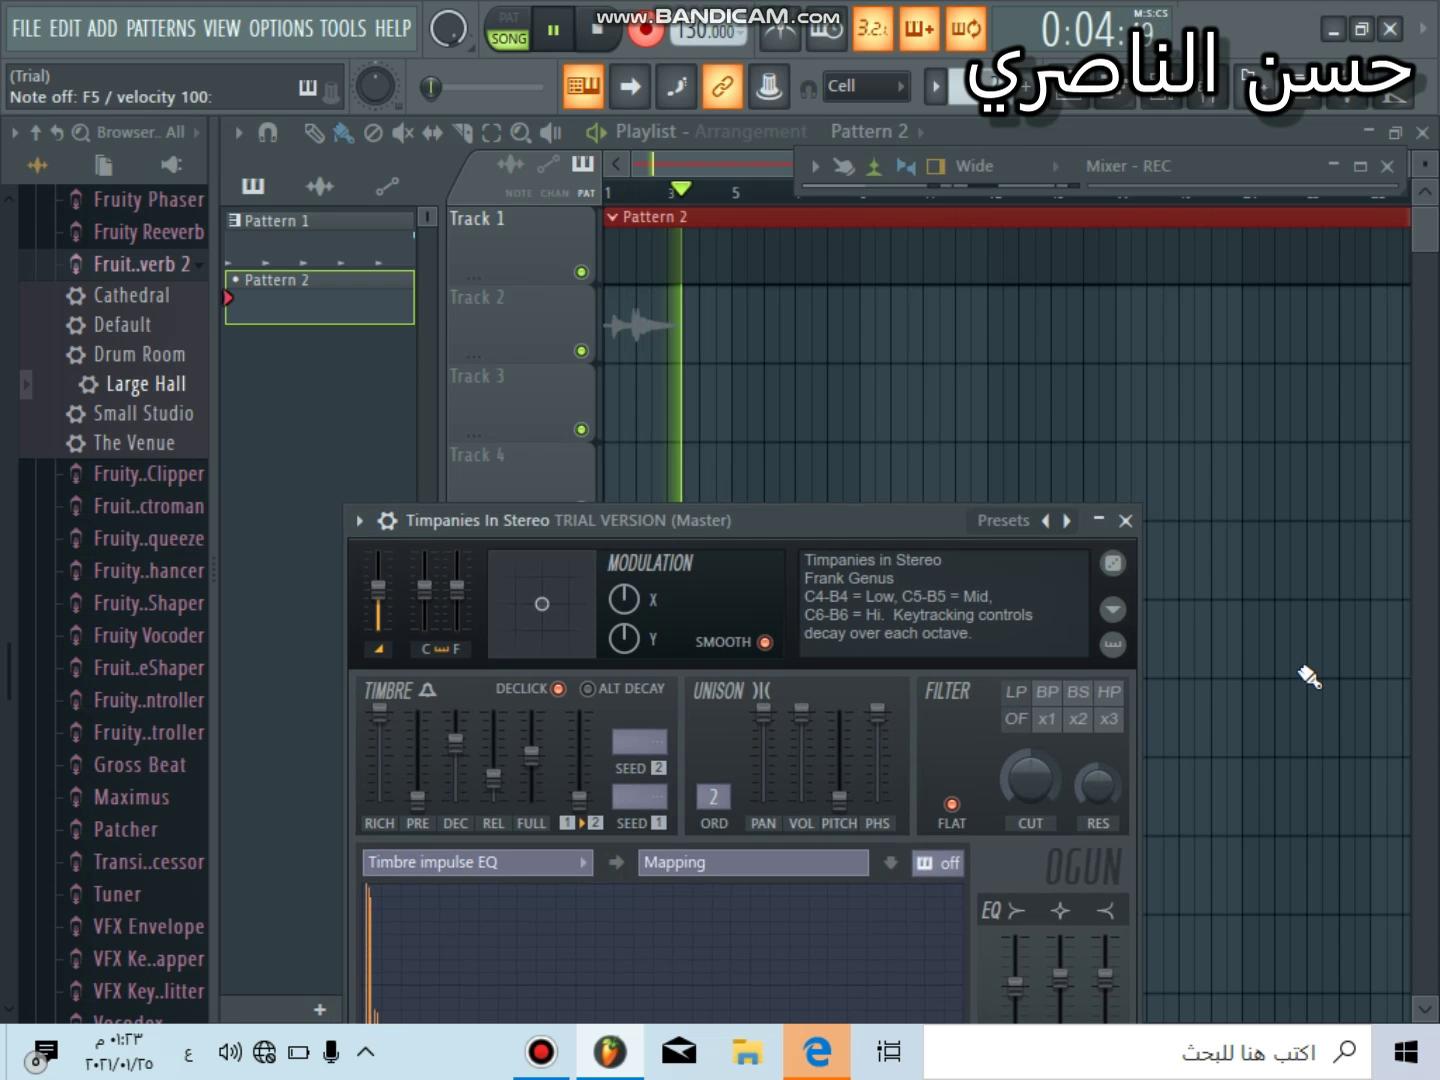
{"action": "key", "text": "t"}
{"action": "key", "text": "e"}
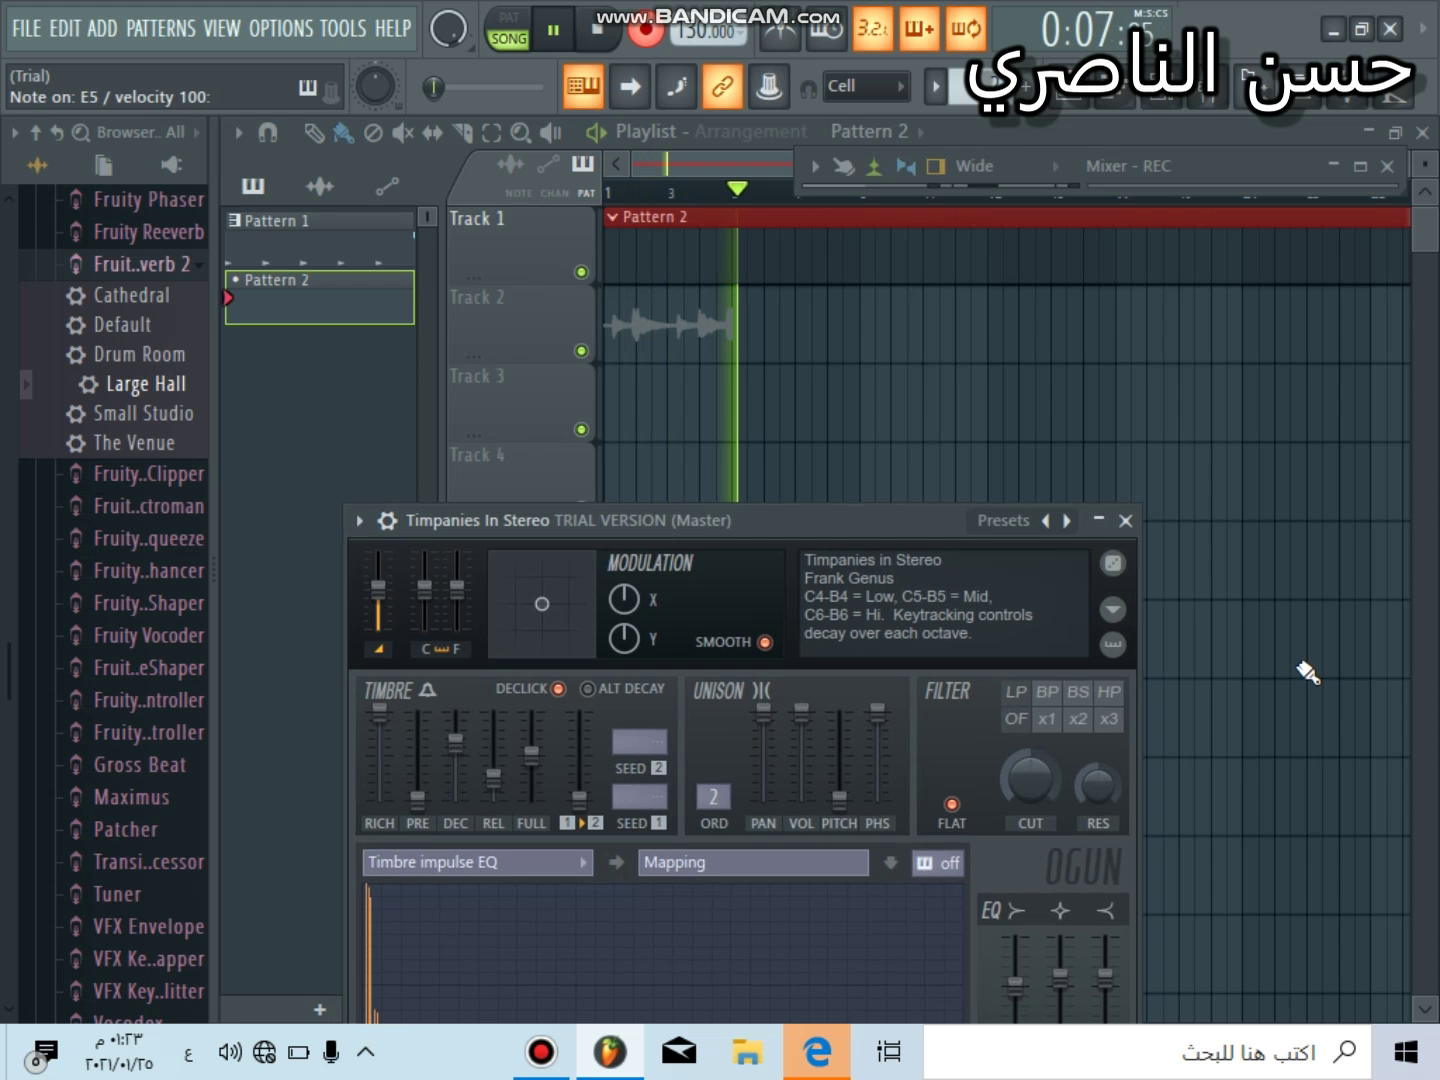
{"action": "key", "text": "w"}
{"action": "key", "text": "b"}
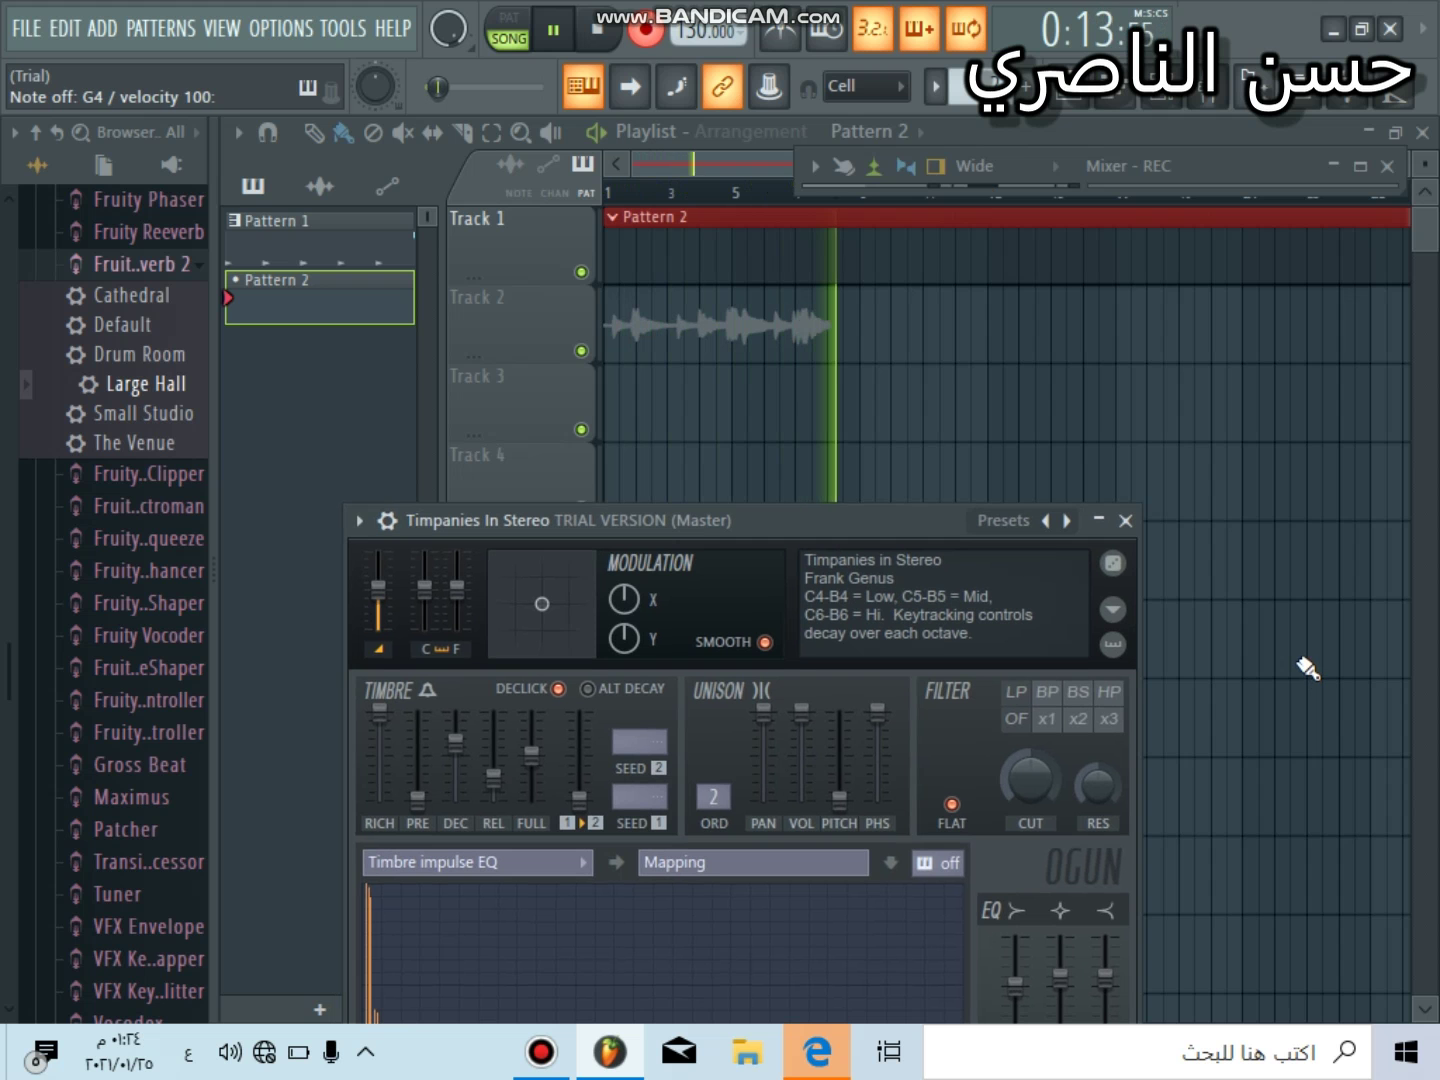
{"action": "key", "text": "c"}
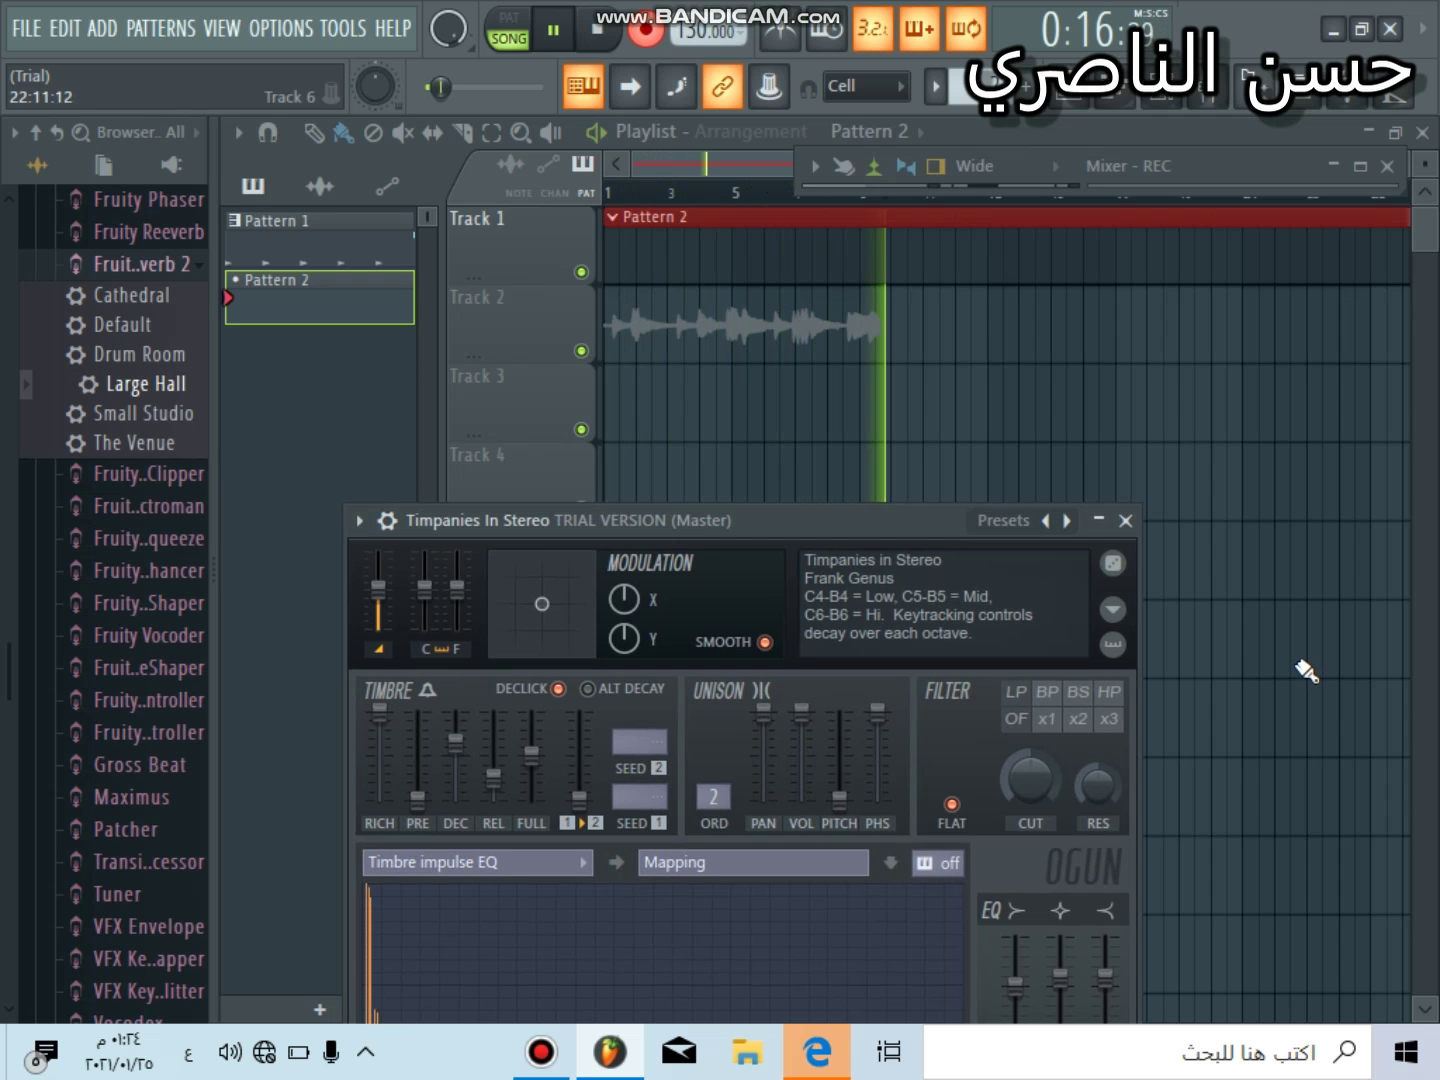
{"action": "key", "text": "y"}
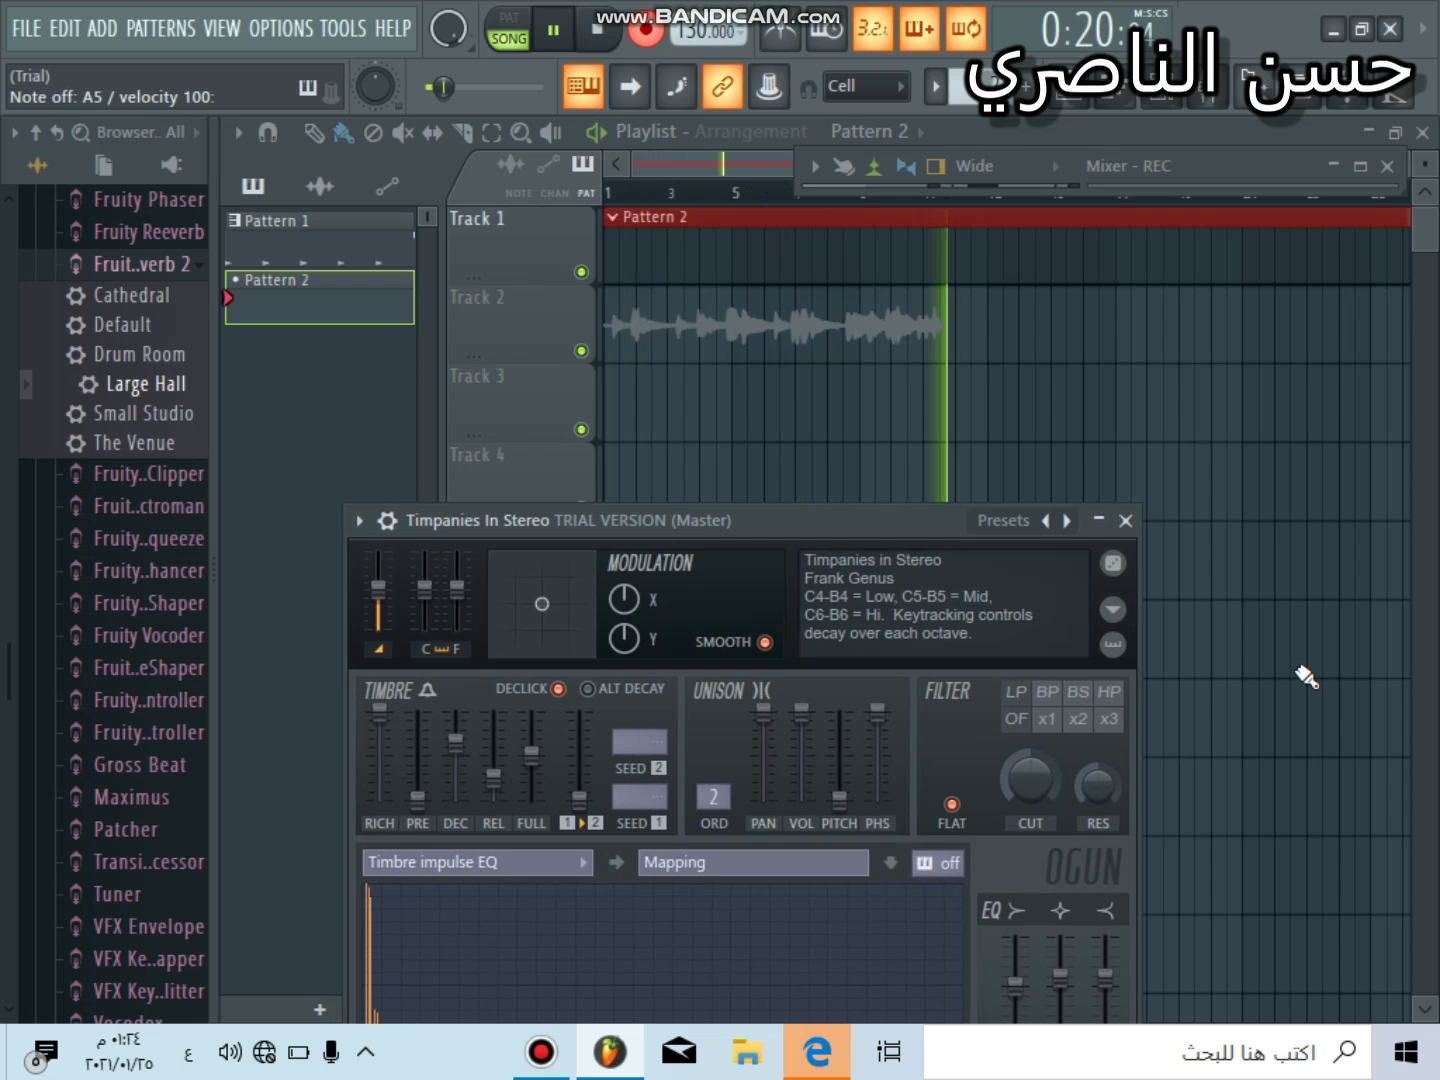
{"action": "key", "text": "i"}
{"action": "key", "text": "t"}
{"action": "key", "text": "y"}
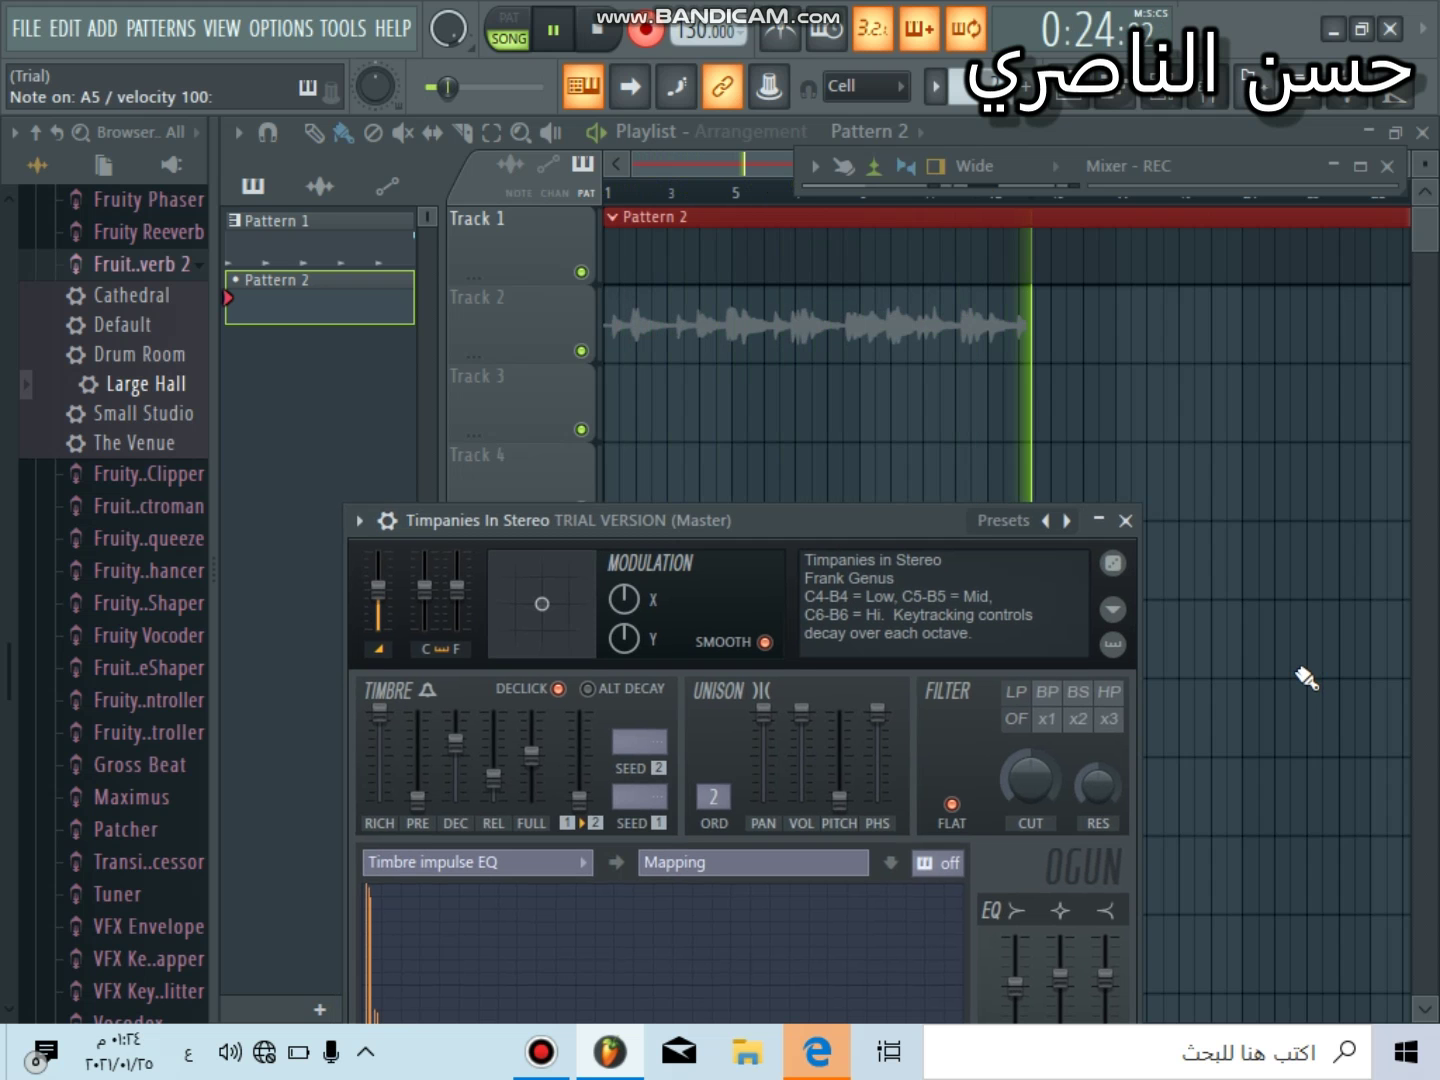
- Move Ogun's modulation point to the minimum X and a low Y, and record further notes including D5
{"action": "left_click_drag", "start_coordinate": [541, 604], "coordinate": [490, 636]}
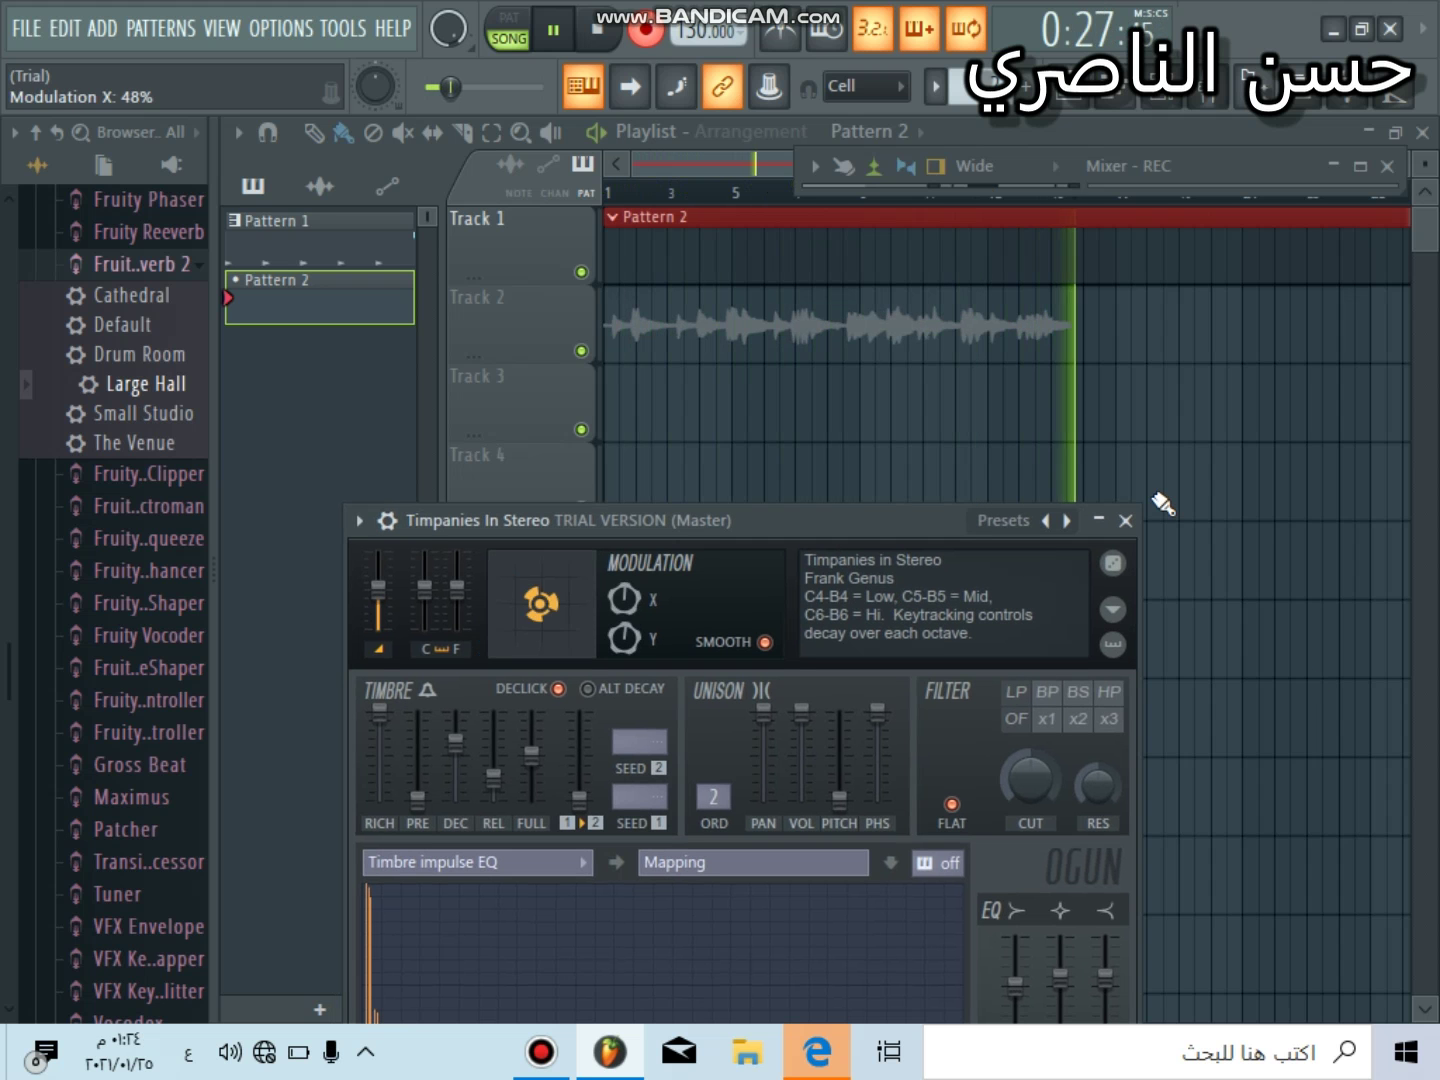
{"action": "key", "text": "r"}
{"action": "key", "text": "w"}
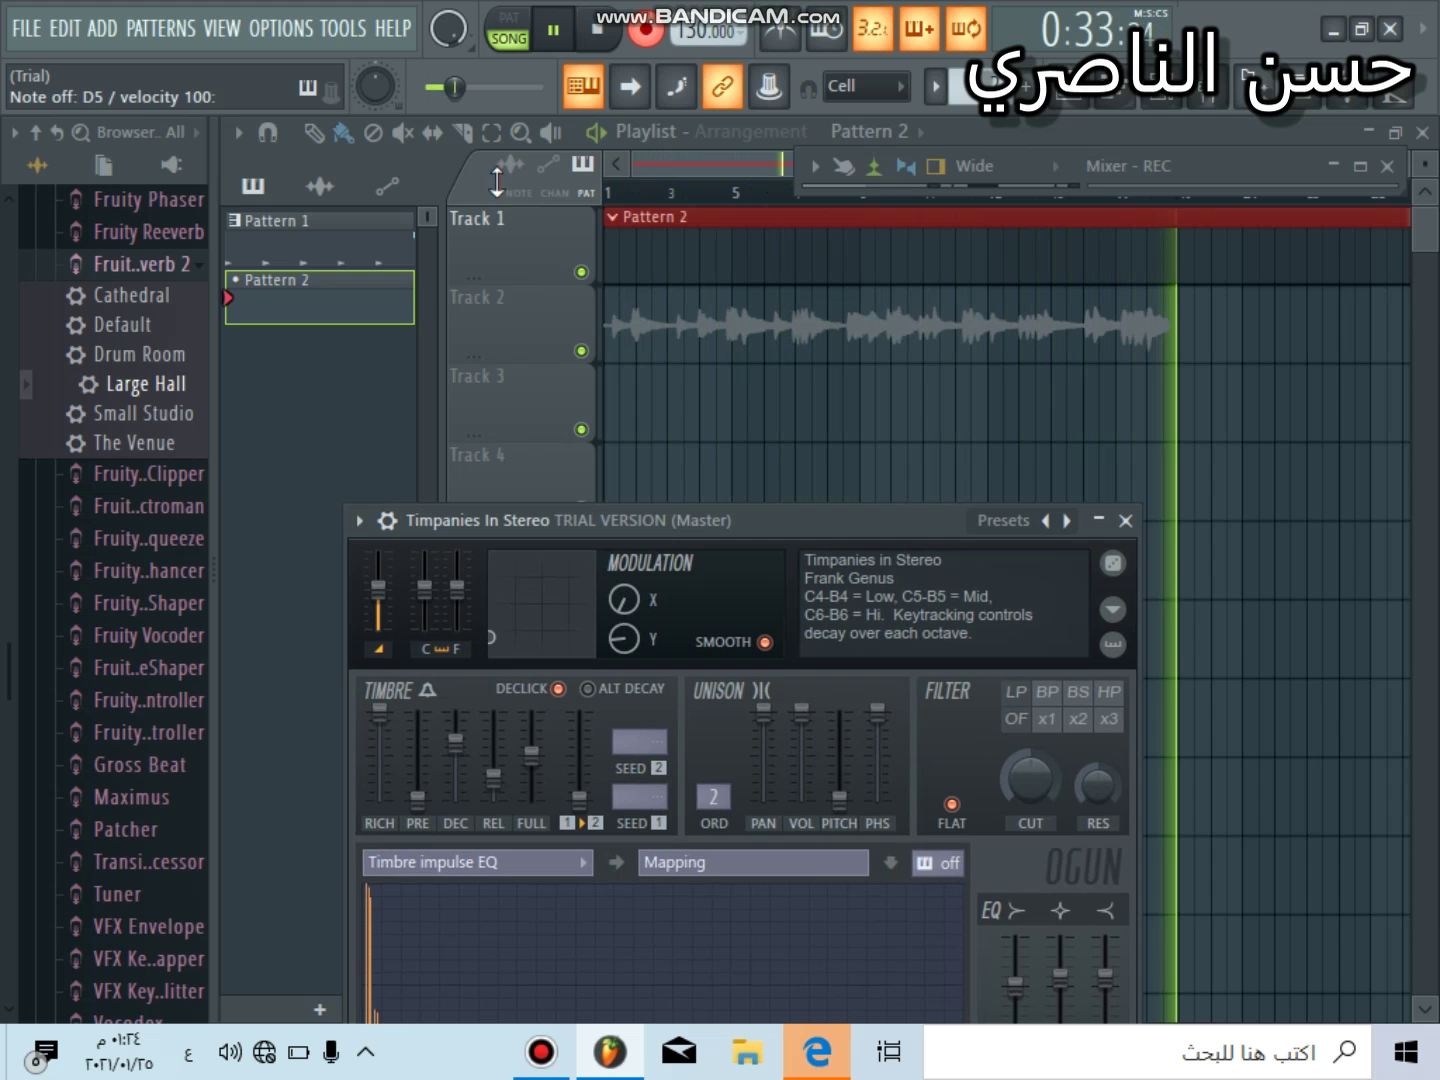
- Bring the Playlist to the front, widen its visible timeline, and keep recording notes such as G5
{"action": "left_click", "coordinate": [541, 1052]}
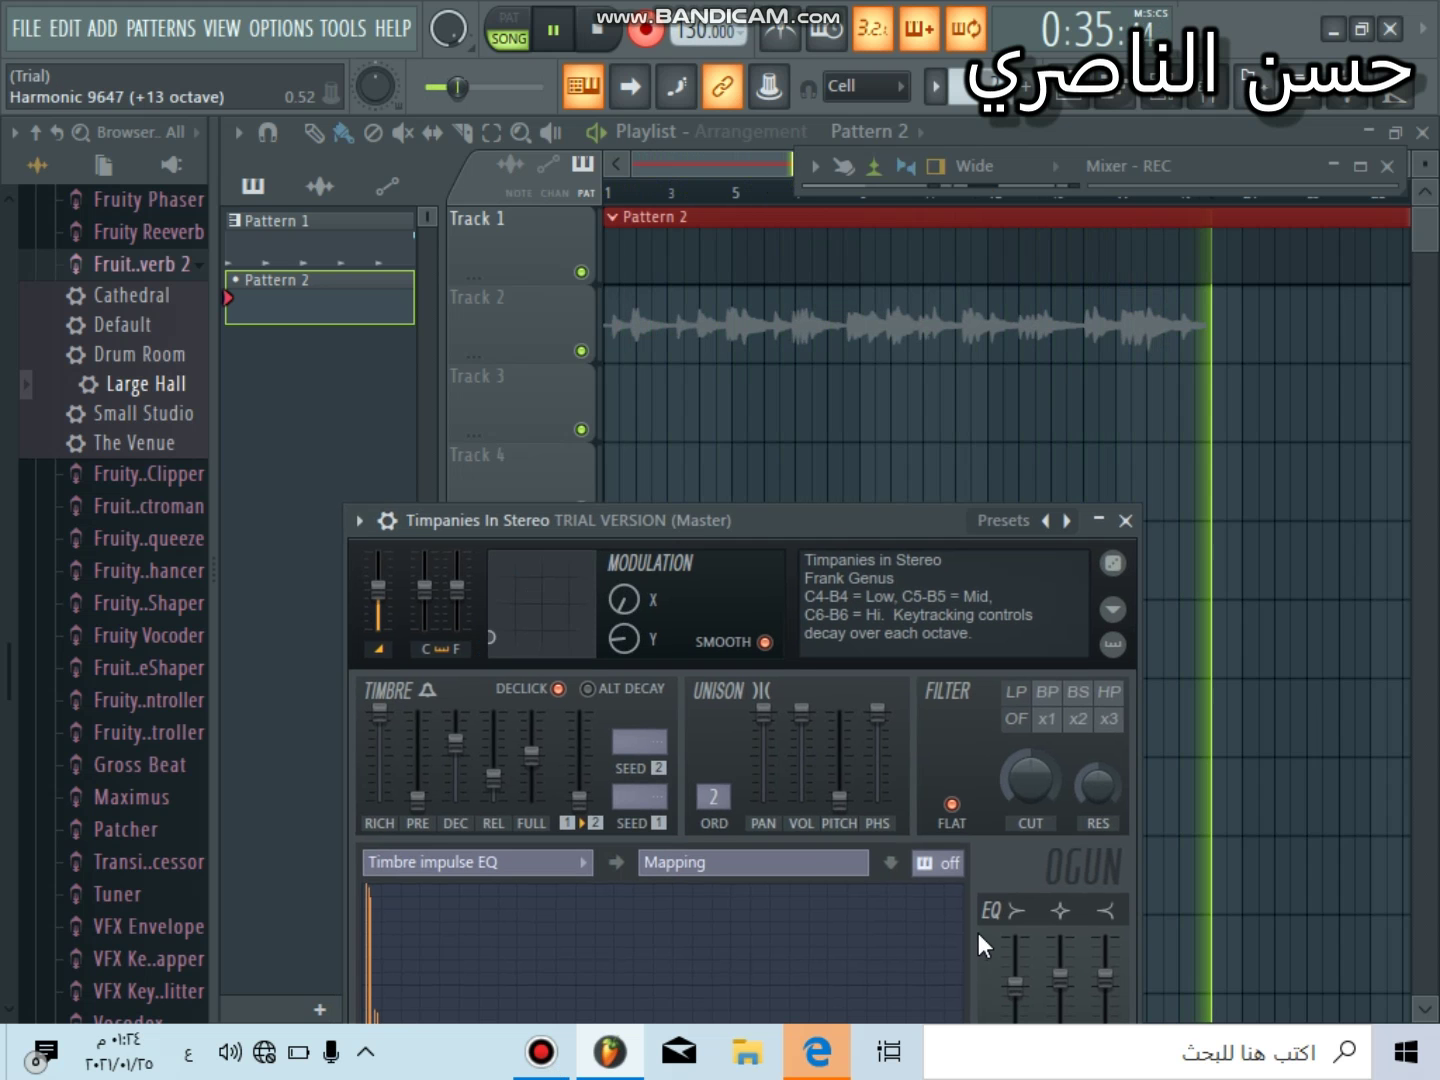
{"action": "left_click", "coordinate": [800, 531]}
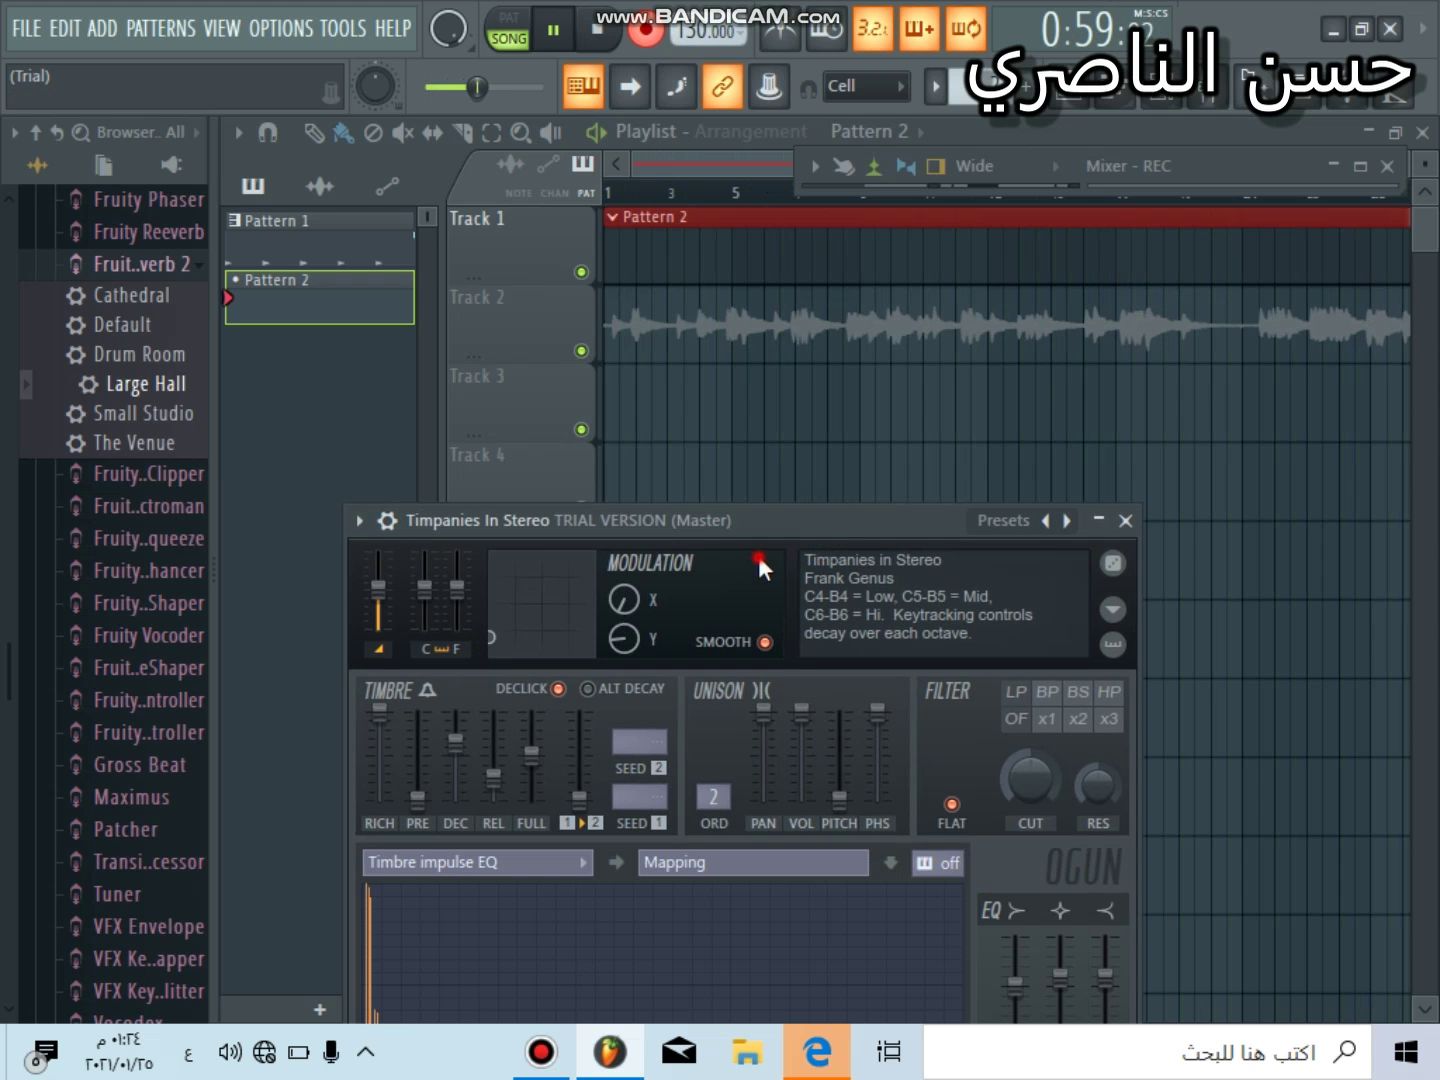
{"action": "left_click", "coordinate": [982, 148]}
{"action": "key", "text": "b"}
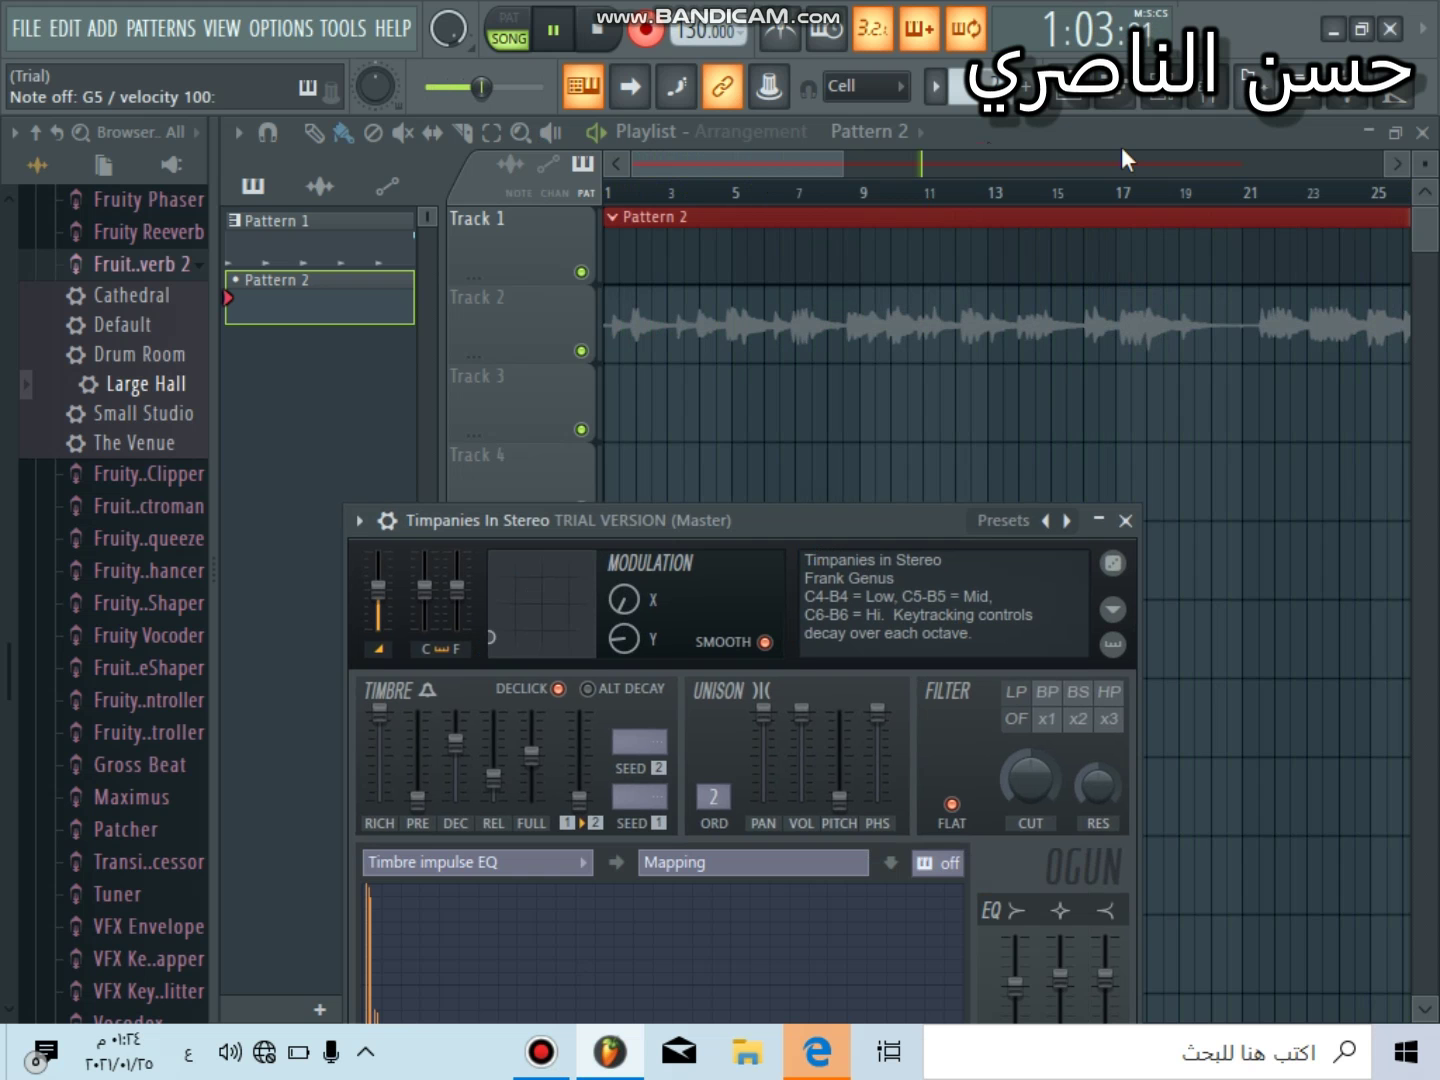
{"action": "key", "text": "c"}
{"action": "key", "text": "b"}
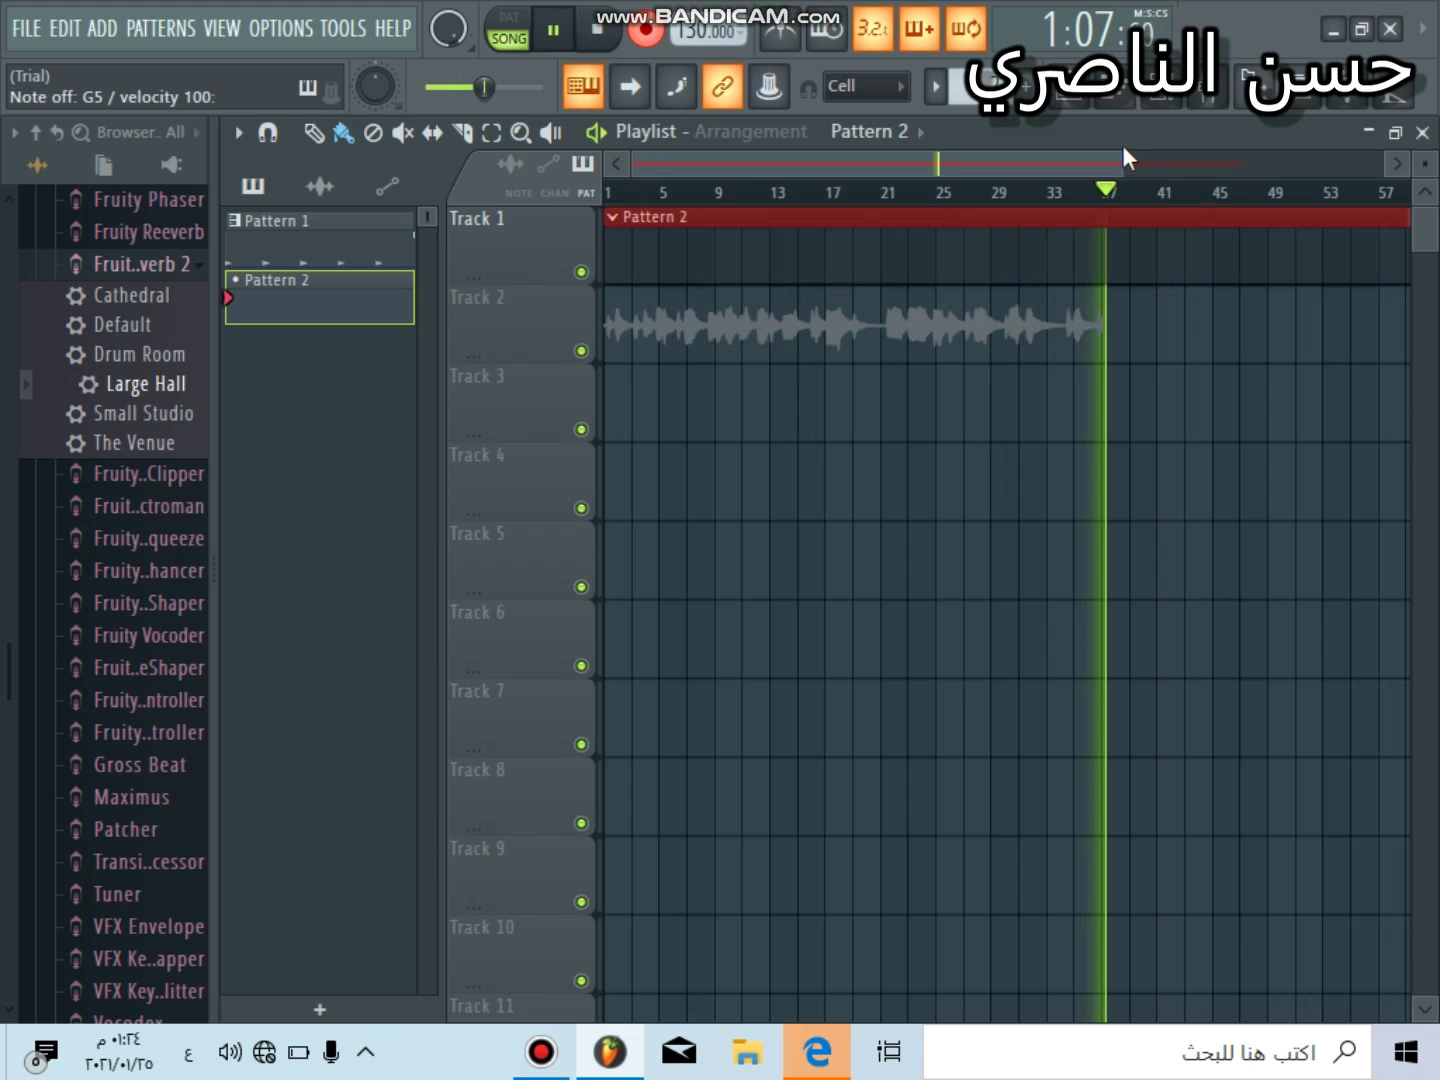
{"action": "key", "text": "c"}
{"action": "key", "text": "v"}
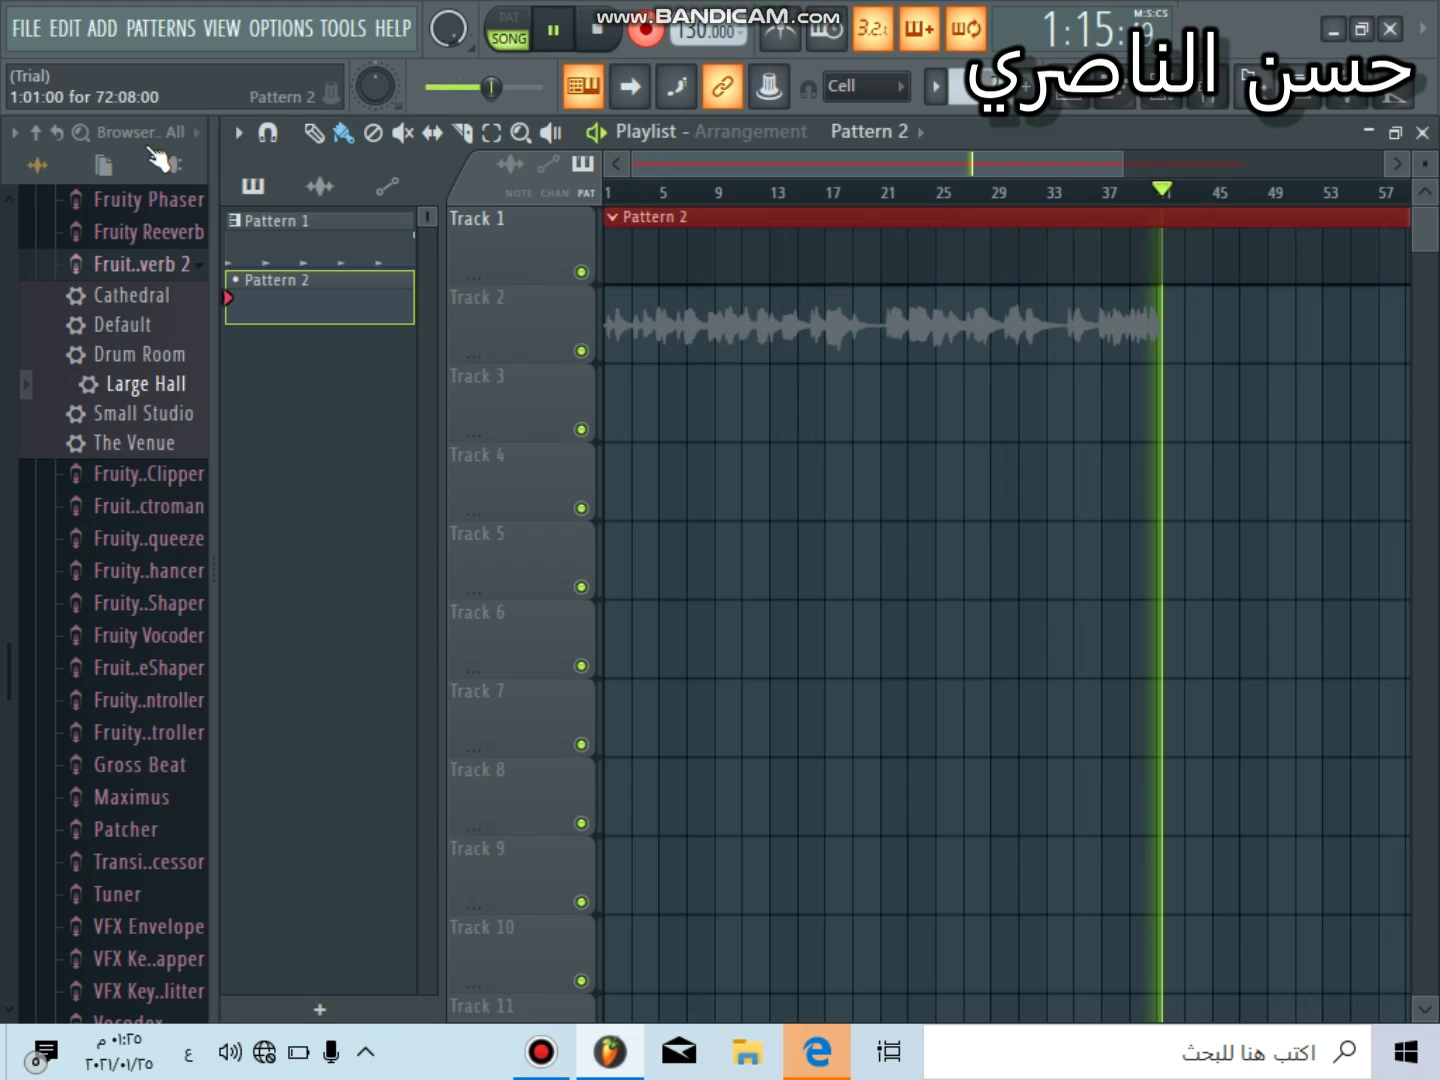
- Stop the recording and play the recorded take from the start of the song
{"action": "left_click", "coordinate": [553, 32]}
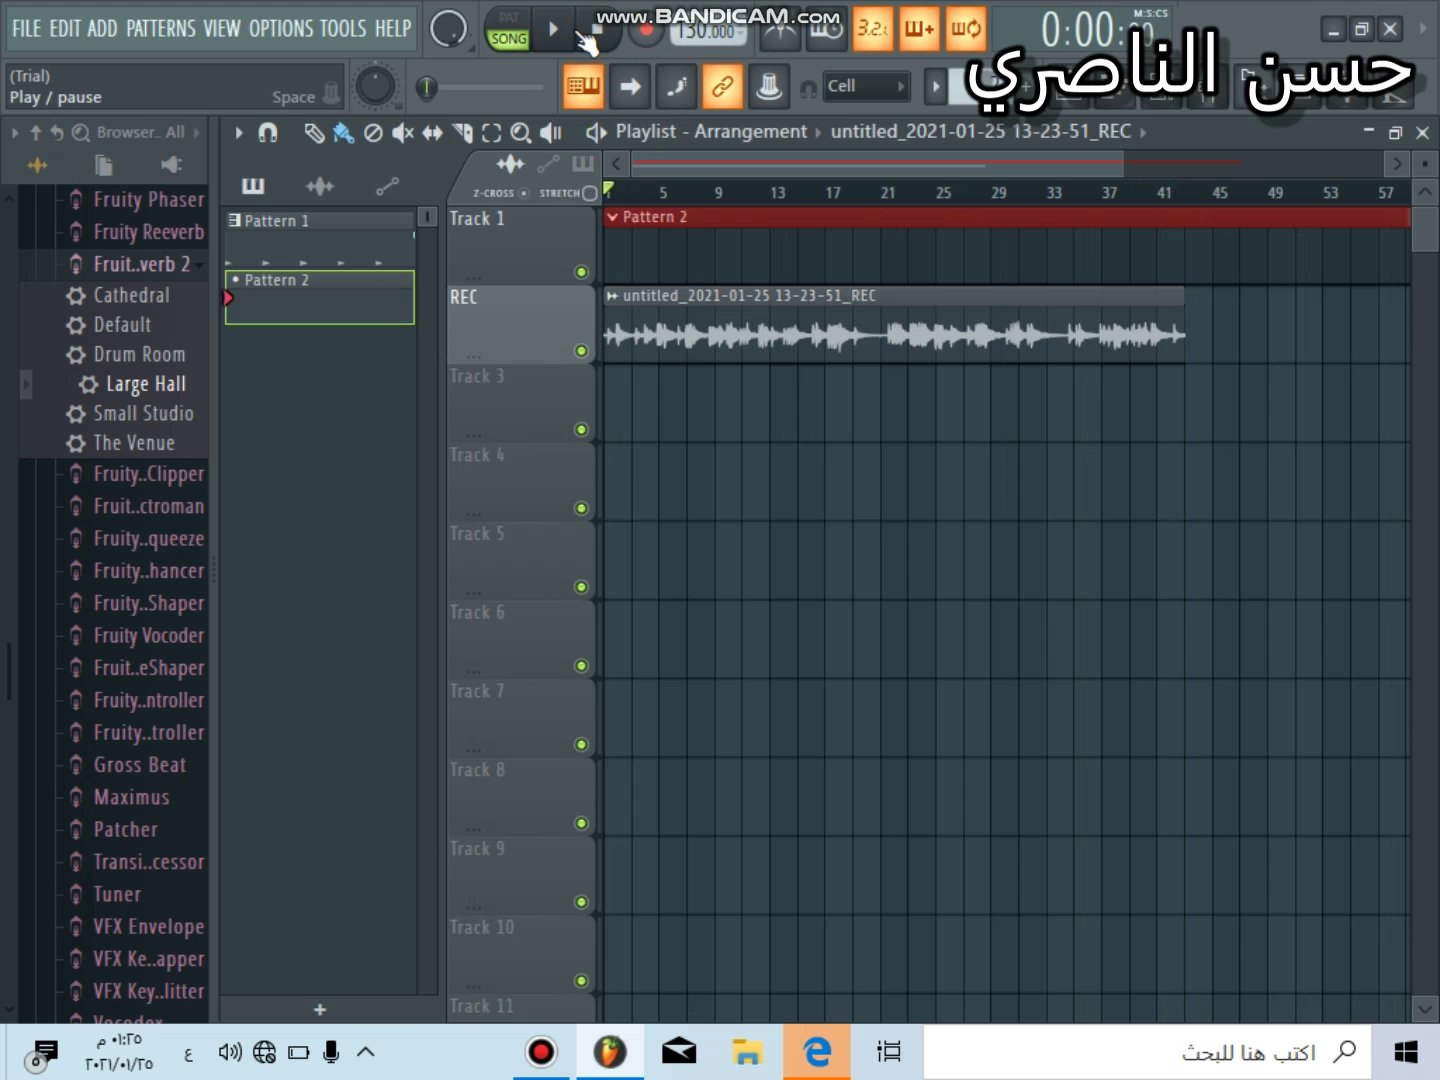
{"action": "left_click", "coordinate": [580, 35]}
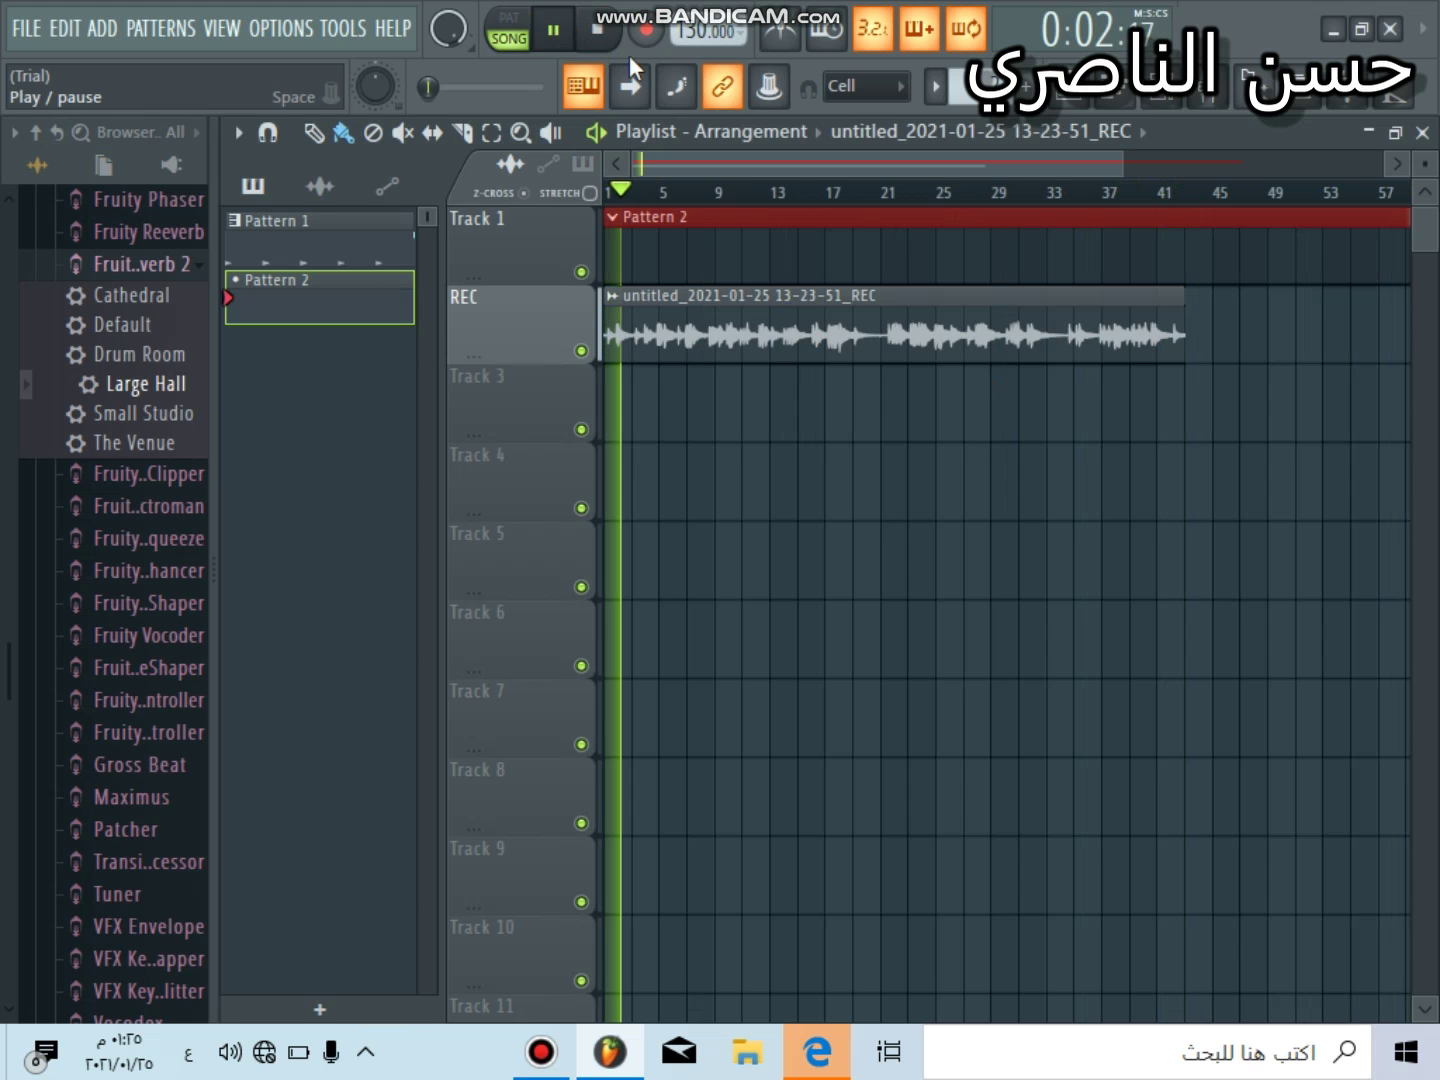
- Delete the recorded audio clip from the REC track and stop playback
{"action": "right_click", "coordinate": [785, 335]}
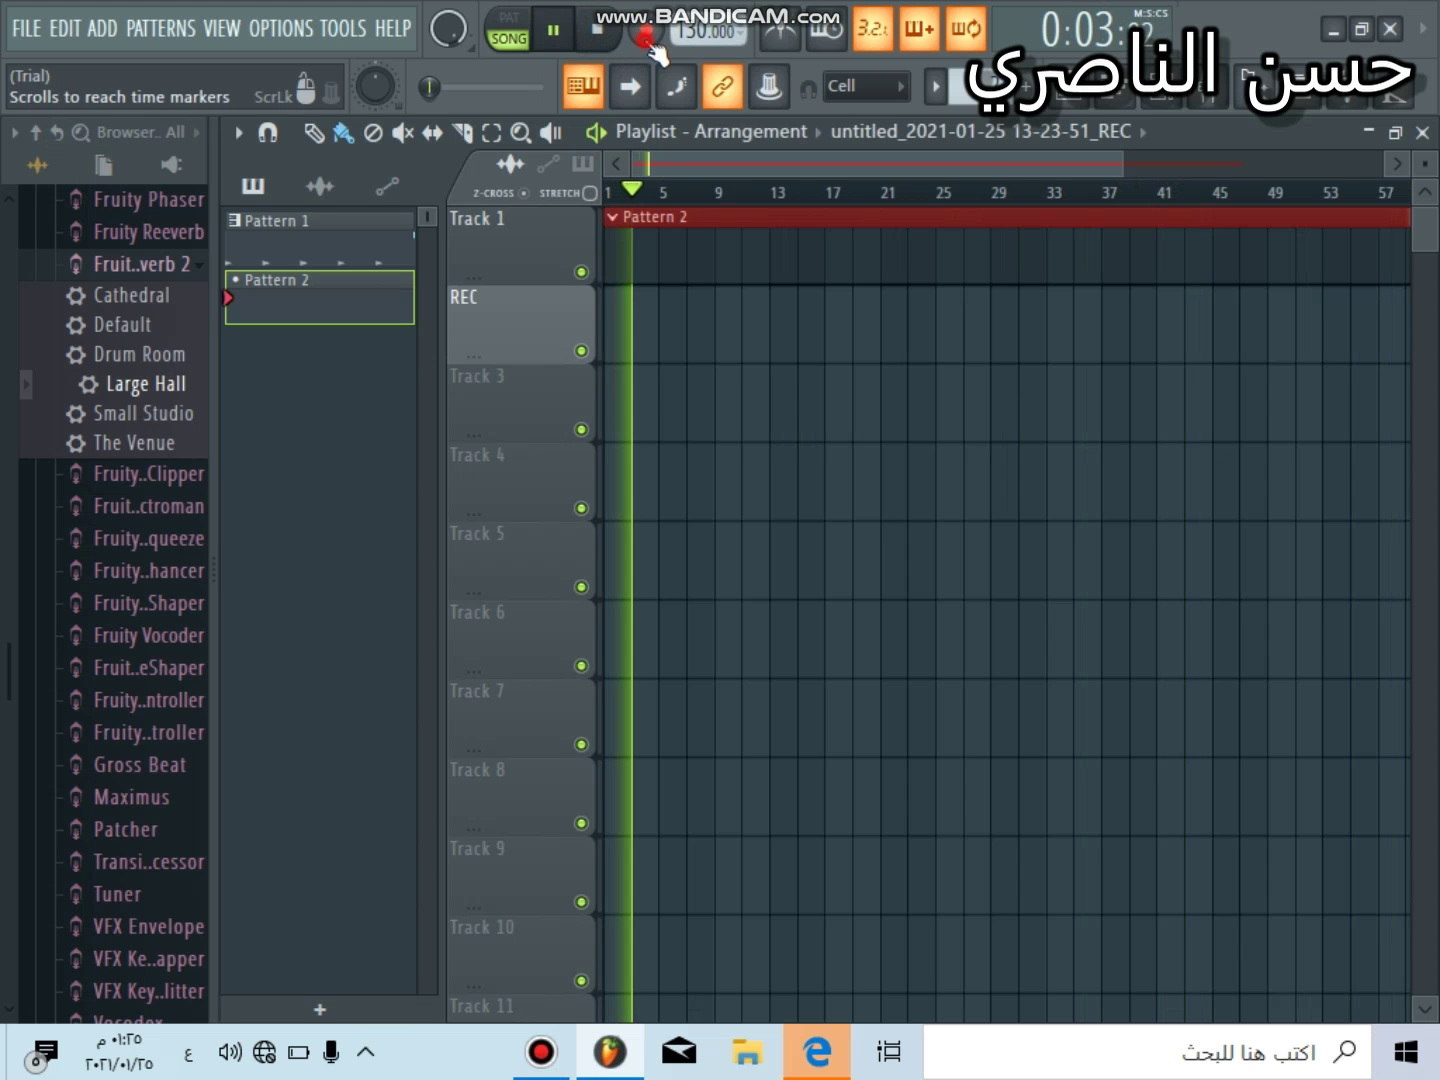
{"action": "left_click", "coordinate": [602, 32]}
- Dismiss the low-battery warning
{"action": "left_click", "coordinate": [1024, 239]}
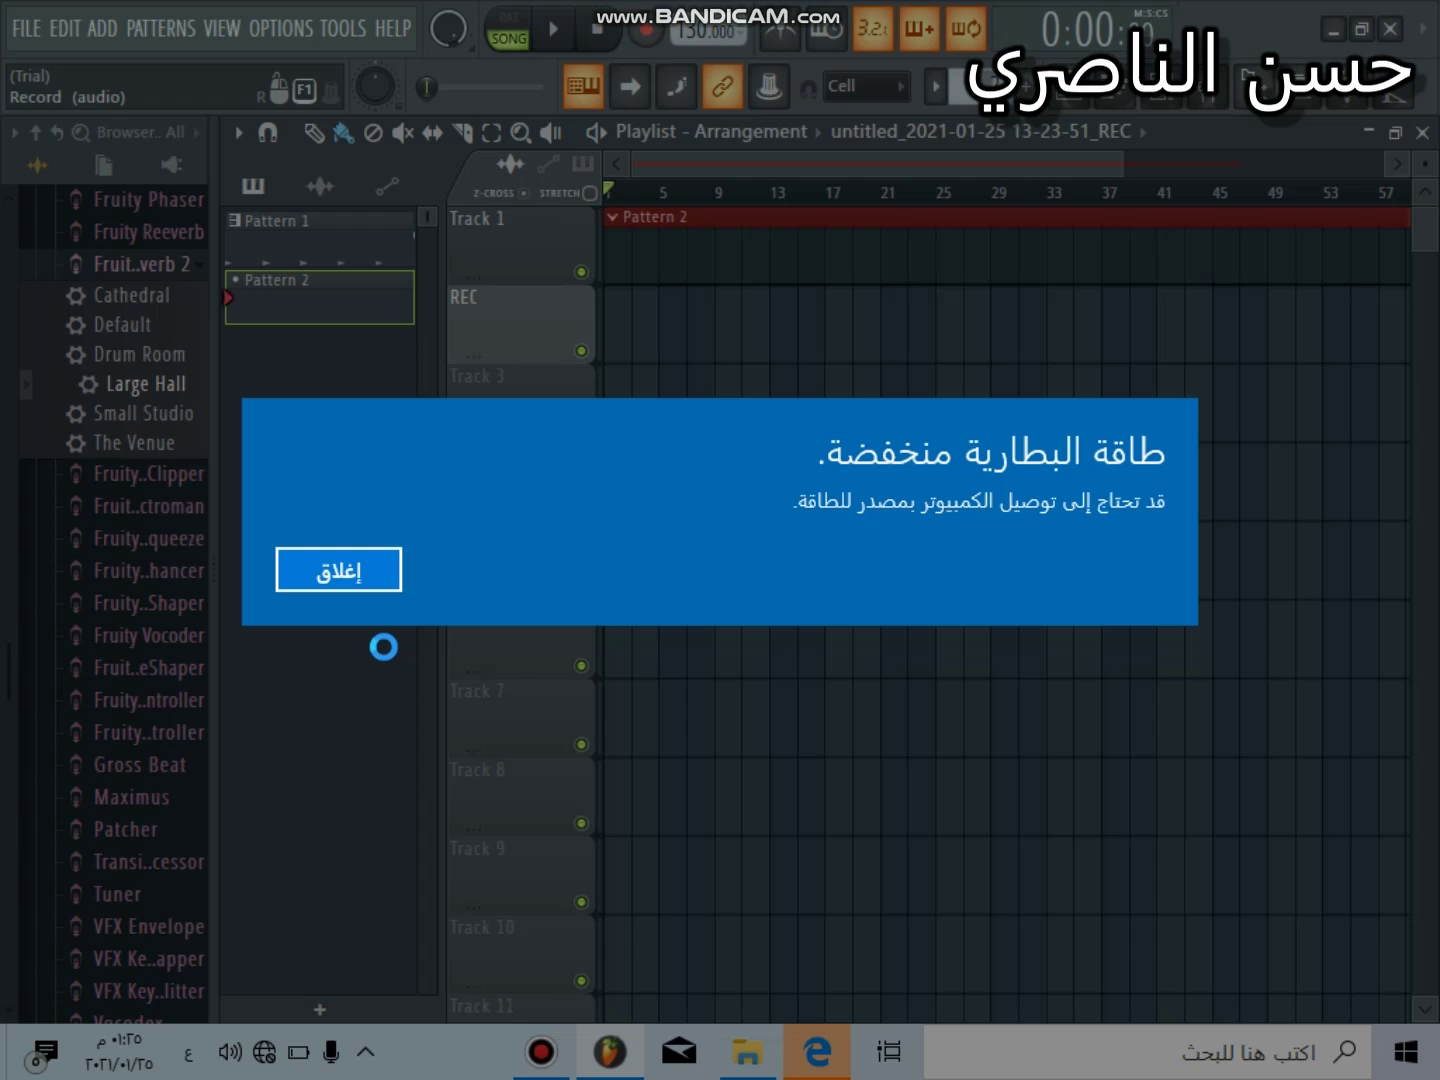
{"action": "left_click", "coordinate": [352, 551]}
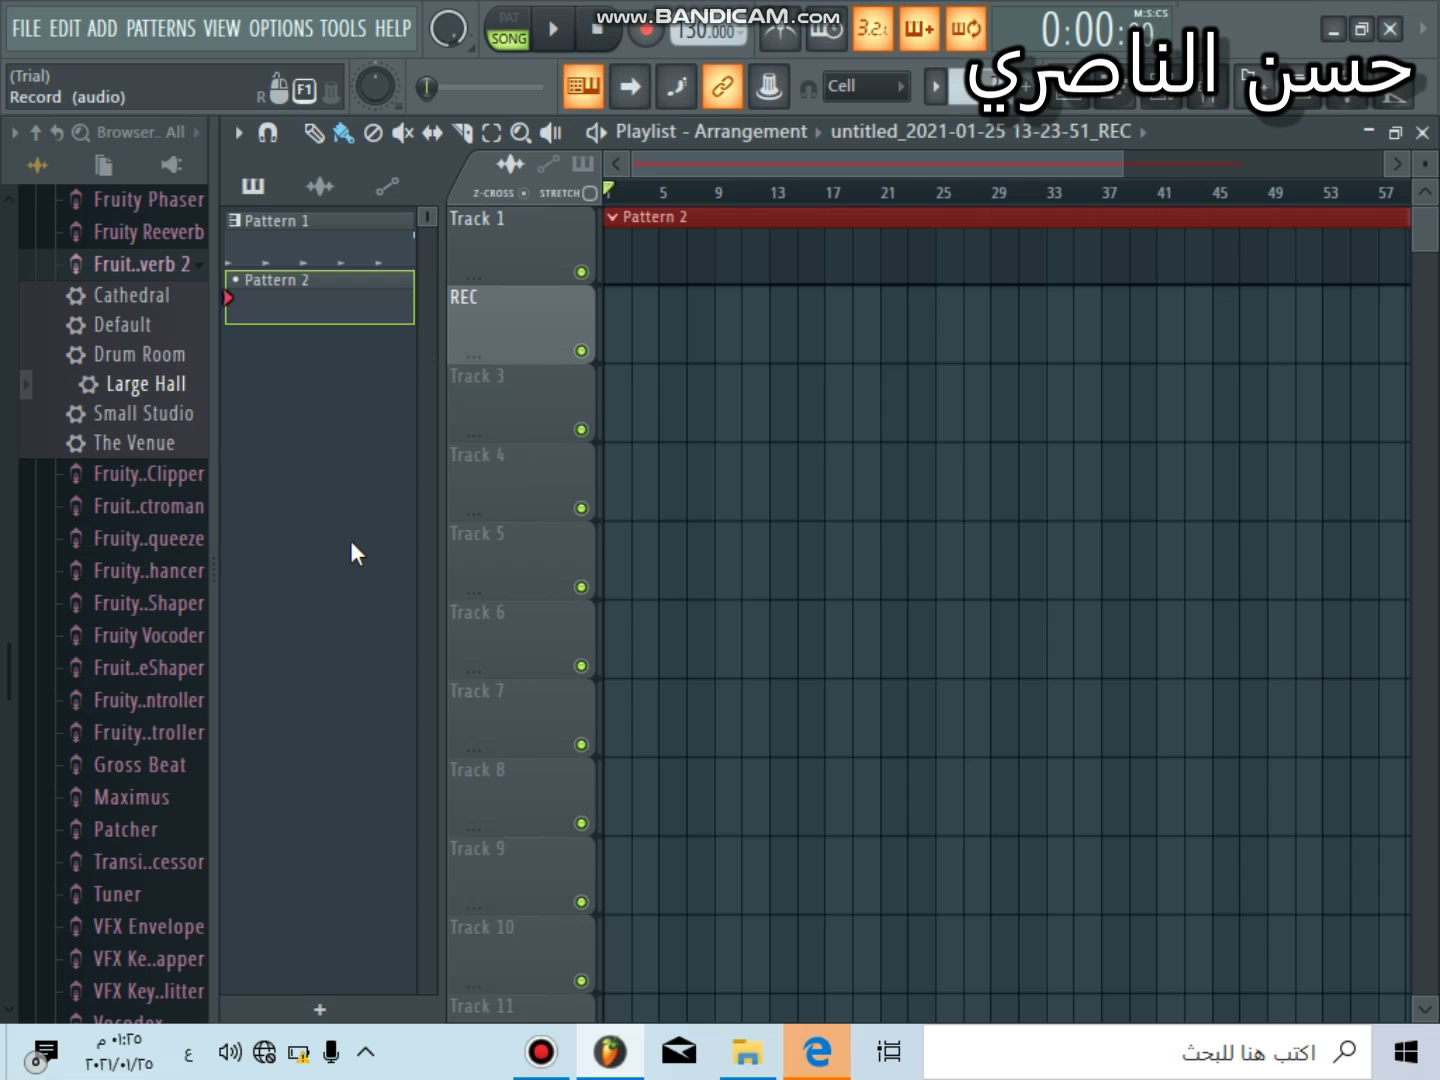
{"action": "left_click", "coordinate": [605, 45]}
- Minimize FL Studio to the desktop and close the browser page with the FL Studio purchase offers
{"action": "left_click", "coordinate": [1333, 31]}
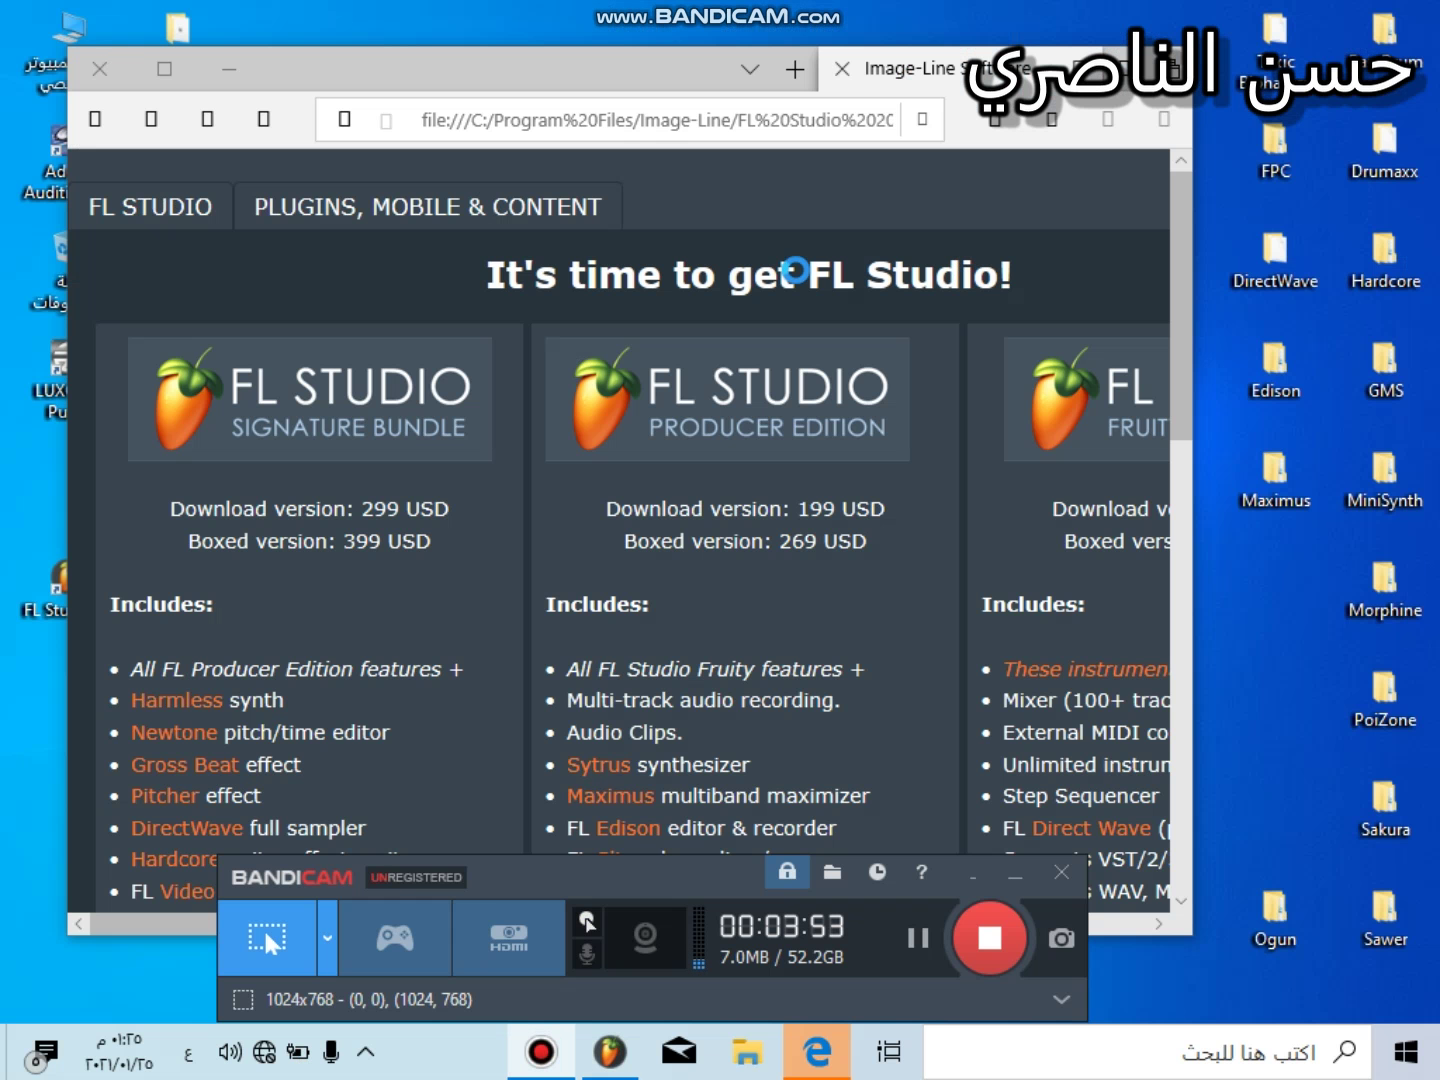
{"action": "left_click", "coordinate": [100, 67]}
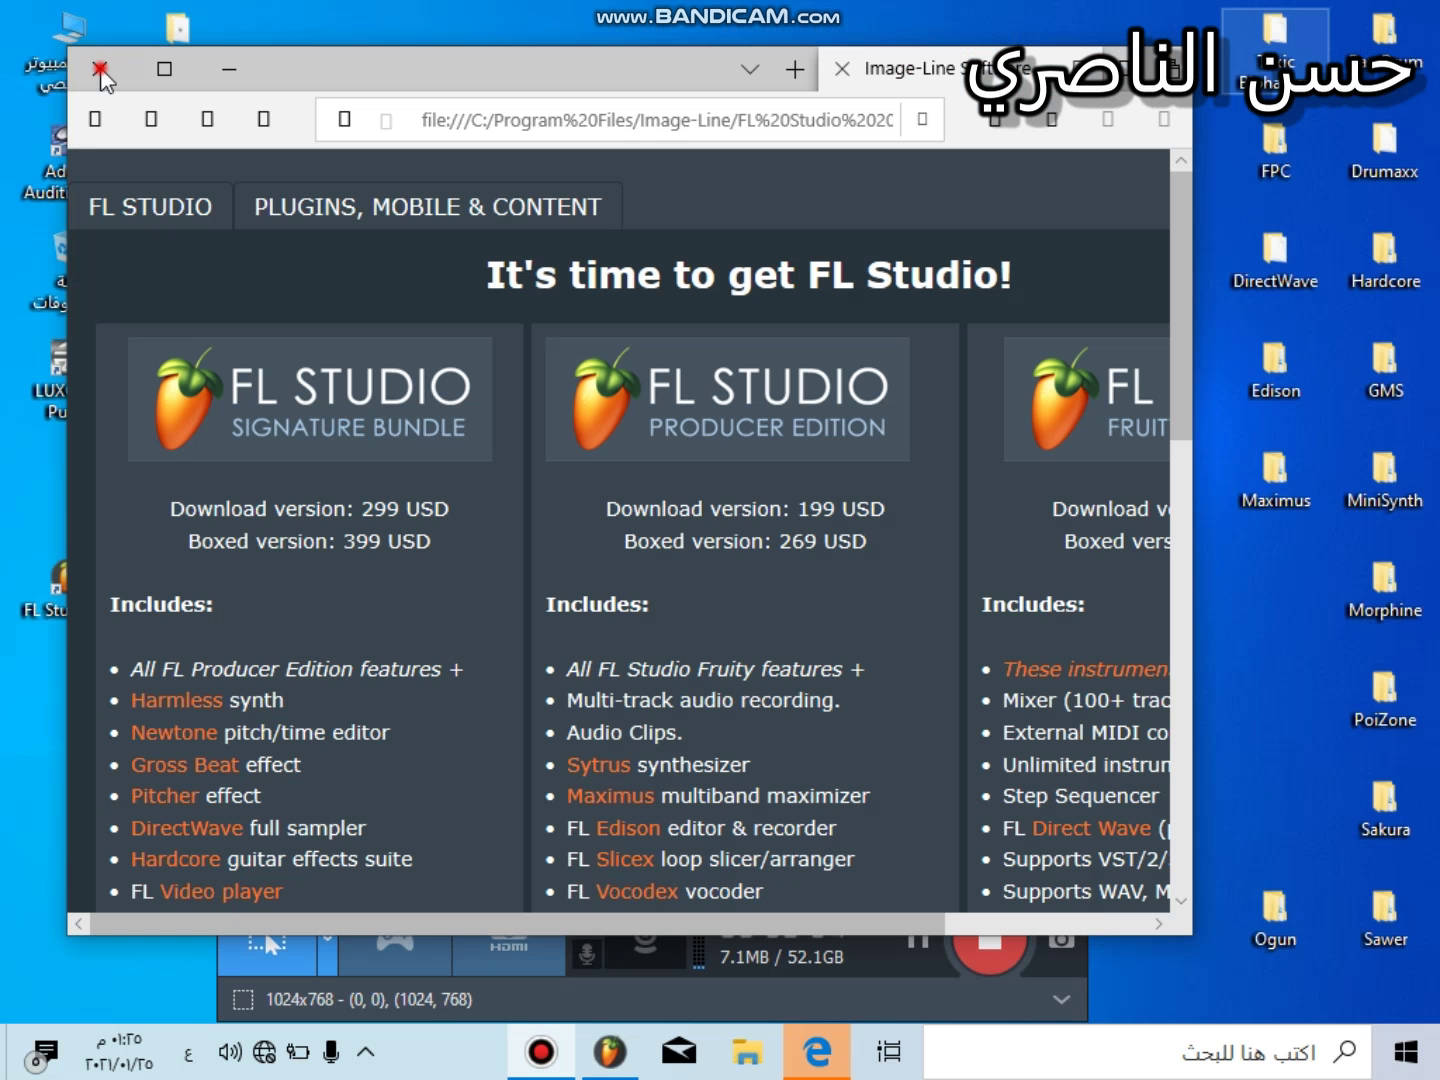